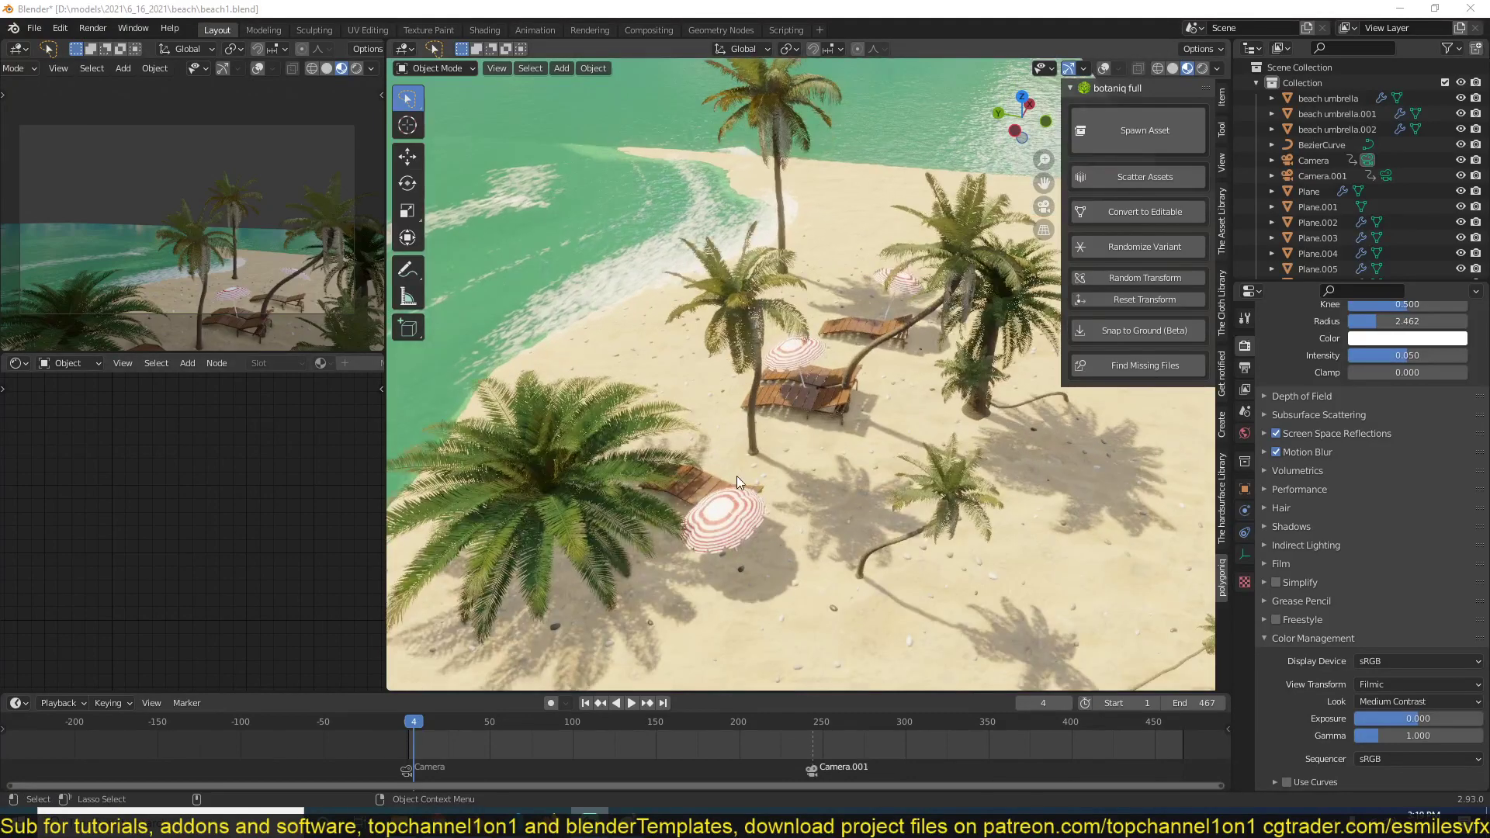
# Step: Examine the beach scene's loungers, umbrellas and palms from close up
pyautogui.click(816, 440)
pyautogui.moveTo(786, 449); pyautogui.dragTo(656, 492, button='middle')
pyautogui.scroll(2, 843, 444)
pyautogui.scroll(4, 843, 444)
pyautogui.scroll(-4, 656, 492)
pyautogui.scroll(-2, 807, 483)
pyautogui.click(885, 473)
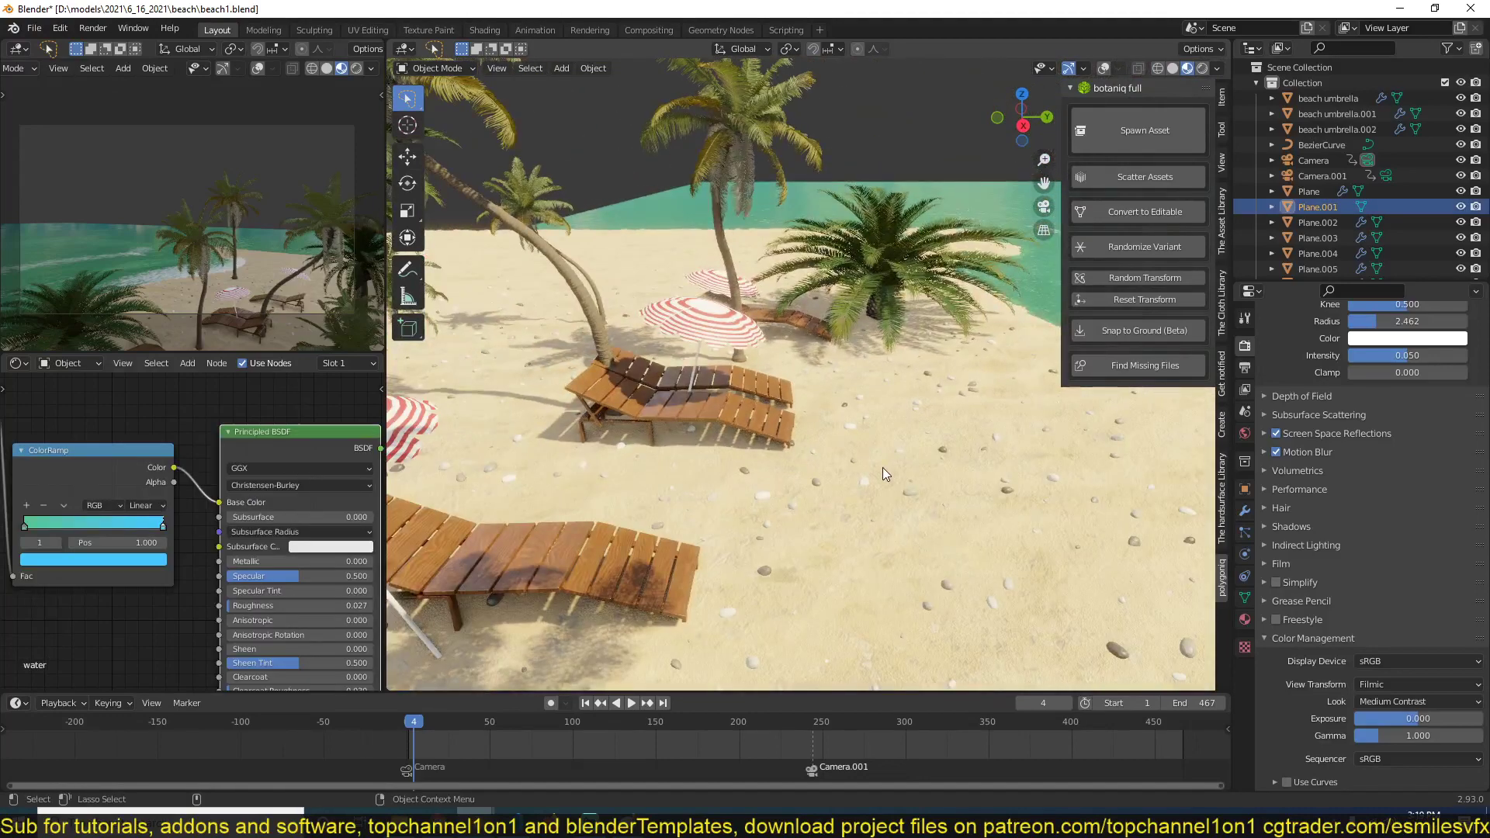
# Step: Play the animation briefly to preview the waves moving along the shoreline, and view the beach from the sea side
pyautogui.scroll(-4, 885, 473)
pyautogui.keyDown('shift'); pyautogui.moveTo(967, 421); pyautogui.dragTo(765, 457, button='middle'); pyautogui.keyUp('shift')
pyautogui.press('space')
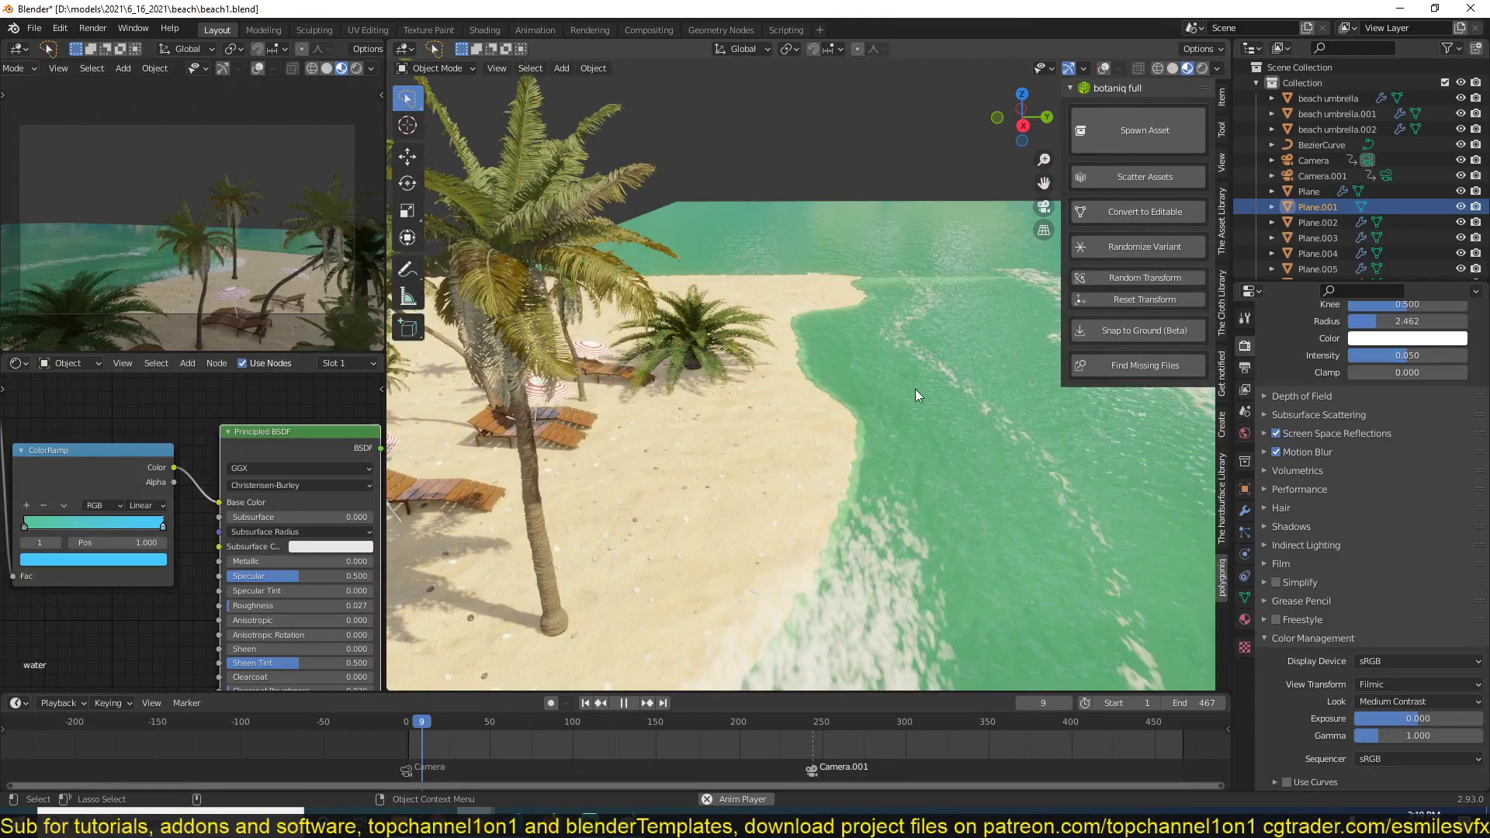
pyautogui.press('space')
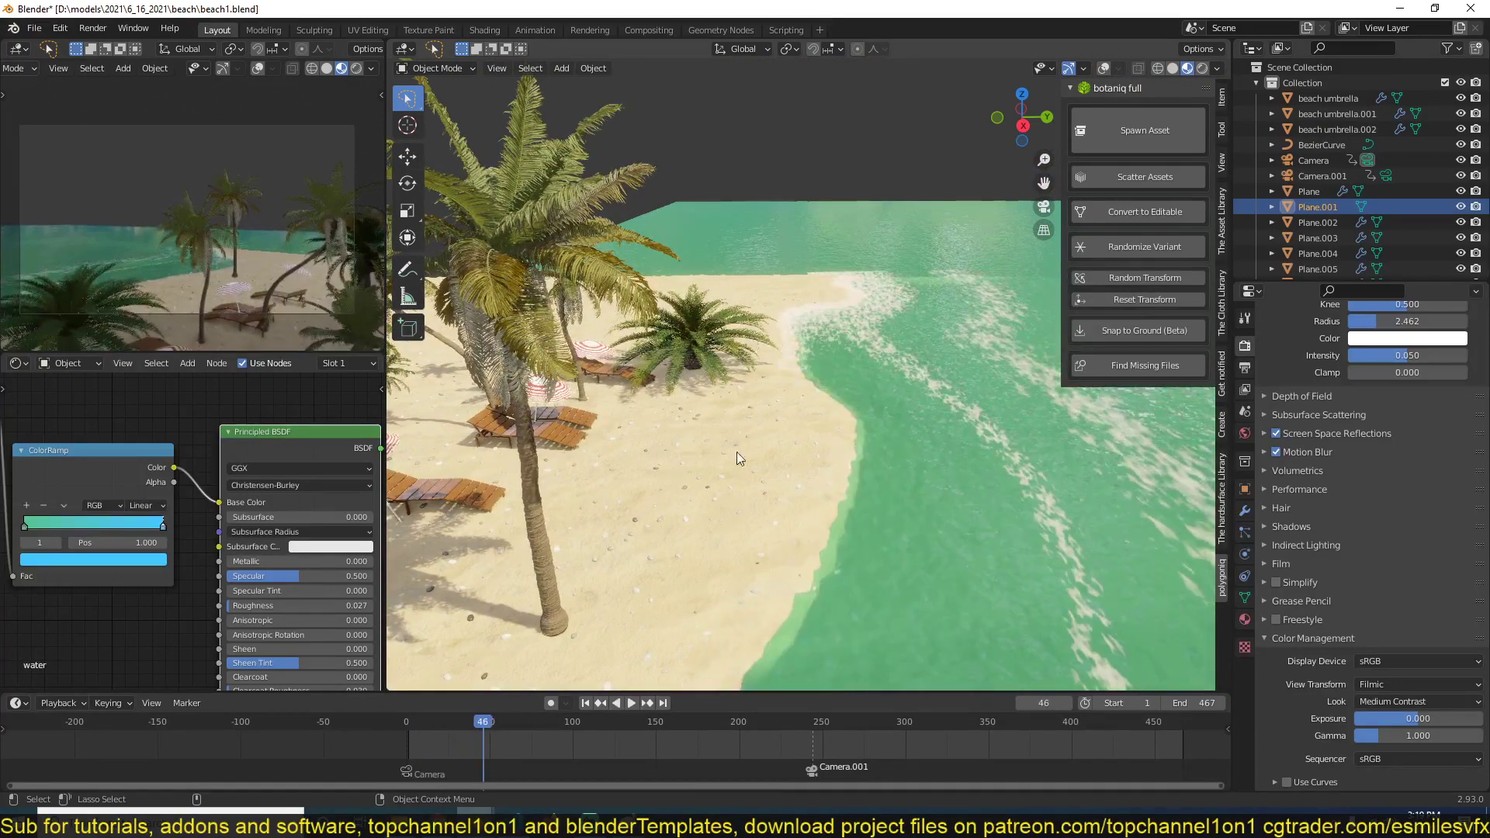
pyautogui.press('KP_1')
pyautogui.moveTo(770, 459); pyautogui.dragTo(838, 450, button='middle')
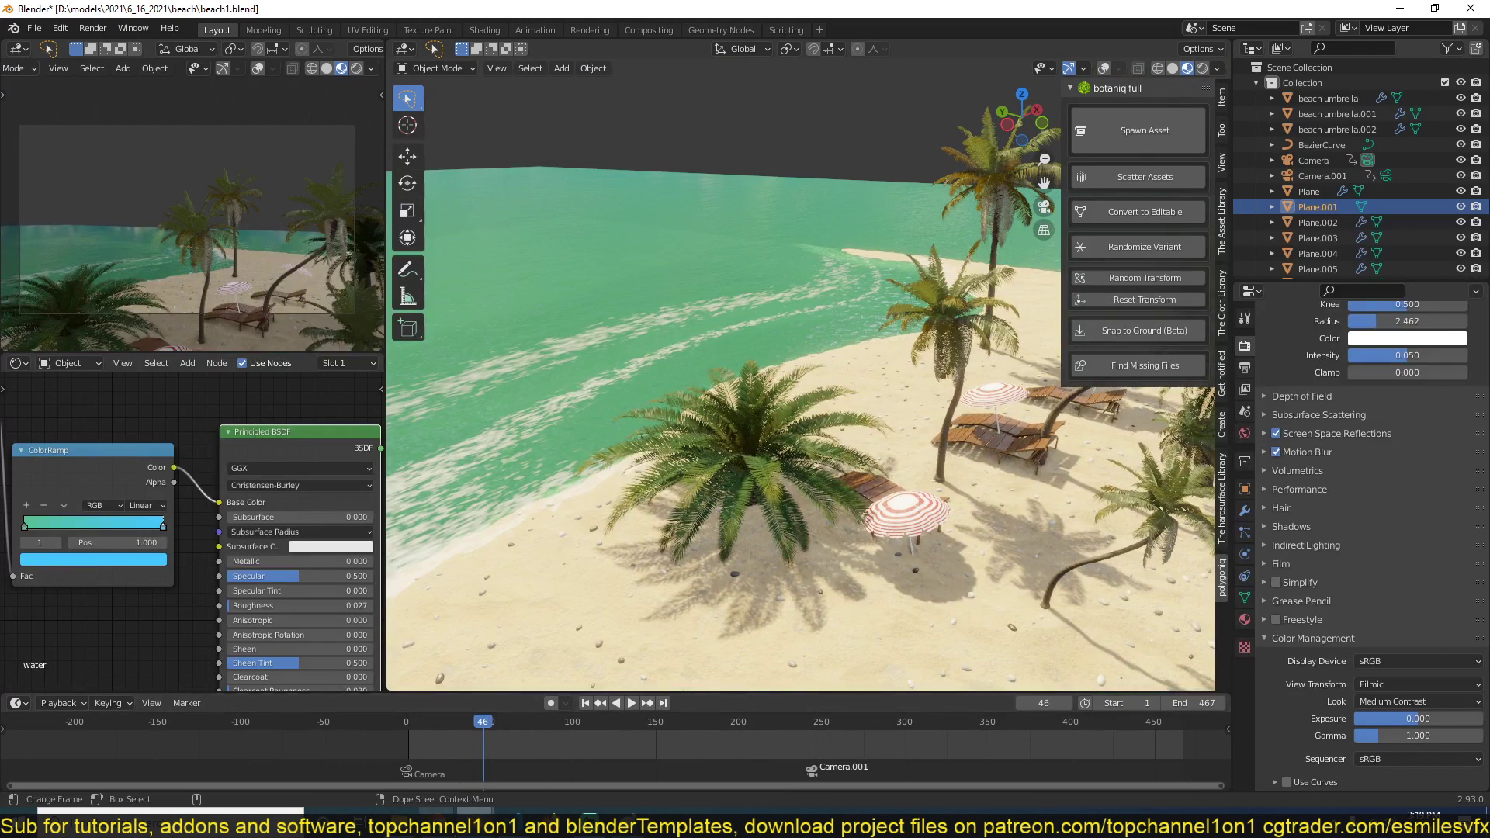
# Step: Switch to the browser and look through the product listings on the Blender & Beyond shop's home page
pyautogui.moveTo(436, 822)
pyautogui.click(407, 779)
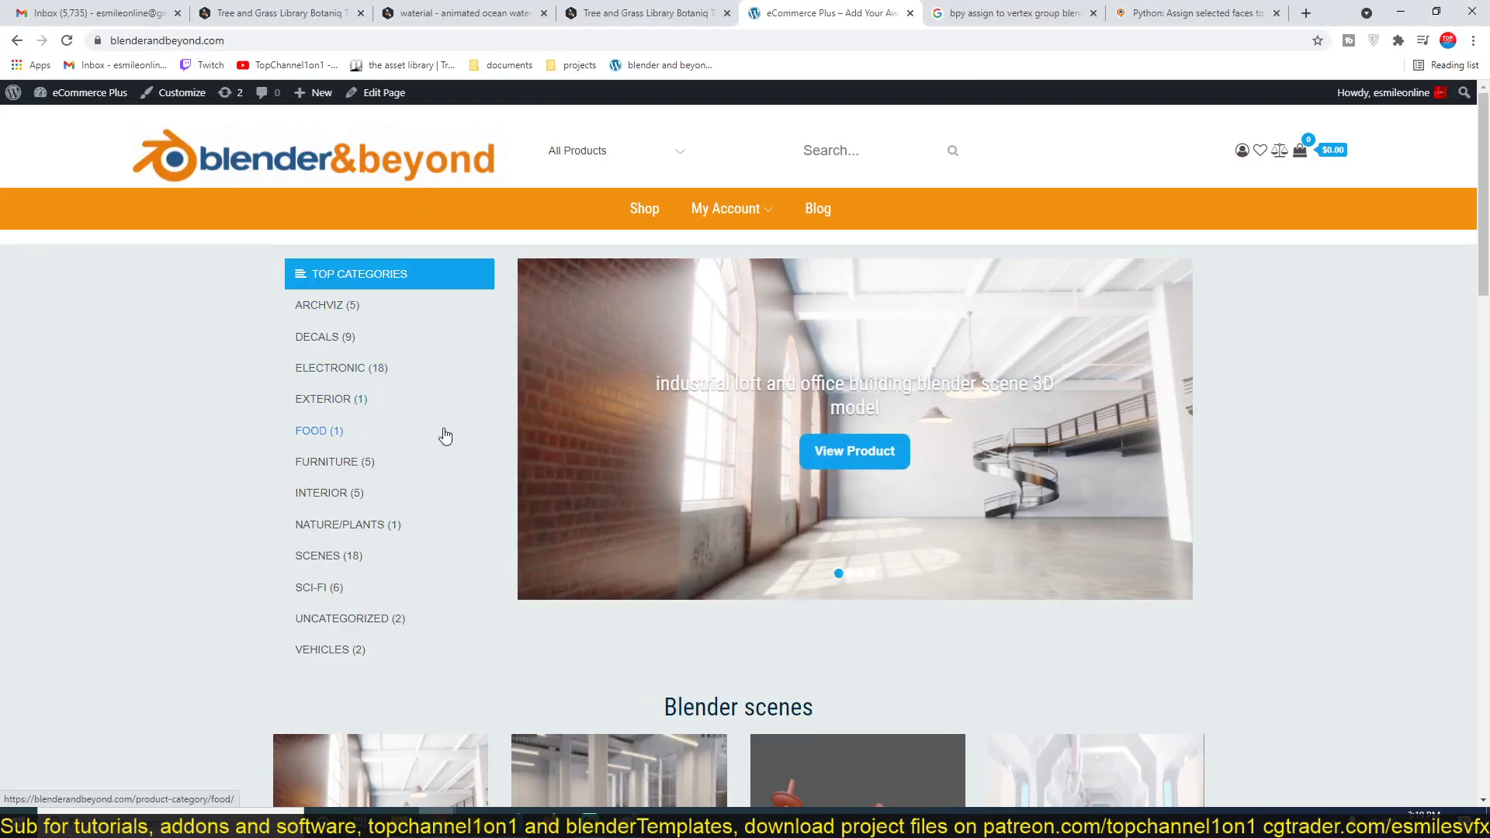
pyautogui.scroll(-5, 543, 434)
pyautogui.scroll(5, 437, 346)
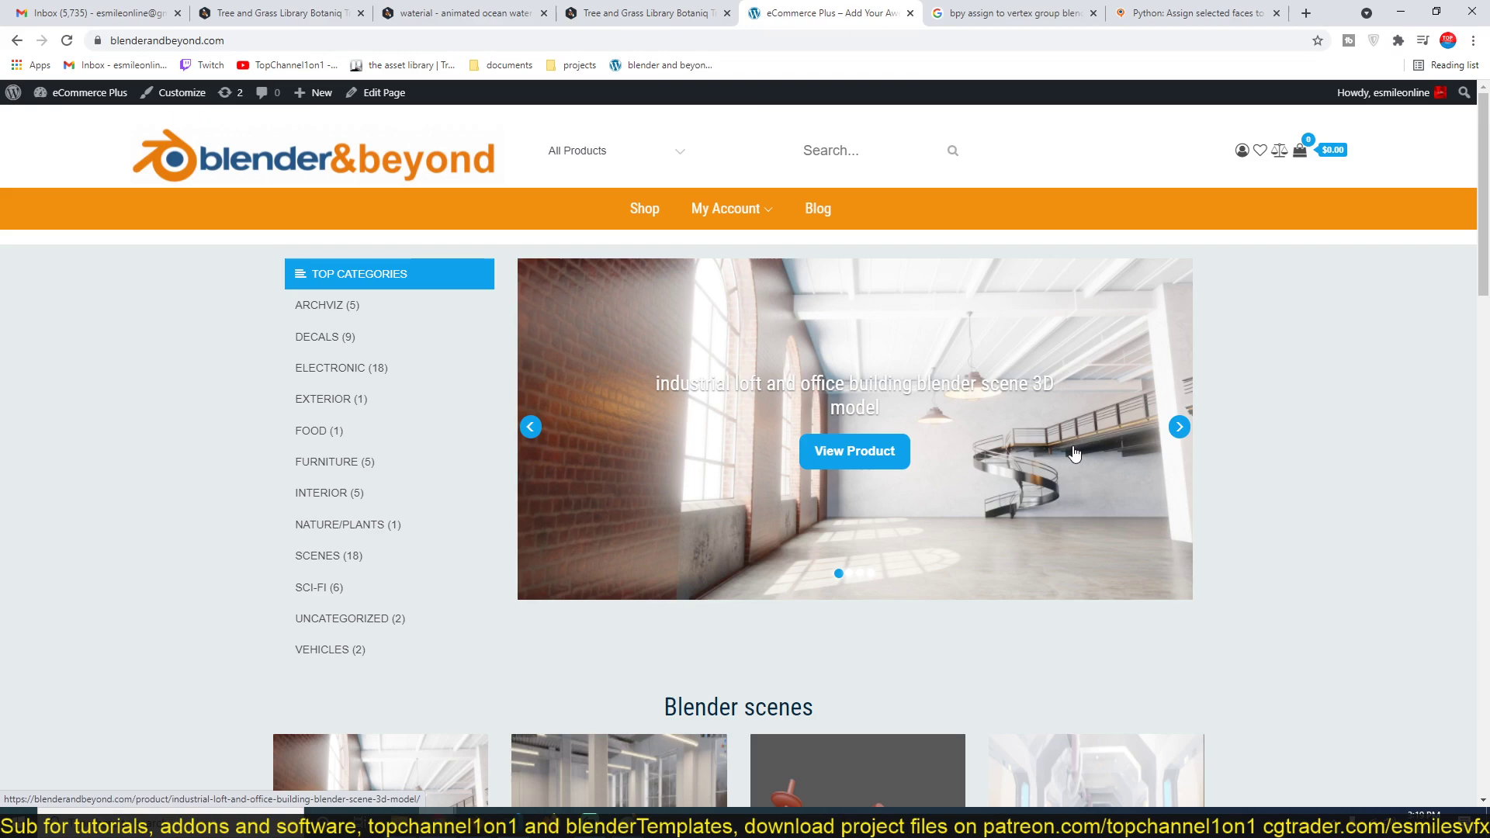
pyautogui.scroll(-6, 1074, 455)
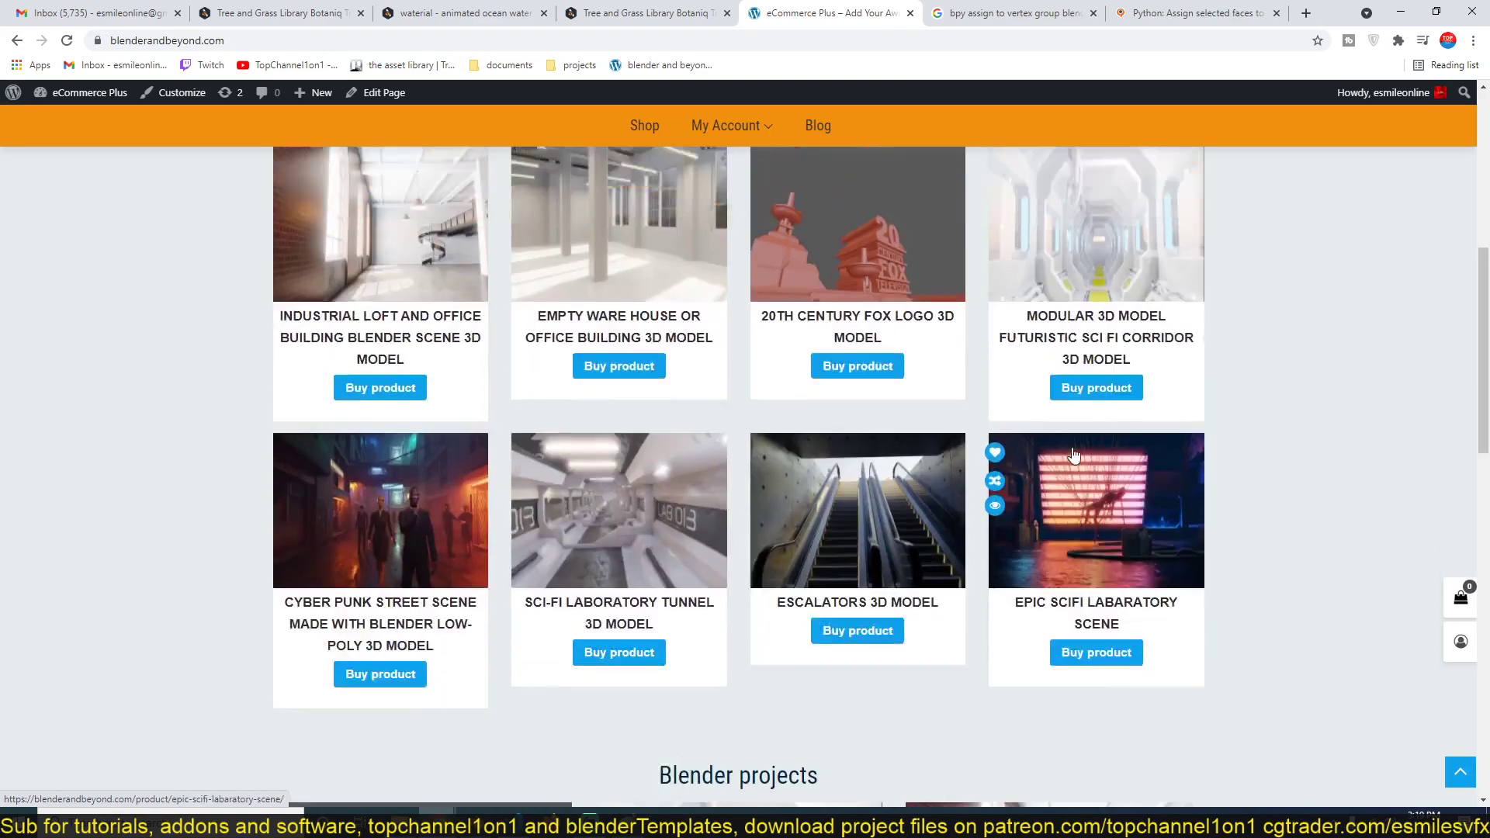
pyautogui.scroll(3, 691, 534)
pyautogui.scroll(-10, 691, 534)
pyautogui.scroll(3, 817, 397)
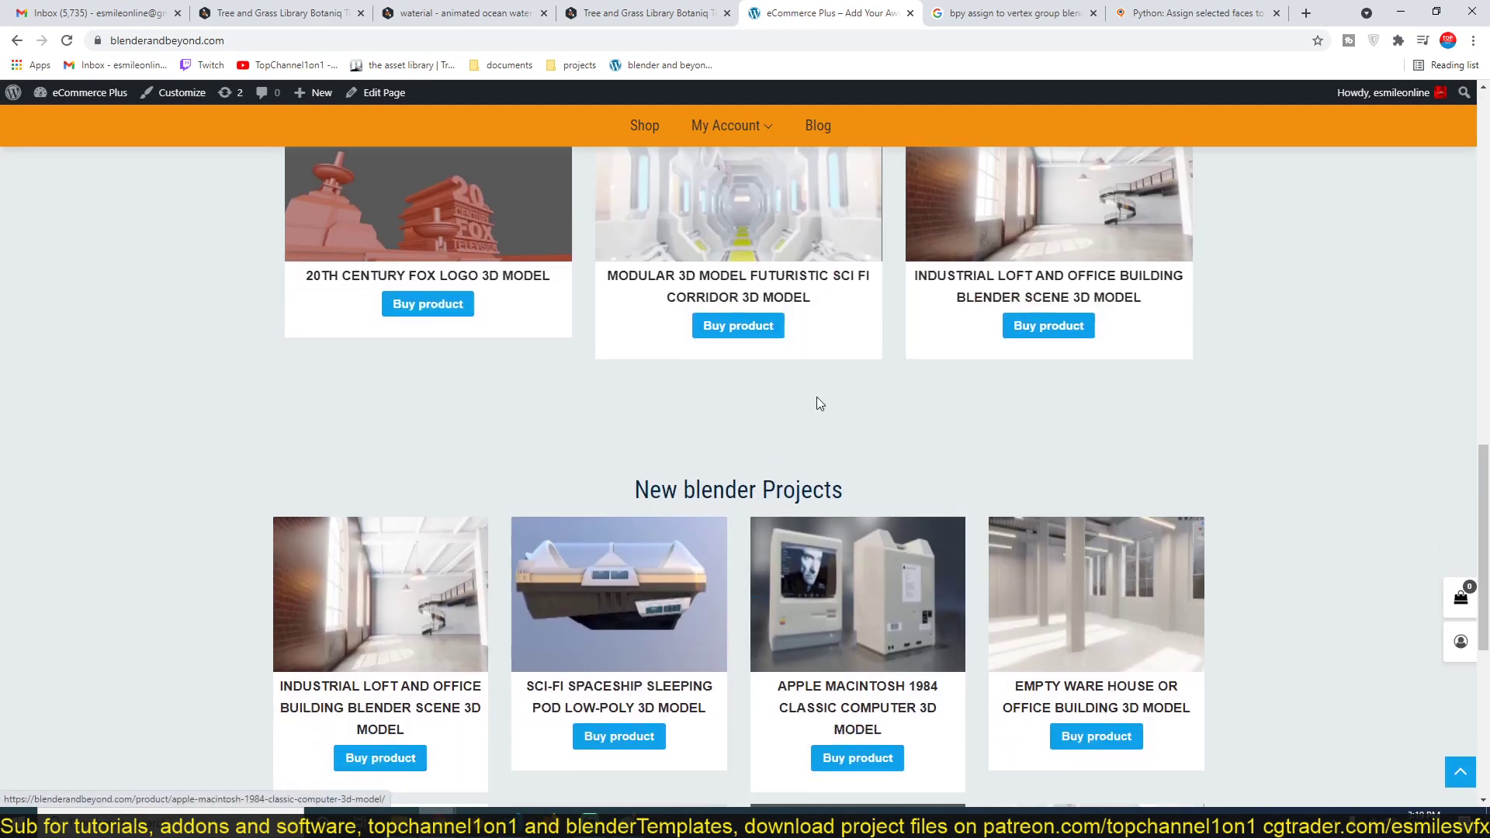
pyautogui.scroll(10, 778, 464)
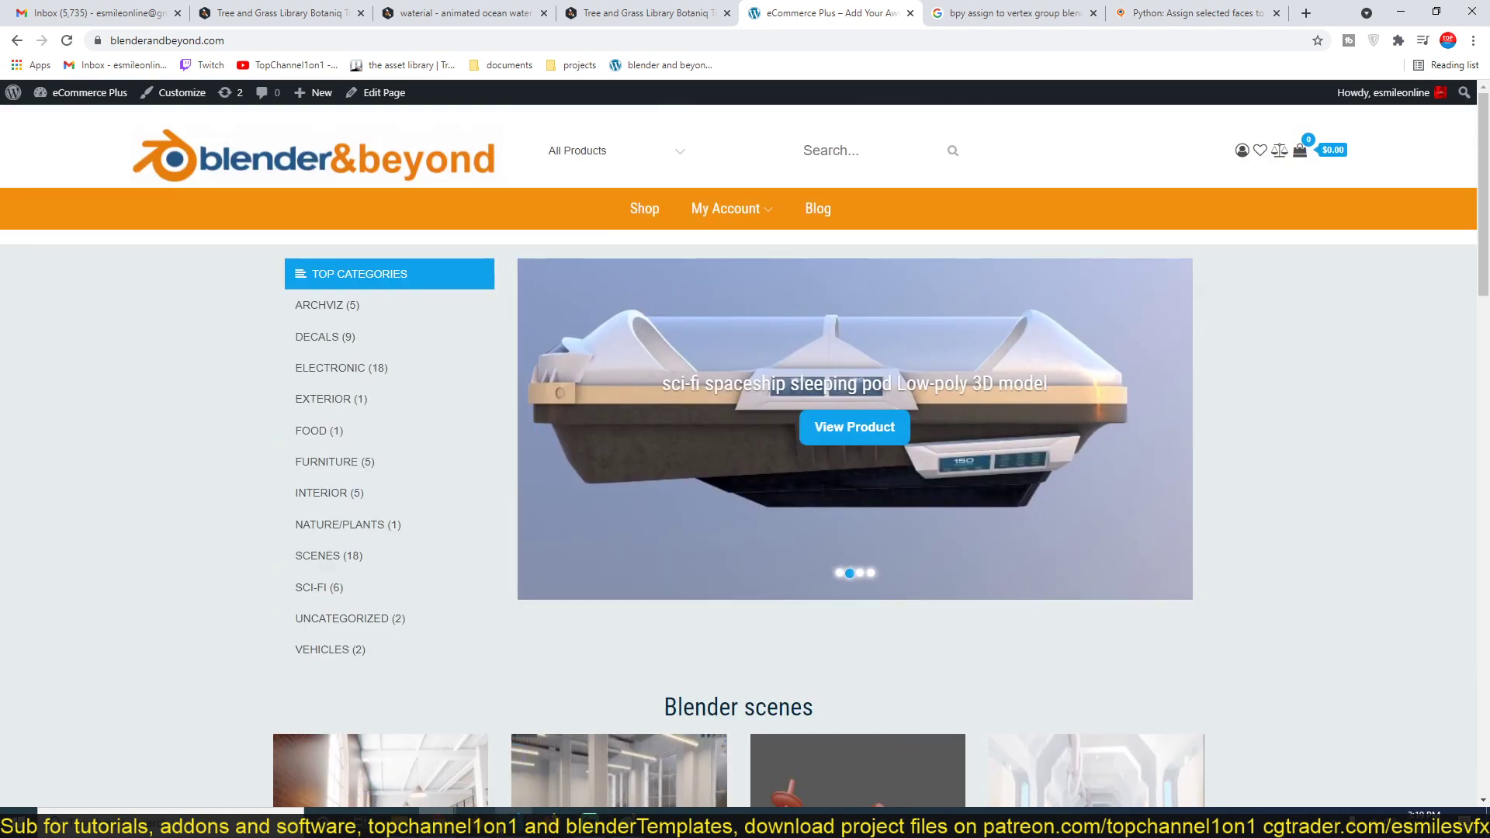
# Step: Return to Blender and examine the beach layout, the shoreline and the grouped palms from several angles
pyautogui.click(475, 824)
pyautogui.click(435, 754)
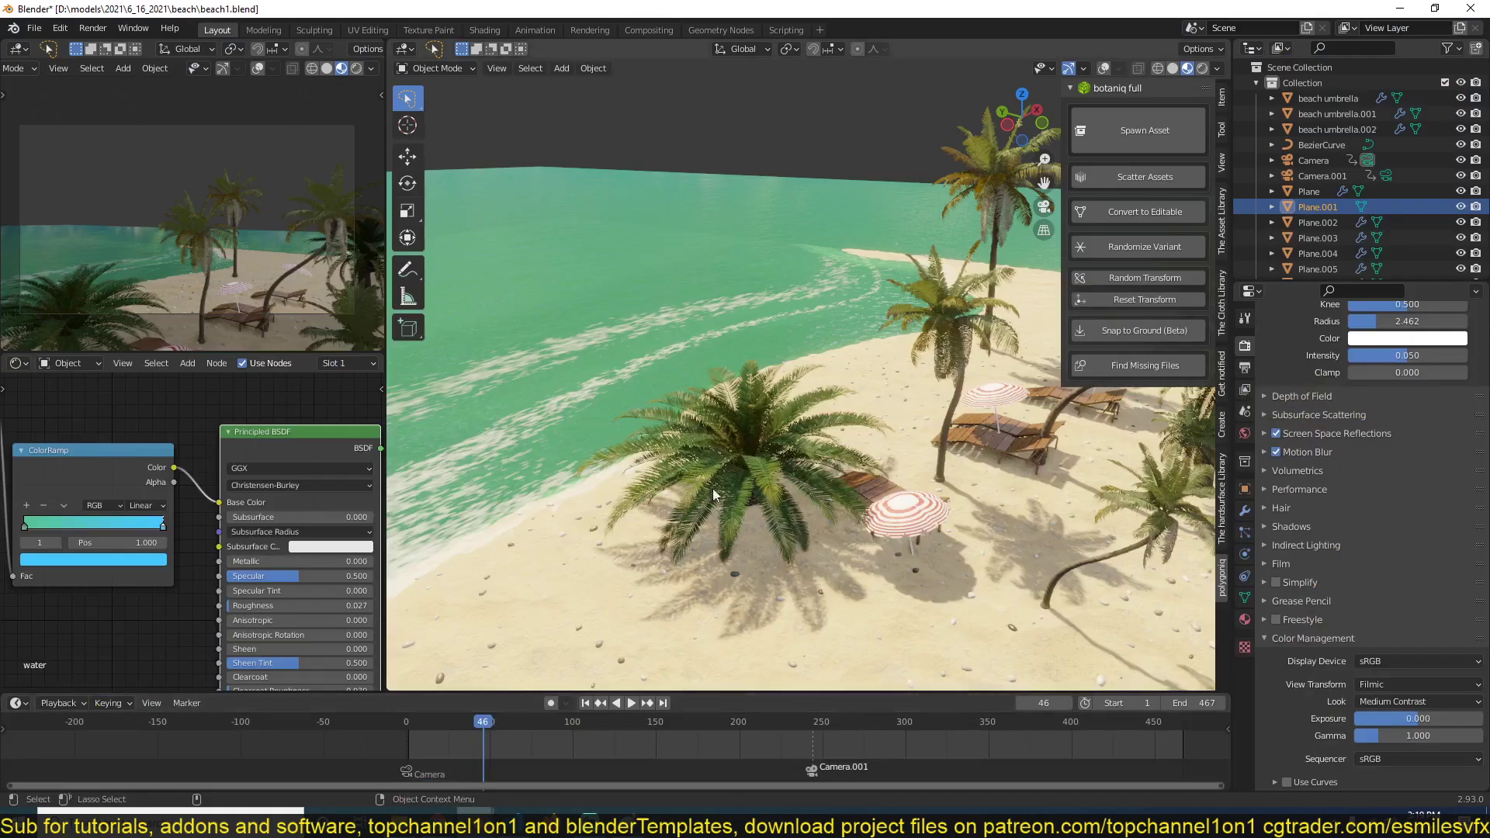
pyautogui.click(780, 278)
pyautogui.moveTo(732, 406); pyautogui.dragTo(748, 436, button='middle')
pyautogui.scroll(-4, 865, 443)
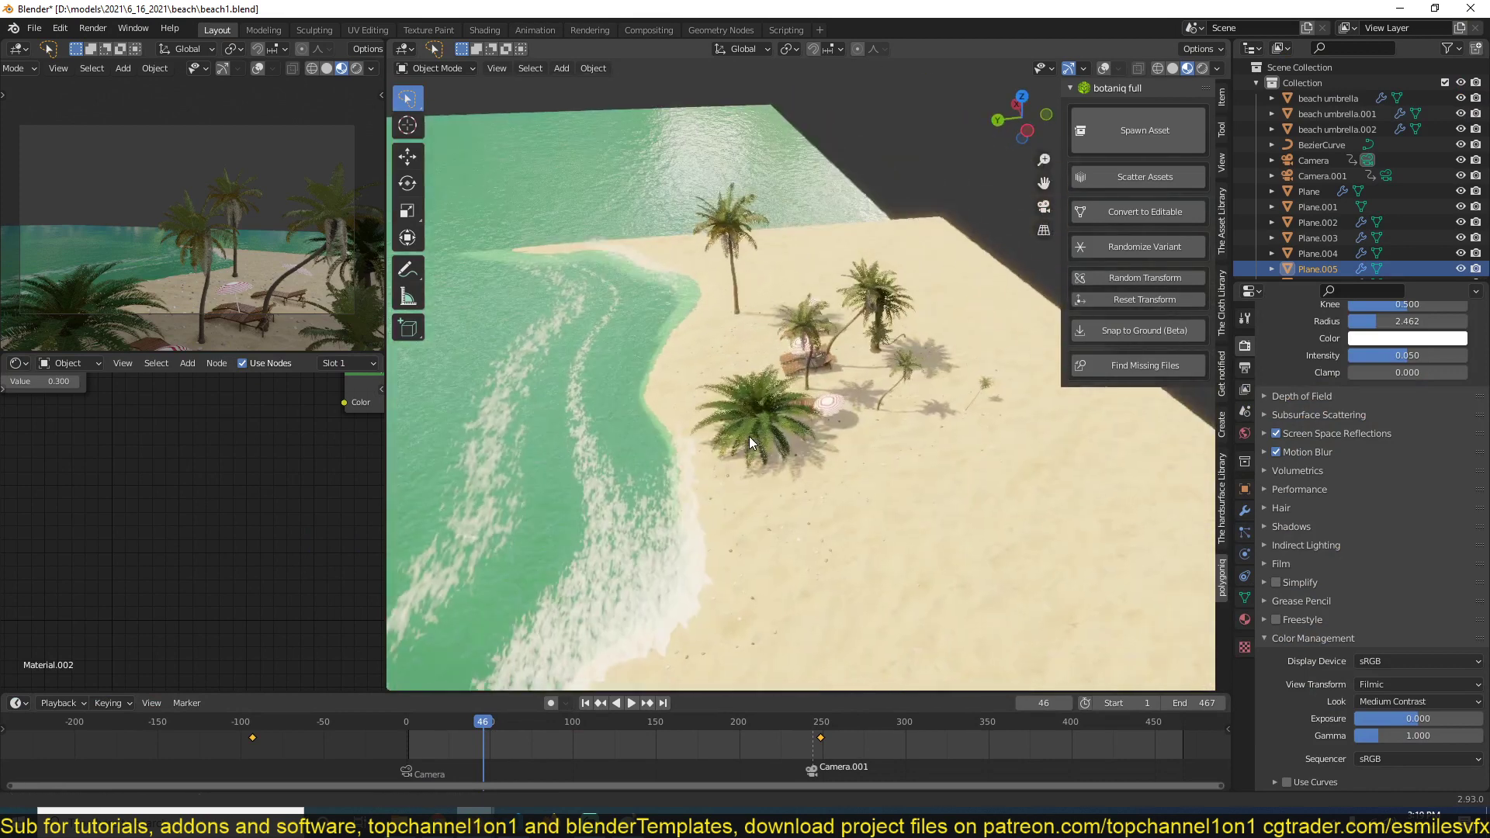
pyautogui.moveTo(748, 436); pyautogui.dragTo(870, 381)
pyautogui.moveTo(869, 379); pyautogui.dragTo(889, 327, button='middle')
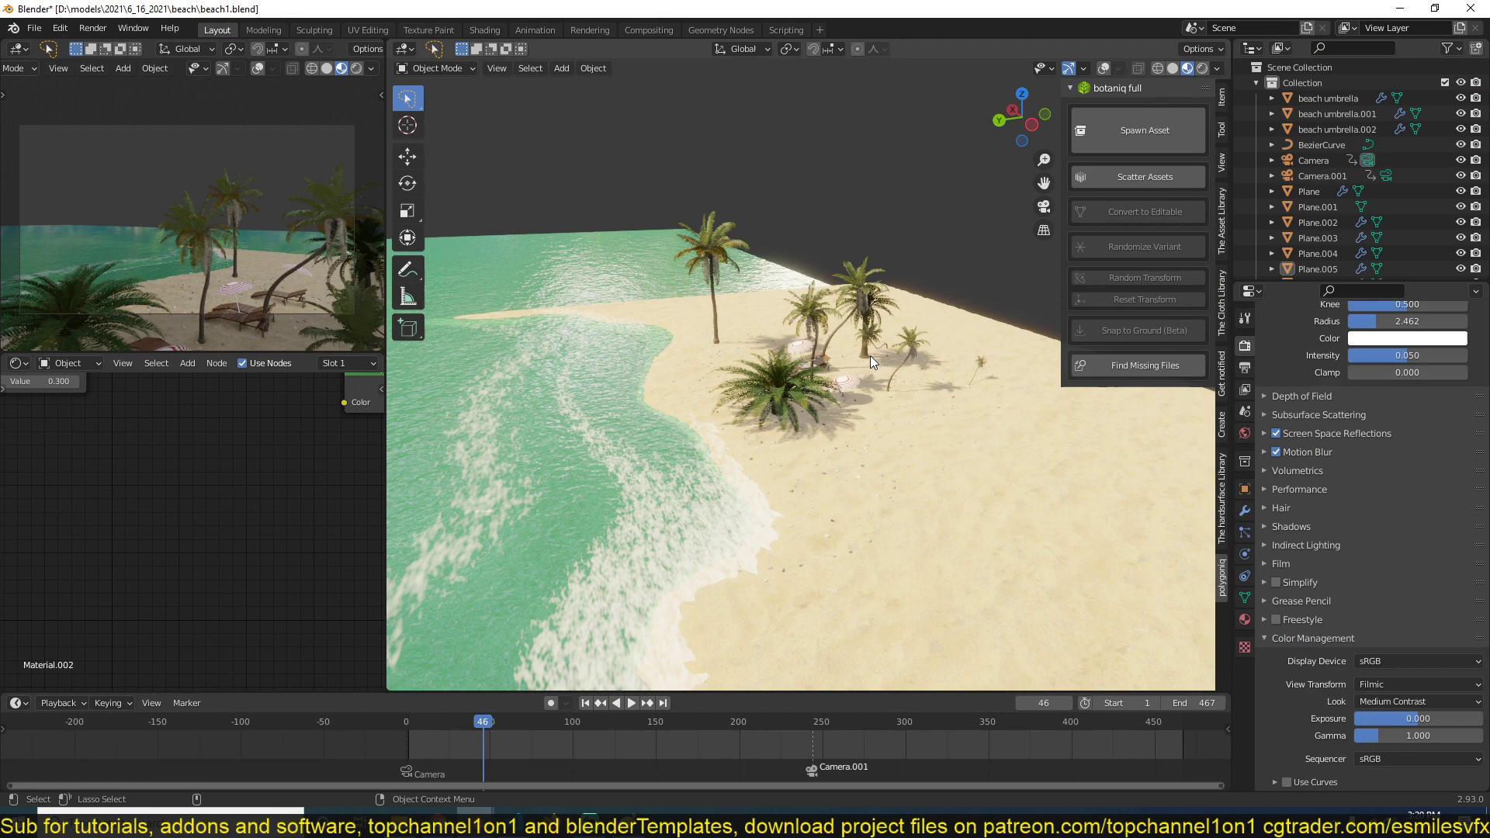
pyautogui.scroll(5, 831, 416)
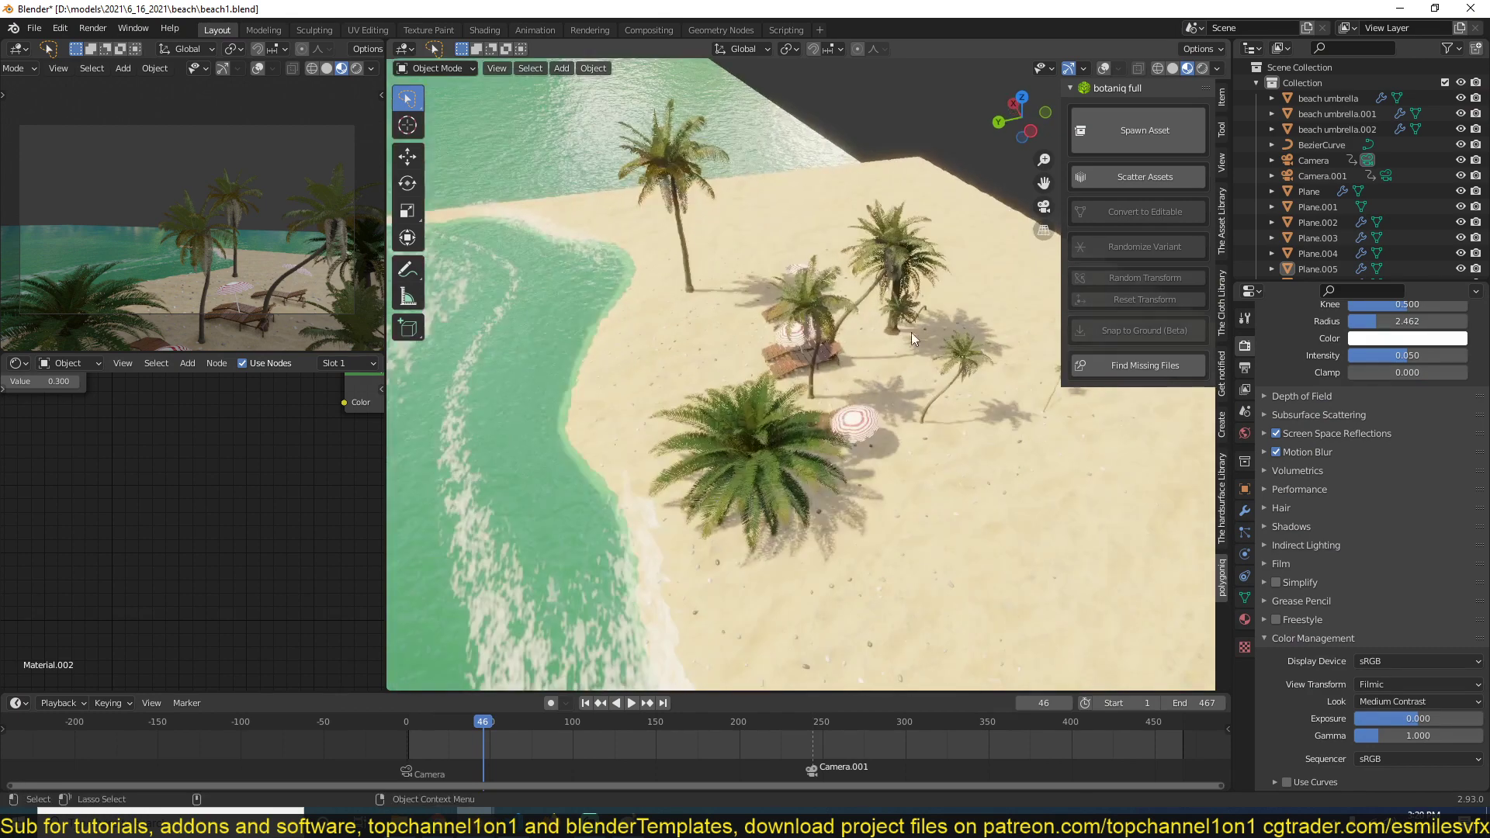
pyautogui.scroll(4, 860, 349)
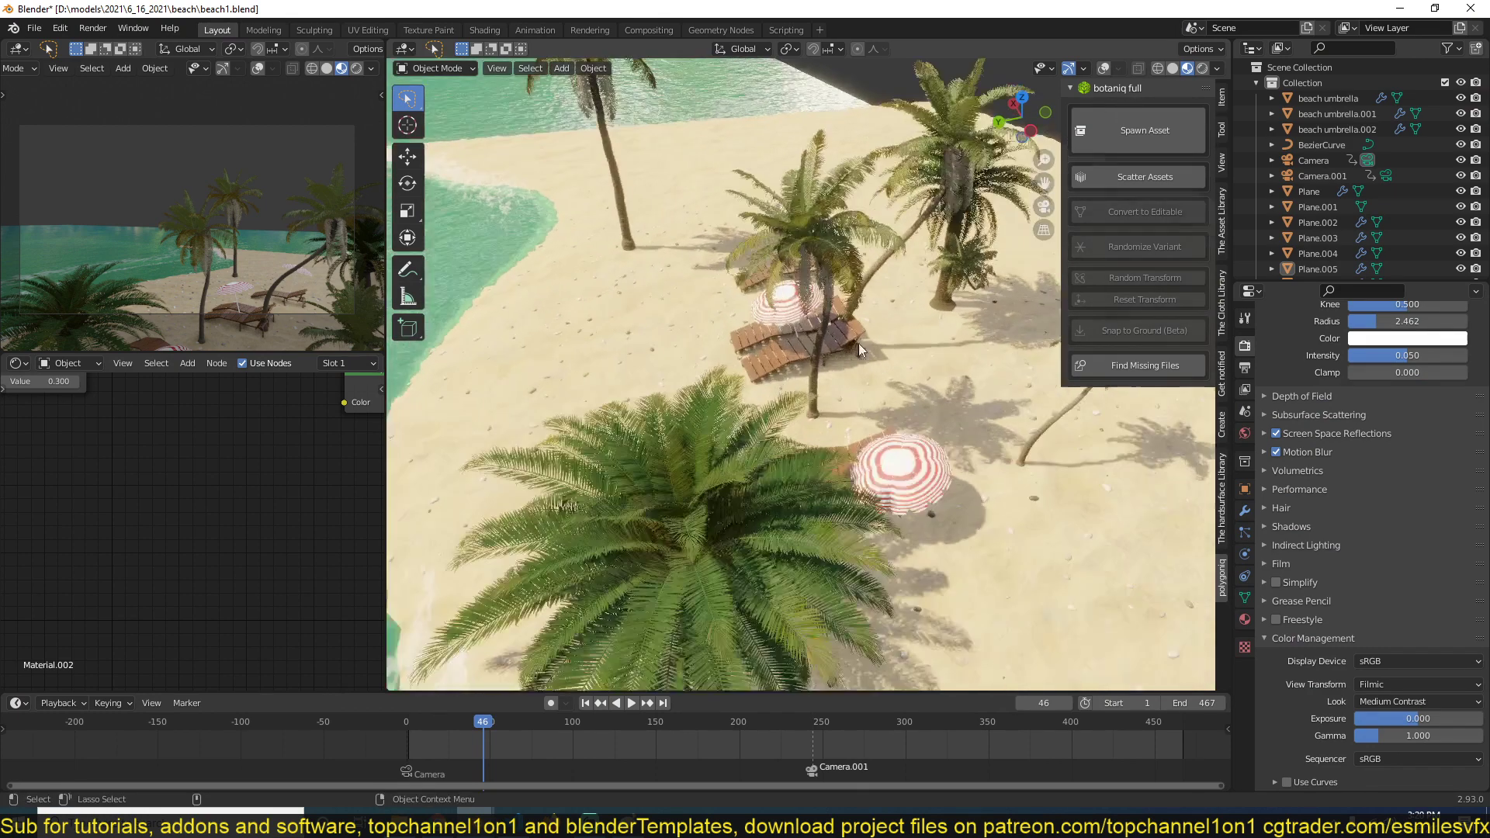
pyautogui.moveTo(859, 344); pyautogui.dragTo(846, 290, button='middle')
pyautogui.click(926, 306)
pyautogui.moveTo(728, 320); pyautogui.dragTo(841, 389, button='middle')
pyautogui.moveTo(844, 296); pyautogui.dragTo(815, 336, button='middle')
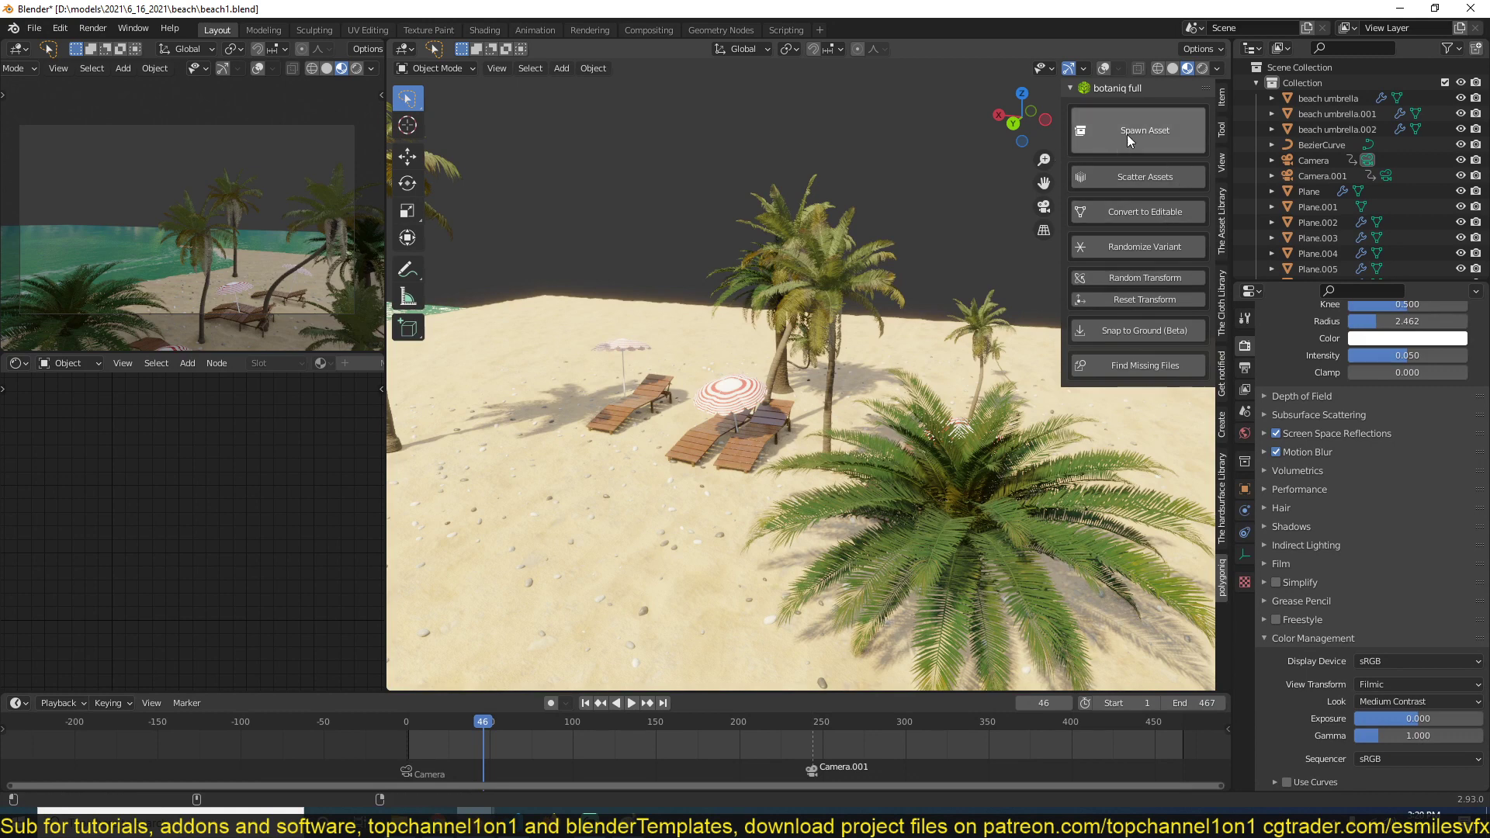
# Step: Browse the botaniq asset library's coniferous, plants and tropical categories without spawning an asset
pyautogui.click(1173, 122)
pyautogui.click(1158, 229)
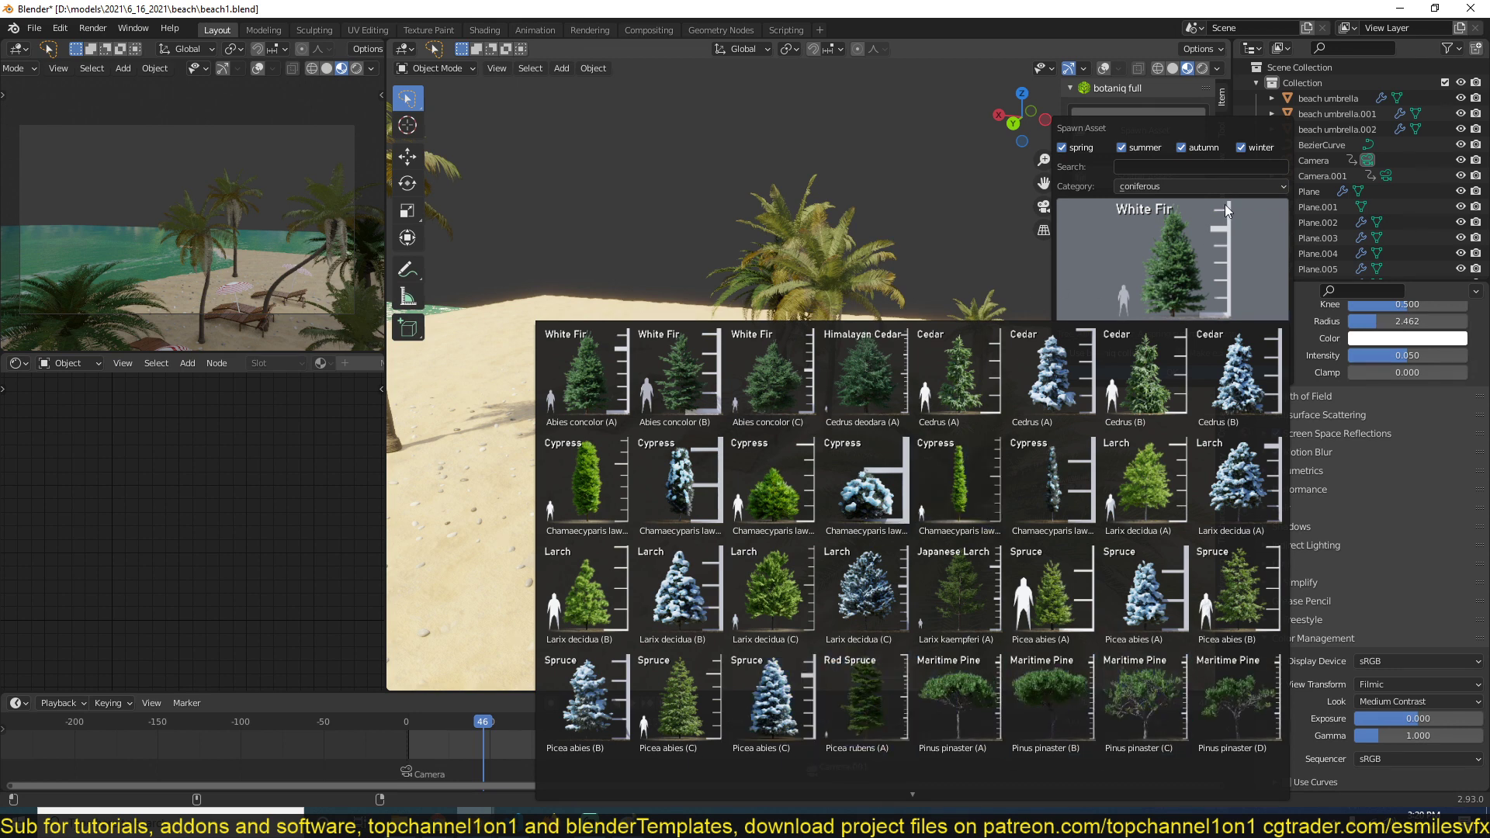
pyautogui.click(1234, 187)
pyautogui.click(1143, 291)
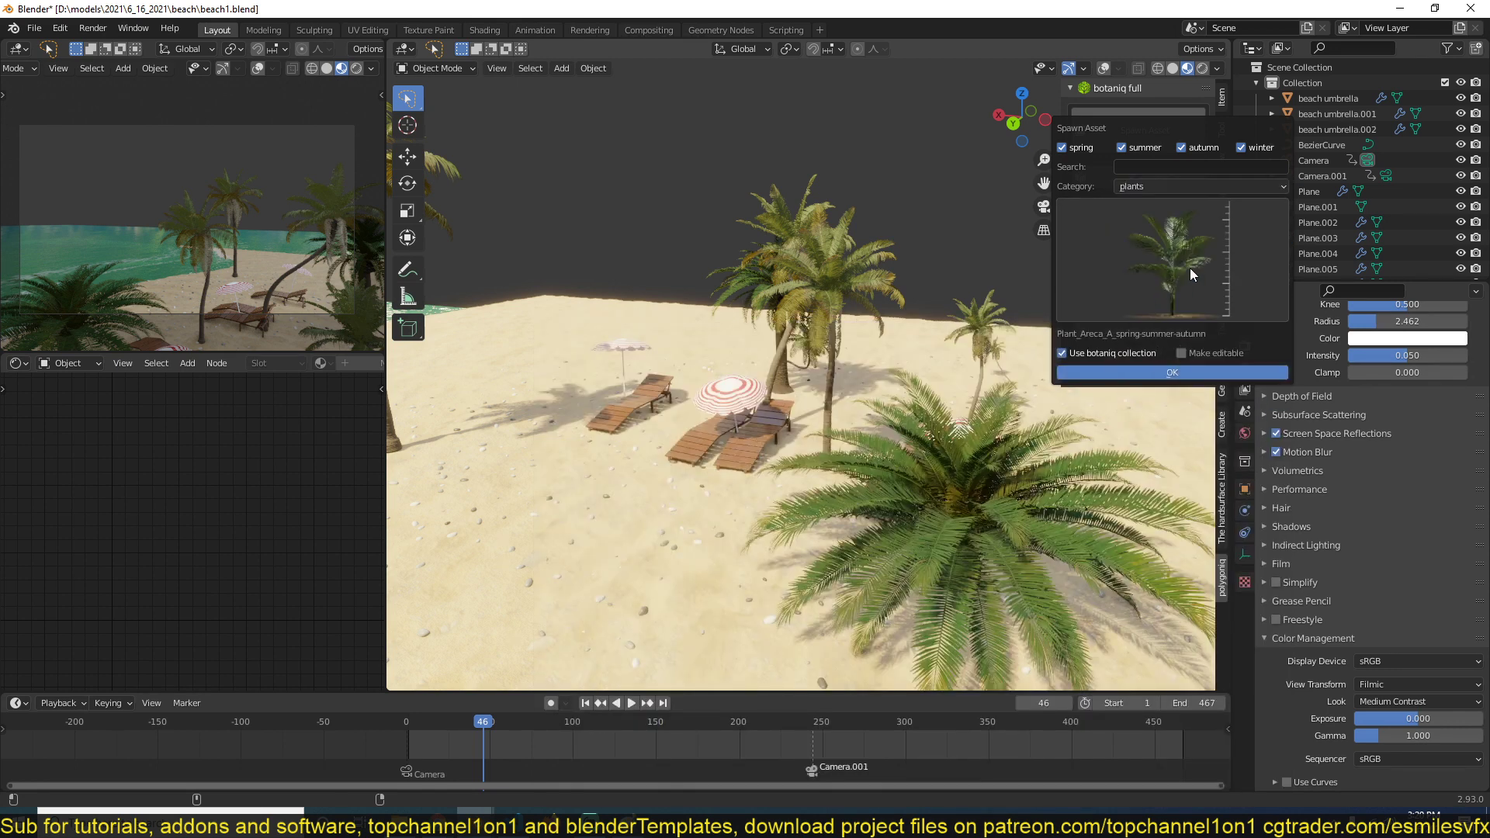
pyautogui.click(1190, 269)
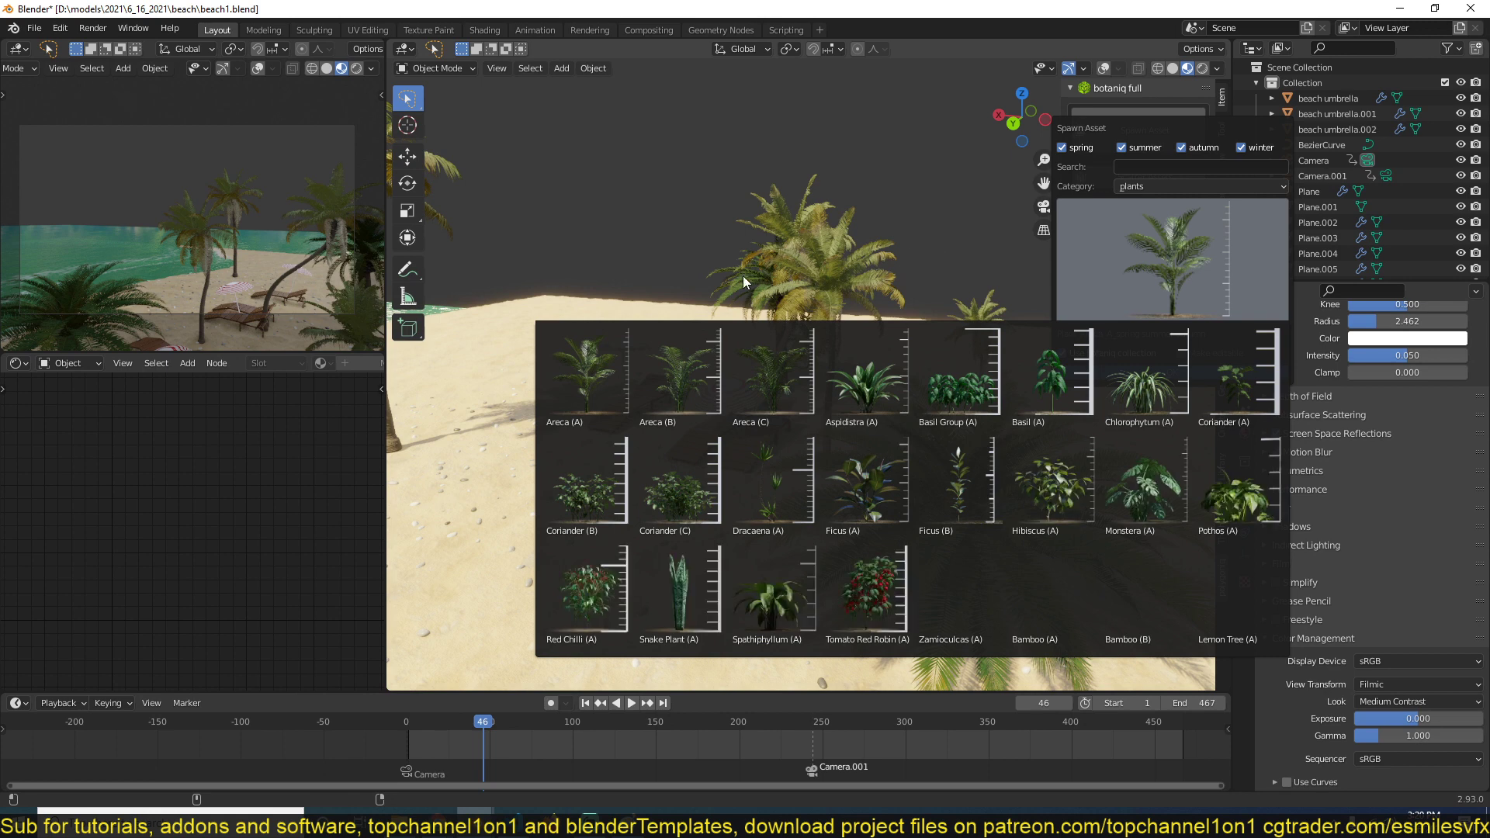
pyautogui.click(1166, 185)
pyautogui.click(1138, 355)
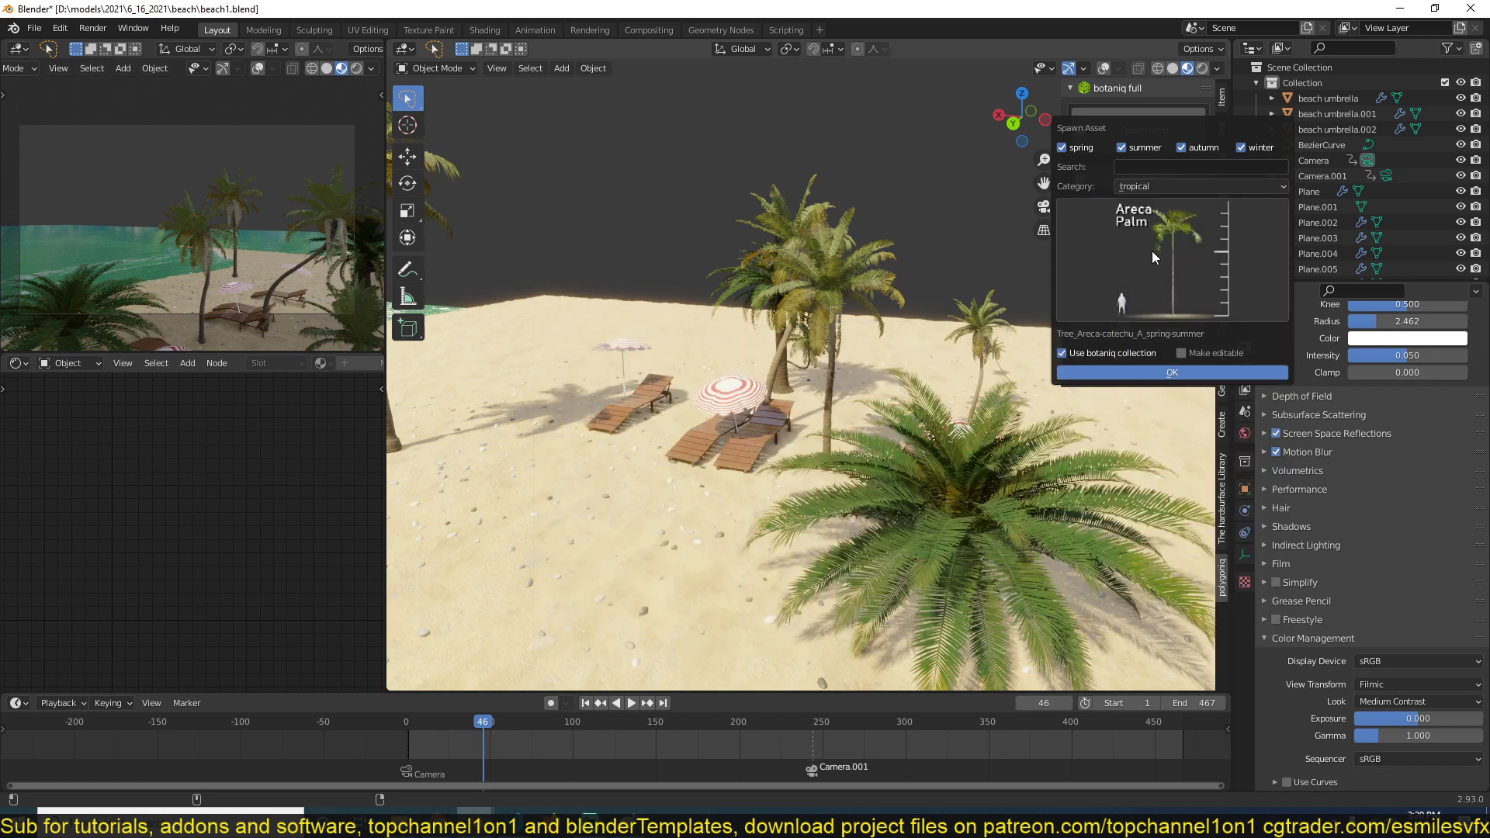
pyautogui.click(1151, 250)
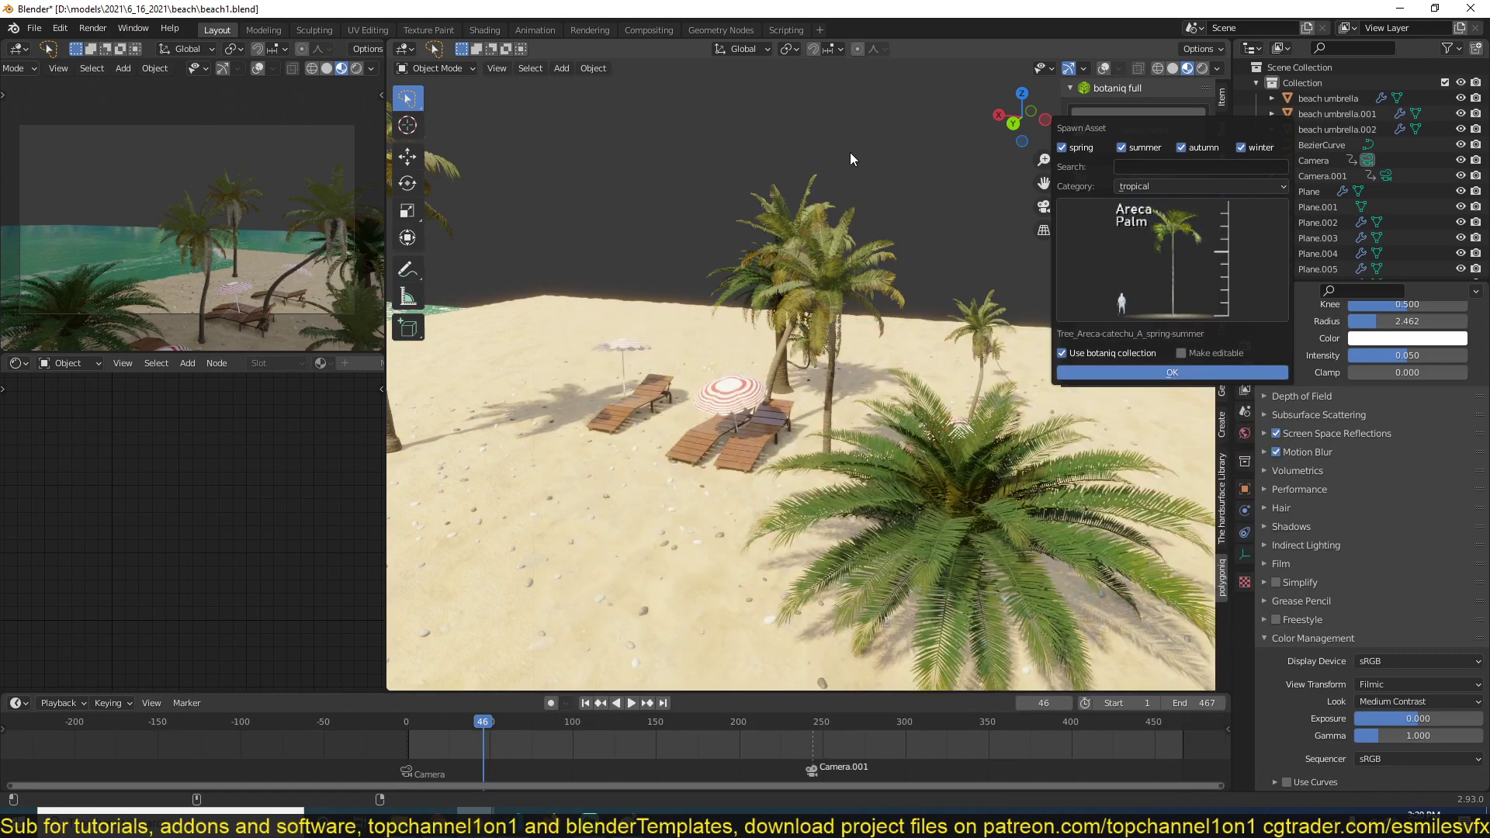
# Step: Close the asset browser and inspect the palms around the umbrellas and loungers up close
pyautogui.scroll(4, 790, 363)
pyautogui.moveTo(790, 363); pyautogui.dragTo(870, 337, button='middle')
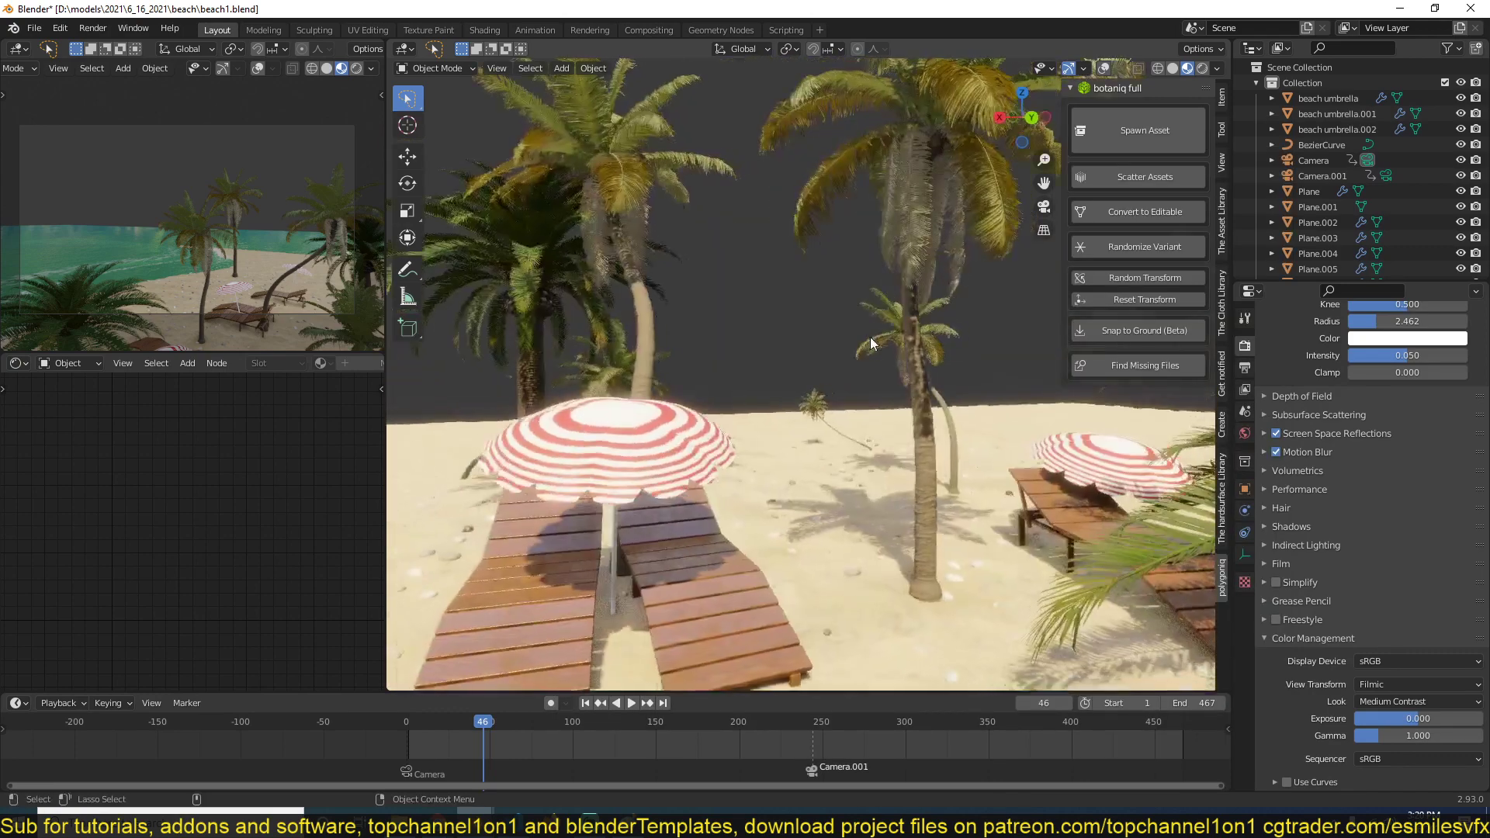
pyautogui.scroll(2, 878, 404)
pyautogui.scroll(-3, 888, 405)
pyautogui.moveTo(888, 405); pyautogui.dragTo(835, 420, button='middle')
pyautogui.scroll(-2, 802, 387)
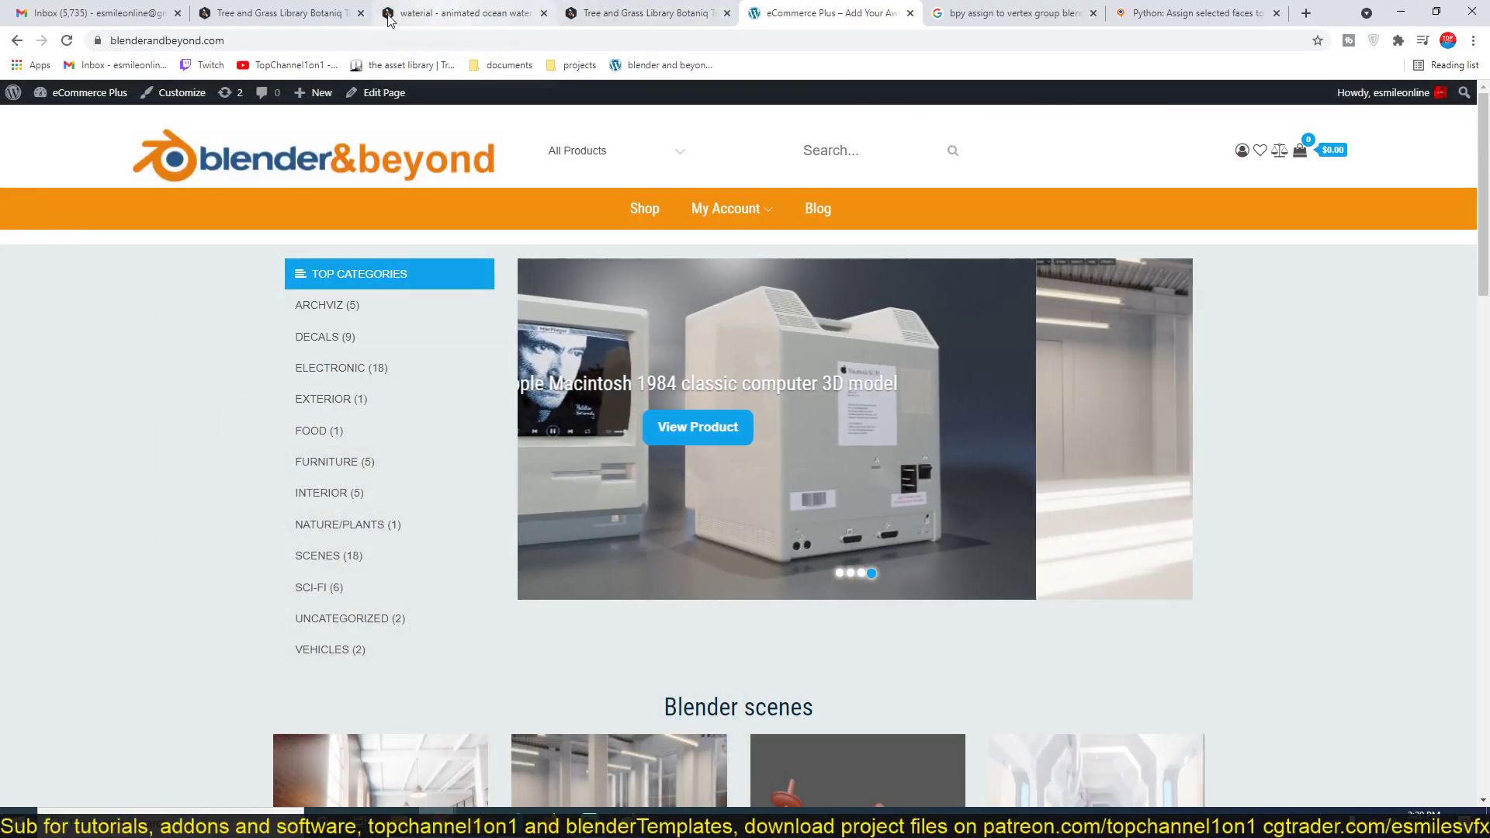
# Step: View the botaniq tree library and waterial animated water product pages in the browser
pyautogui.click(264, 14)
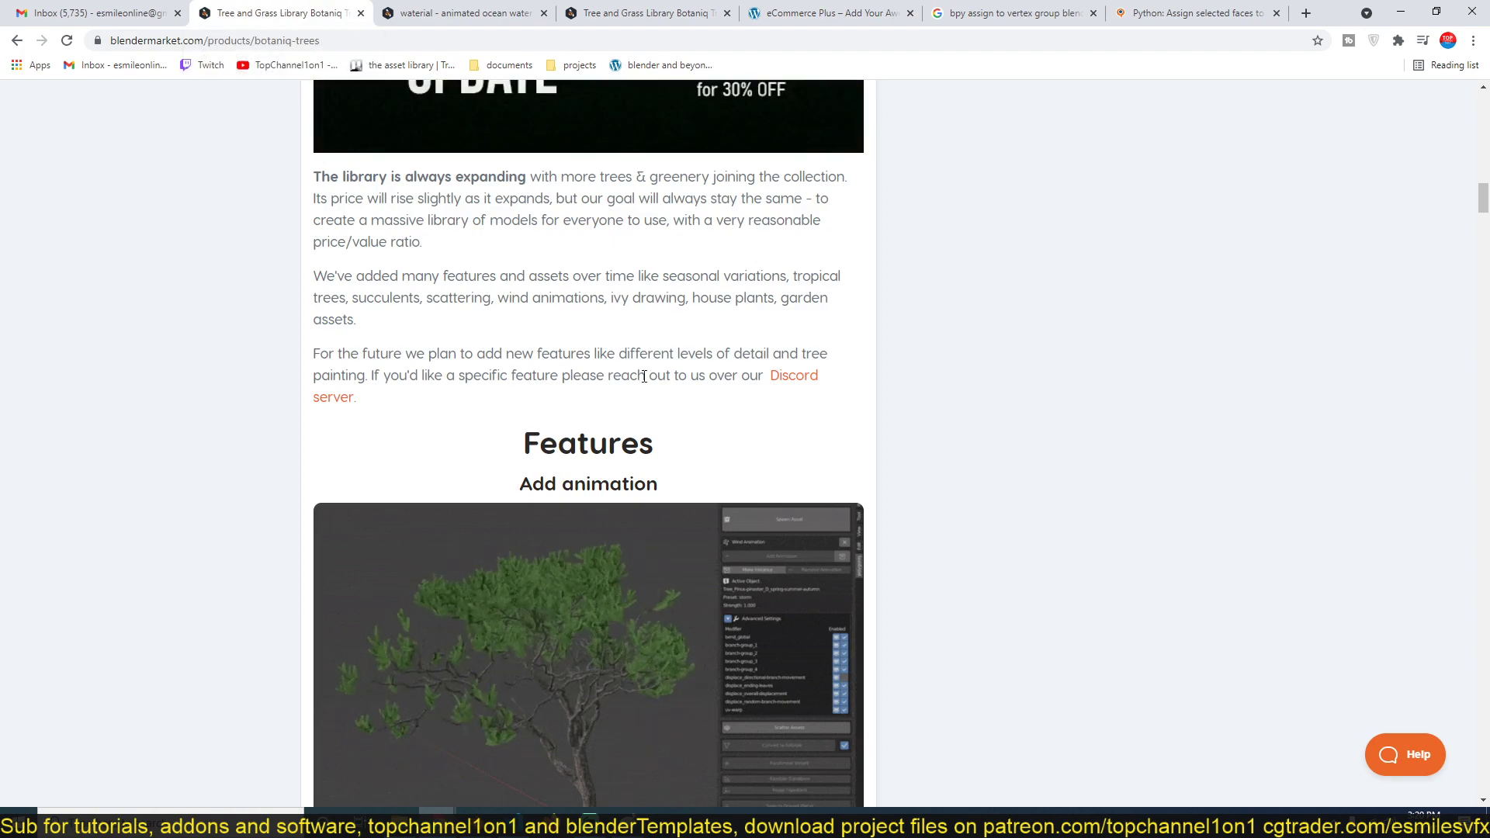
pyautogui.scroll(3, 528, 124)
pyautogui.click(534, 11)
pyautogui.scroll(20, 559, 220)
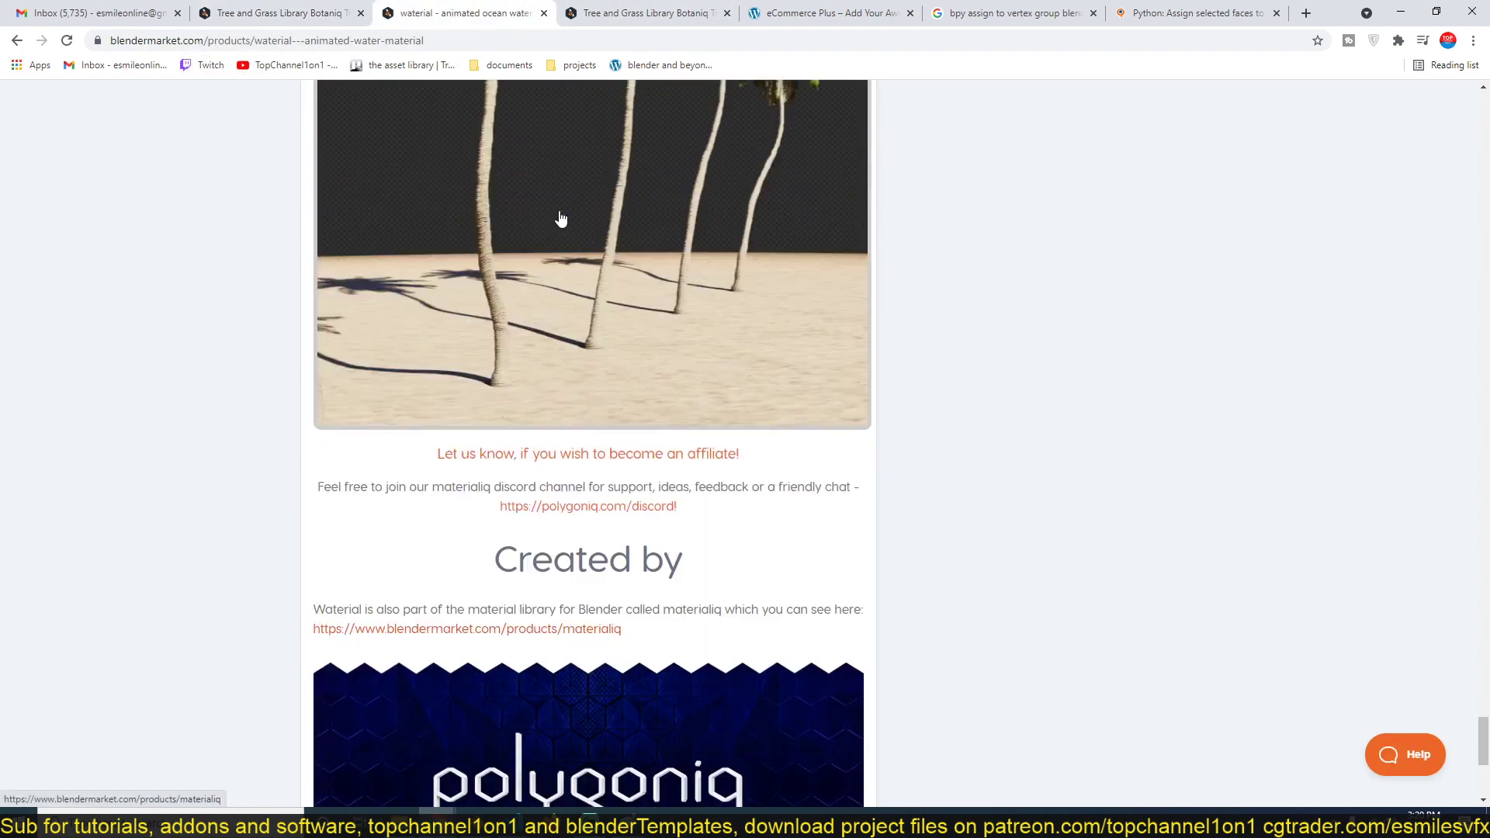
pyautogui.scroll(5, 561, 218)
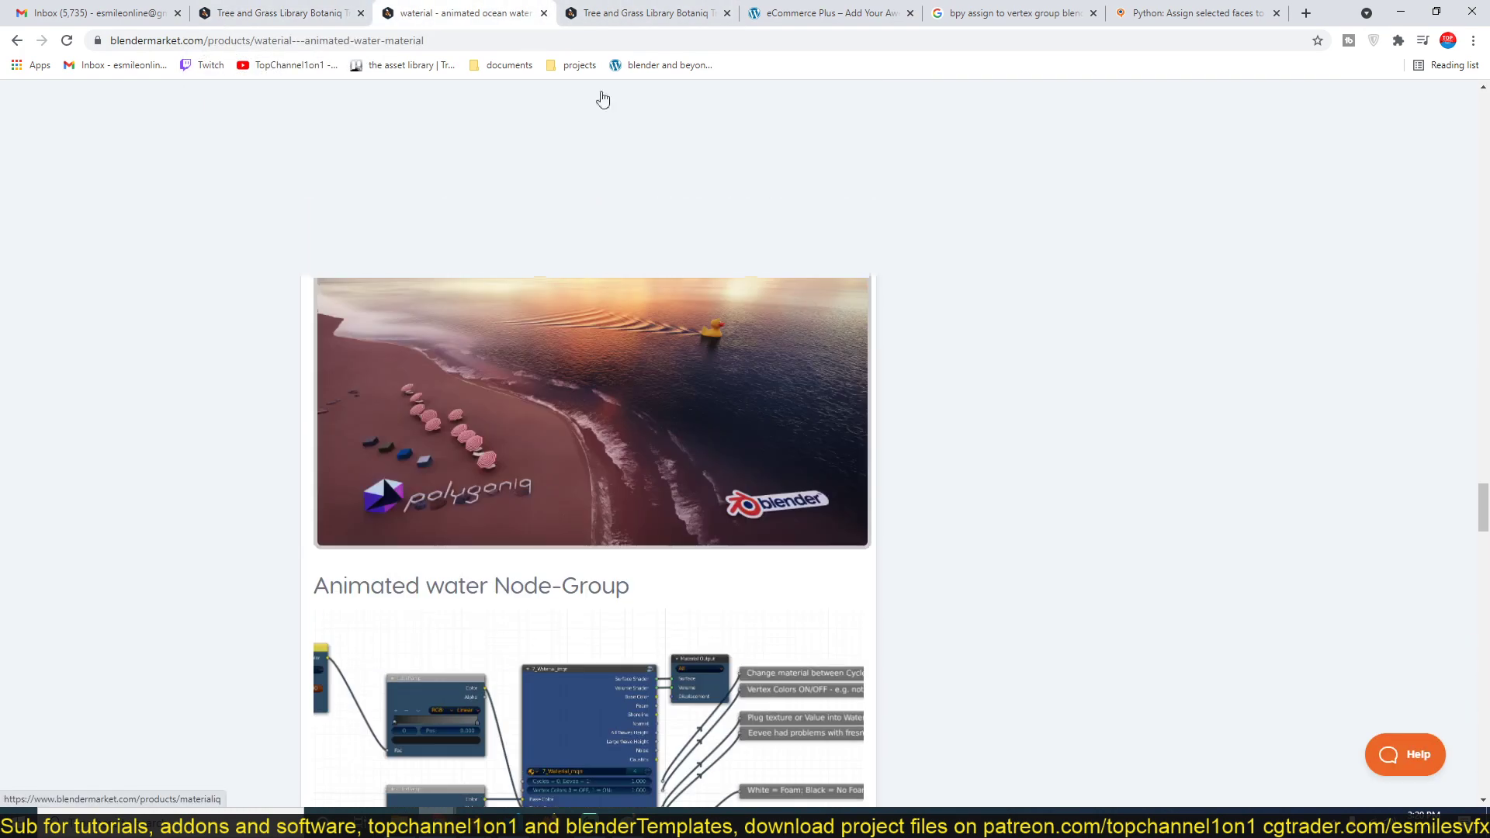
# Step: Review the botaniq 6.3 product page, from its product overview down to the tree animation features
pyautogui.click(664, 14)
pyautogui.scroll(-4, 739, 398)
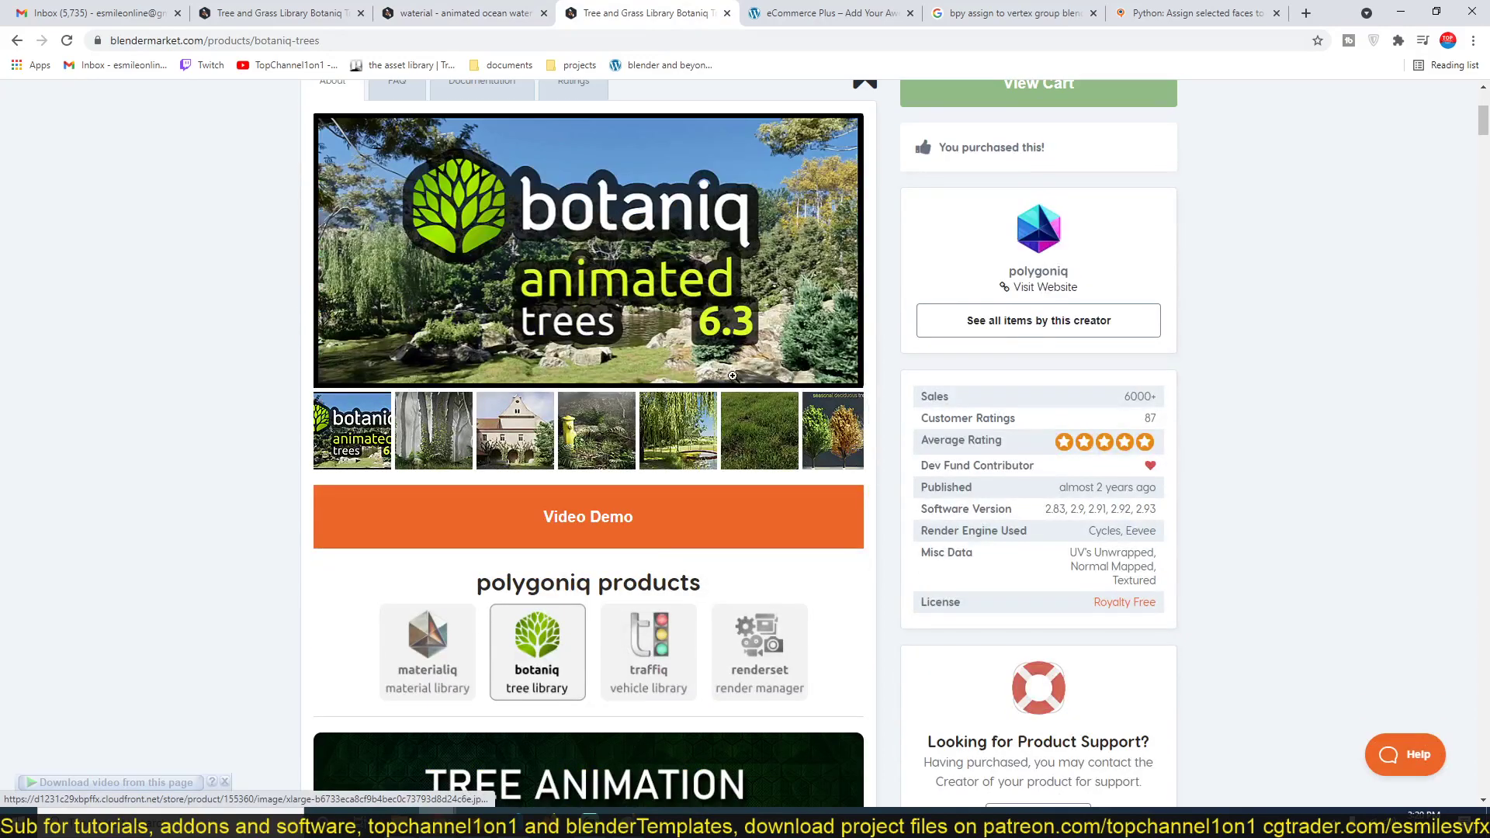
pyautogui.scroll(4, 733, 376)
pyautogui.scroll(-4, 573, 495)
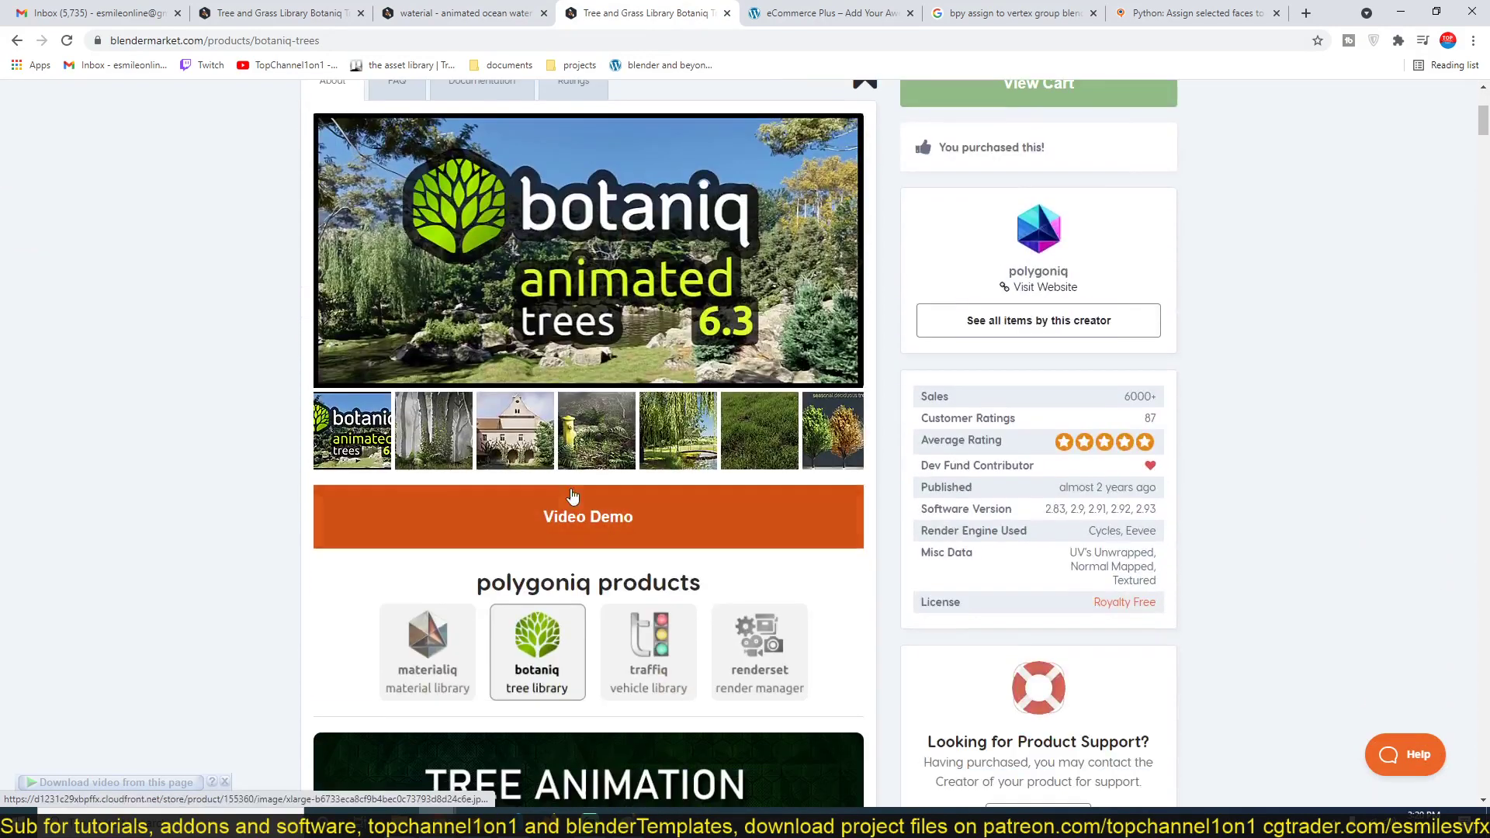
pyautogui.scroll(-19, 572, 496)
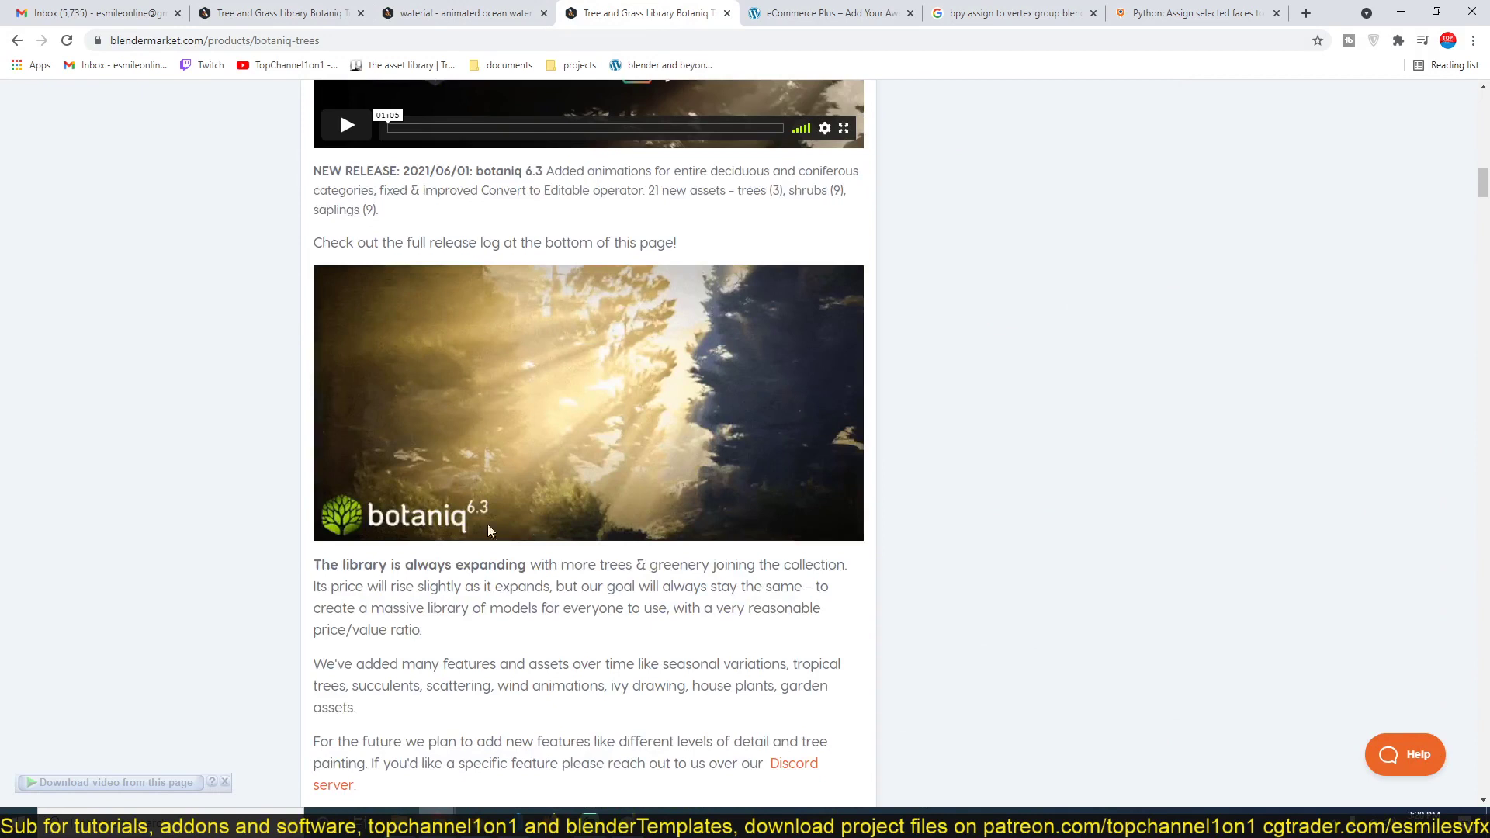
pyautogui.scroll(-7, 544, 513)
pyautogui.scroll(-4, 599, 522)
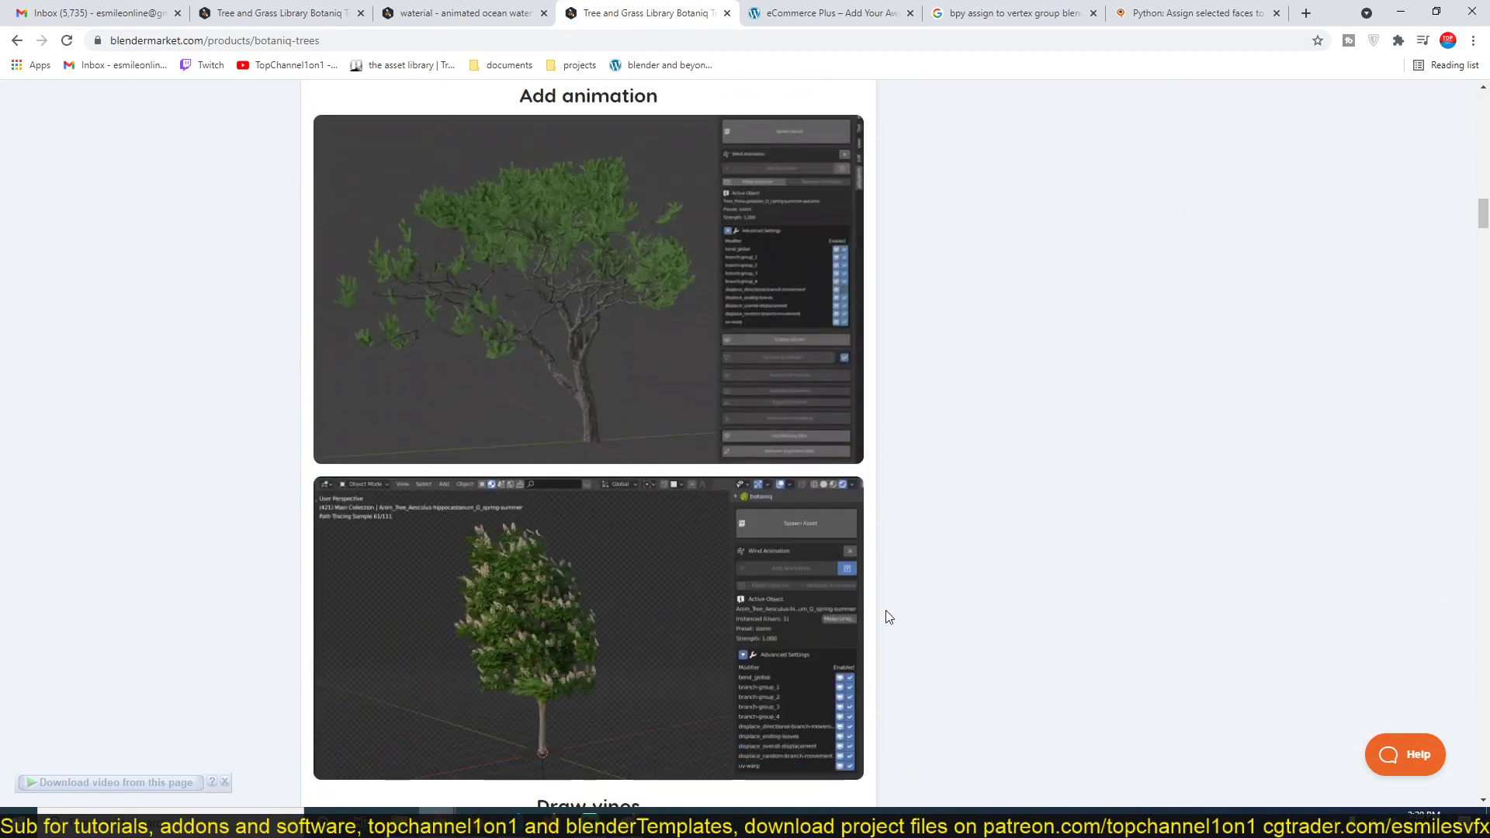
pyautogui.click(280, 14)
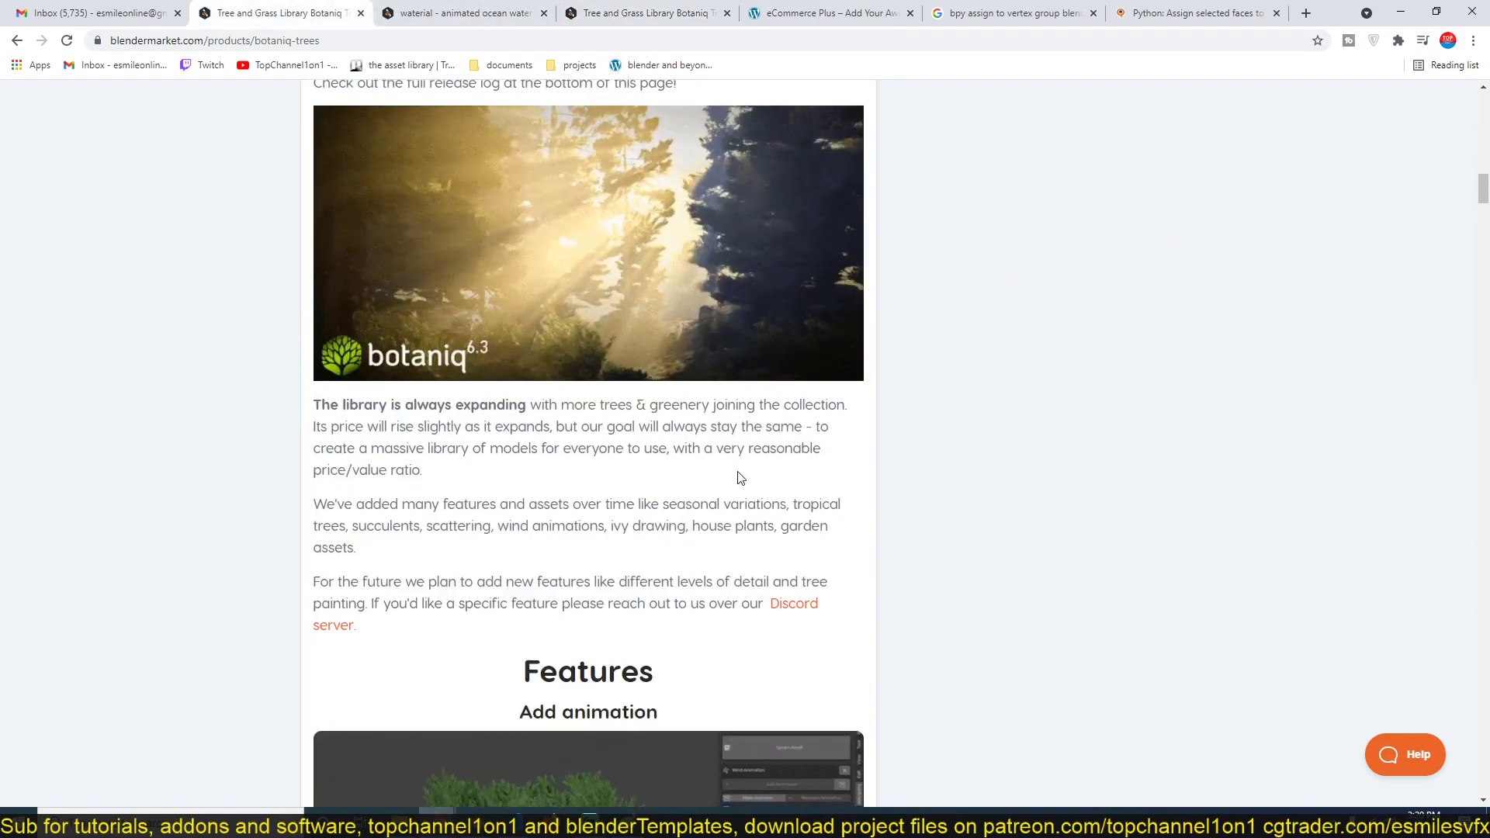
pyautogui.scroll(-3, 740, 479)
# Step: Minimise the browser, return to the Blender beach scene and view the whole shoreline
pyautogui.click(1397, 16)
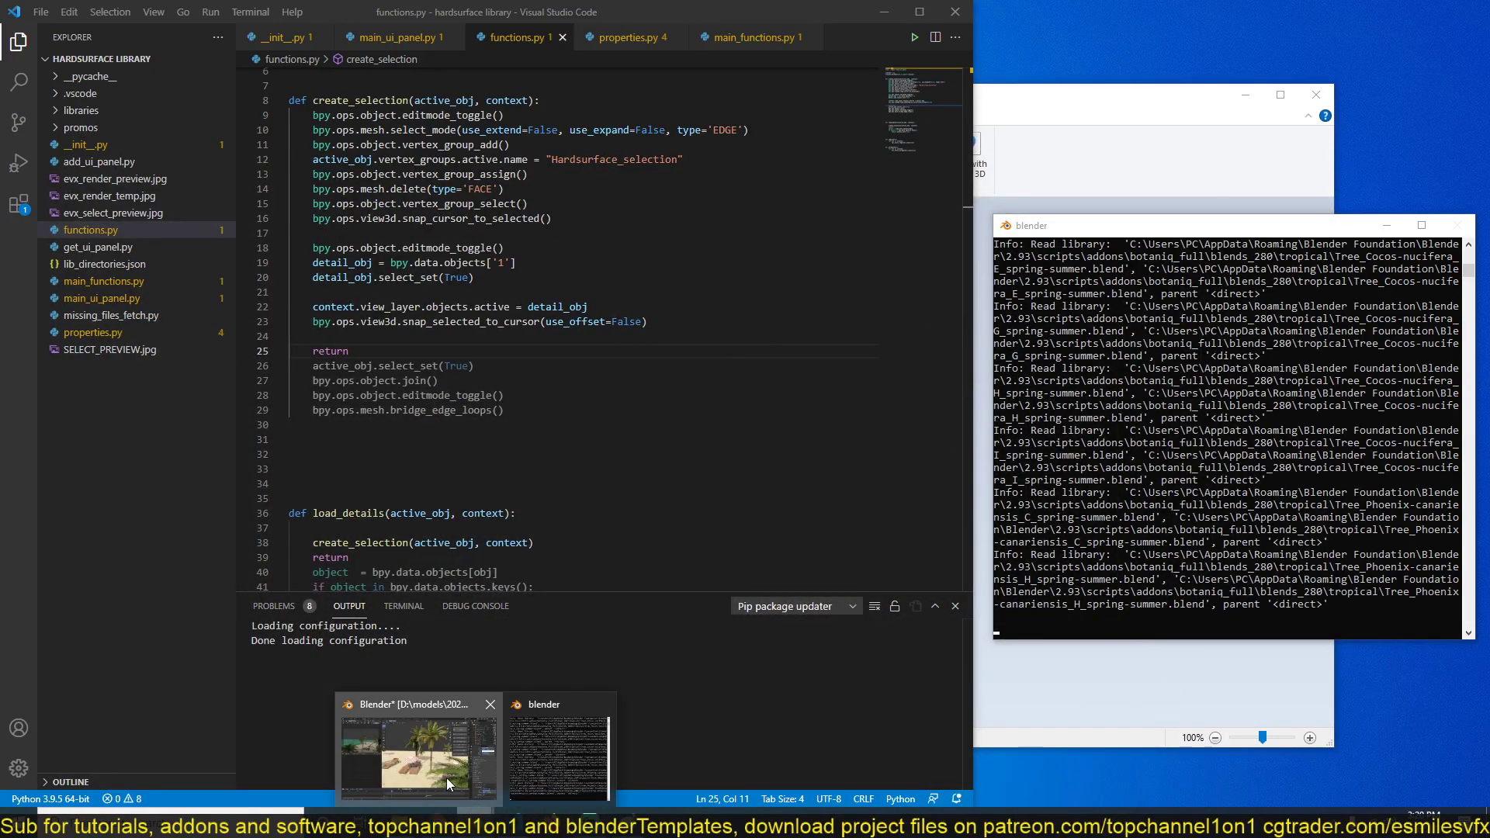
pyautogui.click(450, 784)
pyautogui.moveTo(880, 337); pyautogui.dragTo(708, 370, button='middle')
pyautogui.scroll(-3, 831, 353)
pyautogui.scroll(-3, 777, 351)
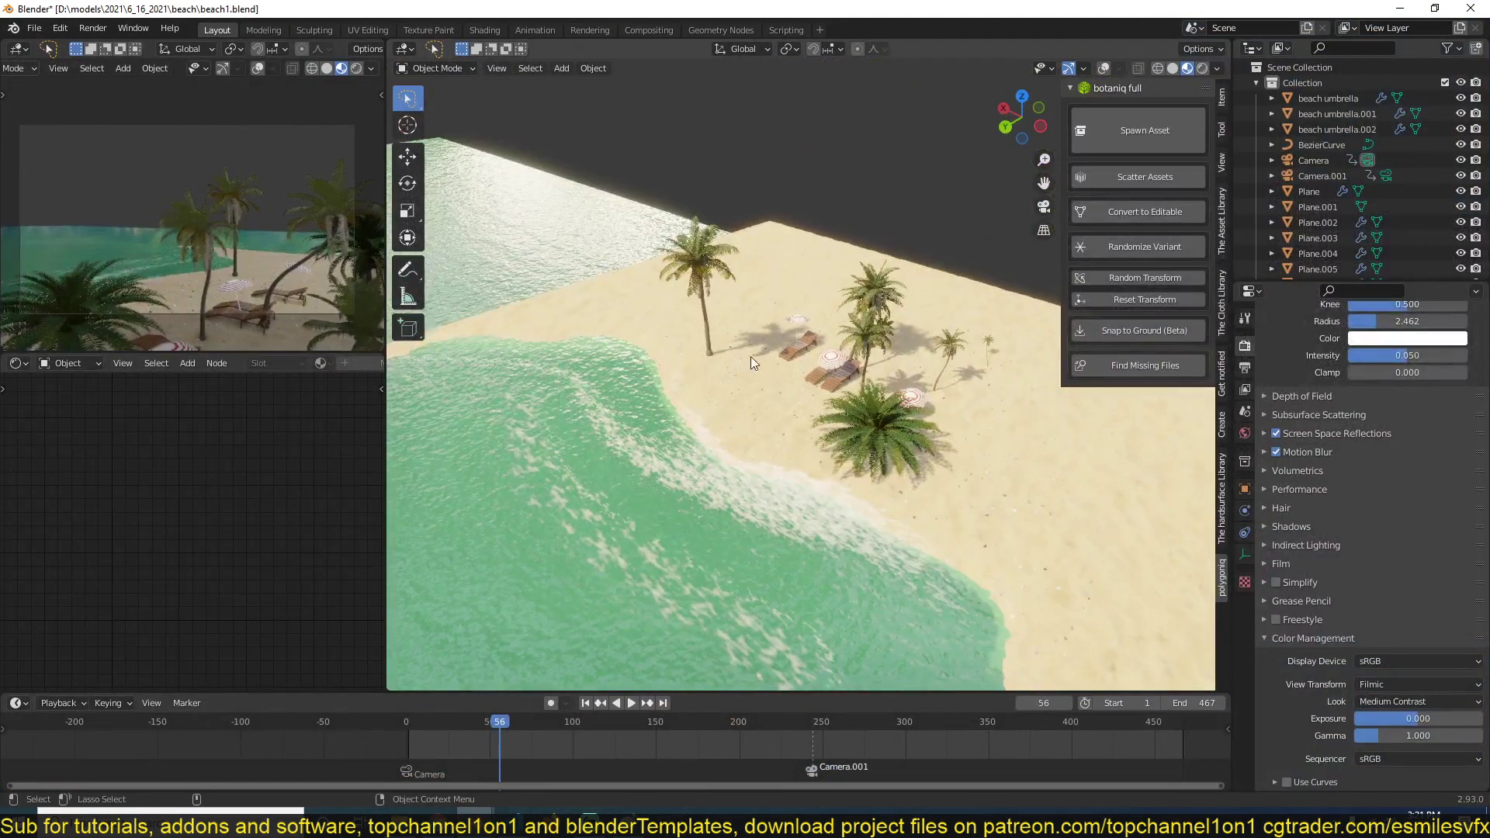
# Step: Show the viewport in Solid shading and select the large water plane to examine how the scene's planes overlap
pyautogui.click(1174, 69)
pyautogui.scroll(-4, 877, 250)
pyautogui.moveTo(877, 250)
pyautogui.mouseDown(button='middle')
pyautogui.moveTo(720, 293)
pyautogui.moveTo(712, 272)
pyautogui.moveTo(762, 317)
pyautogui.moveTo(767, 356)
pyautogui.mouseUp(button='middle')
pyautogui.scroll(4, 803, 255)
pyautogui.click(756, 258)
pyautogui.scroll(-4, 756, 258)
pyautogui.scroll(5, 762, 317)
pyautogui.scroll(-6, 757, 360)
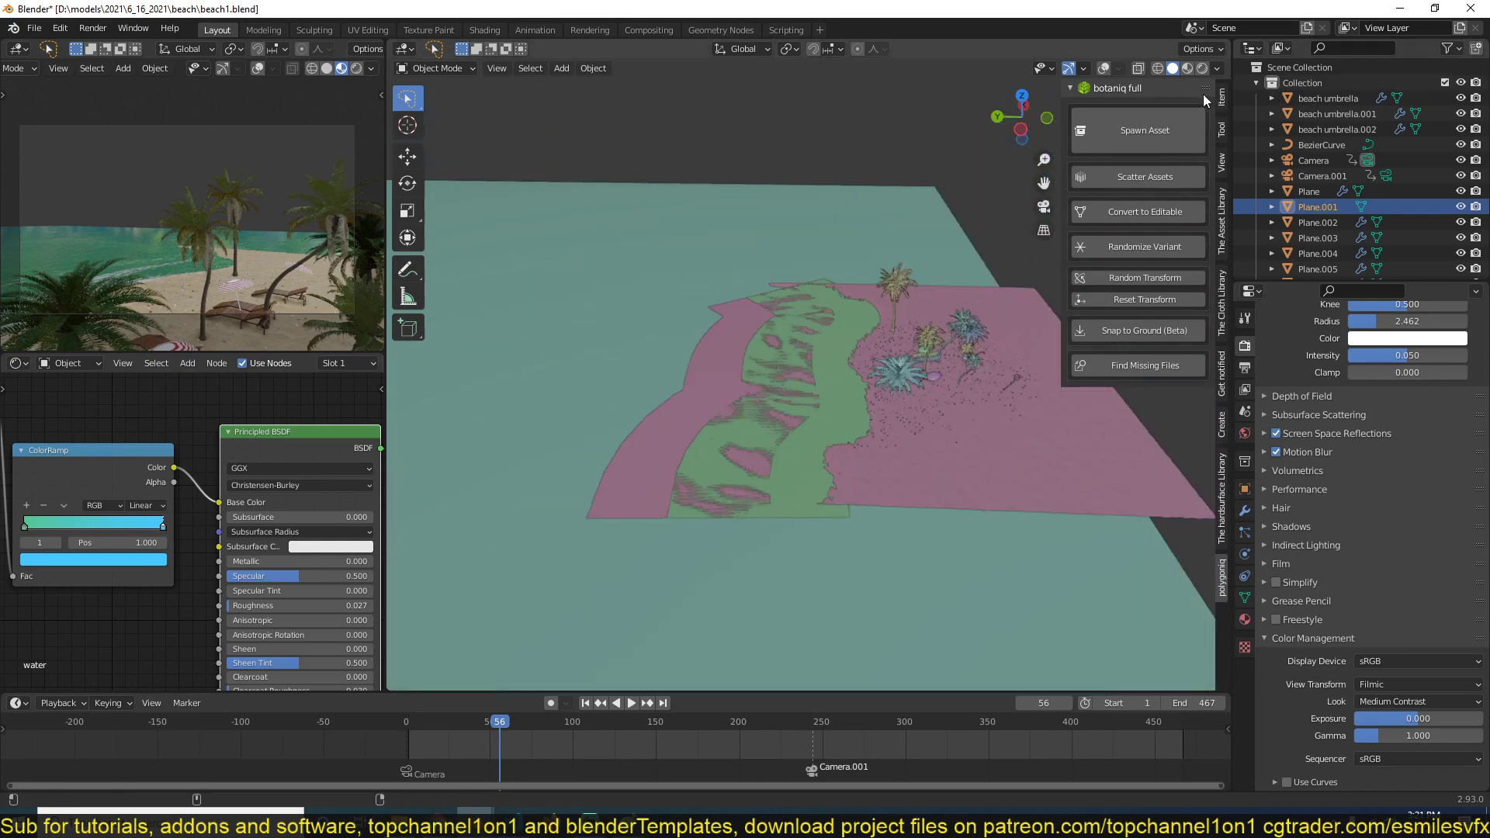
# Step: Compare the shoreline in Material Preview, return to Solid shading and select the wave plane along the shore
pyautogui.click(1187, 68)
pyautogui.scroll(6, 796, 423)
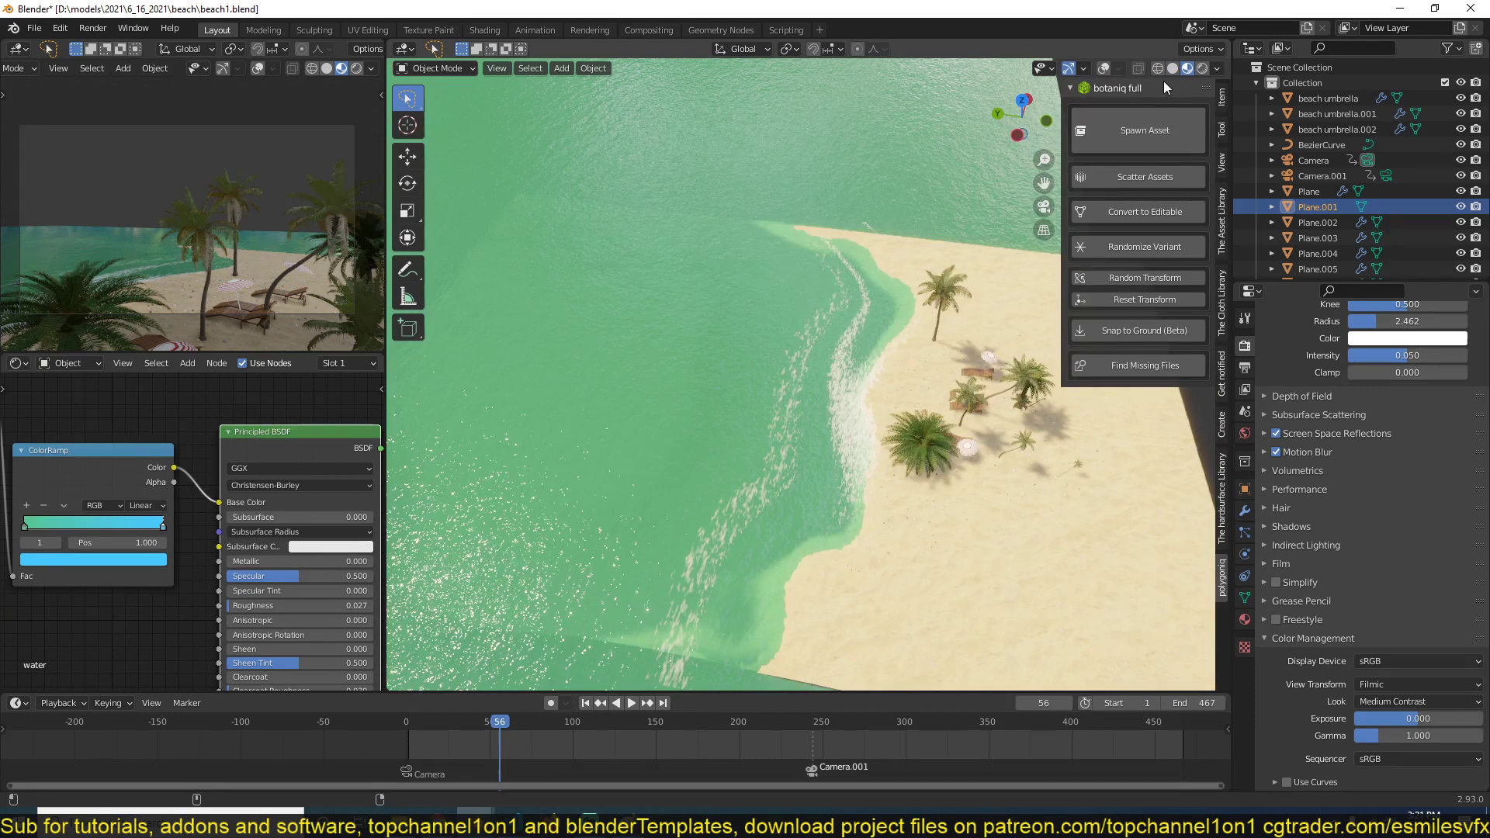
pyautogui.click(1173, 69)
pyautogui.click(836, 353)
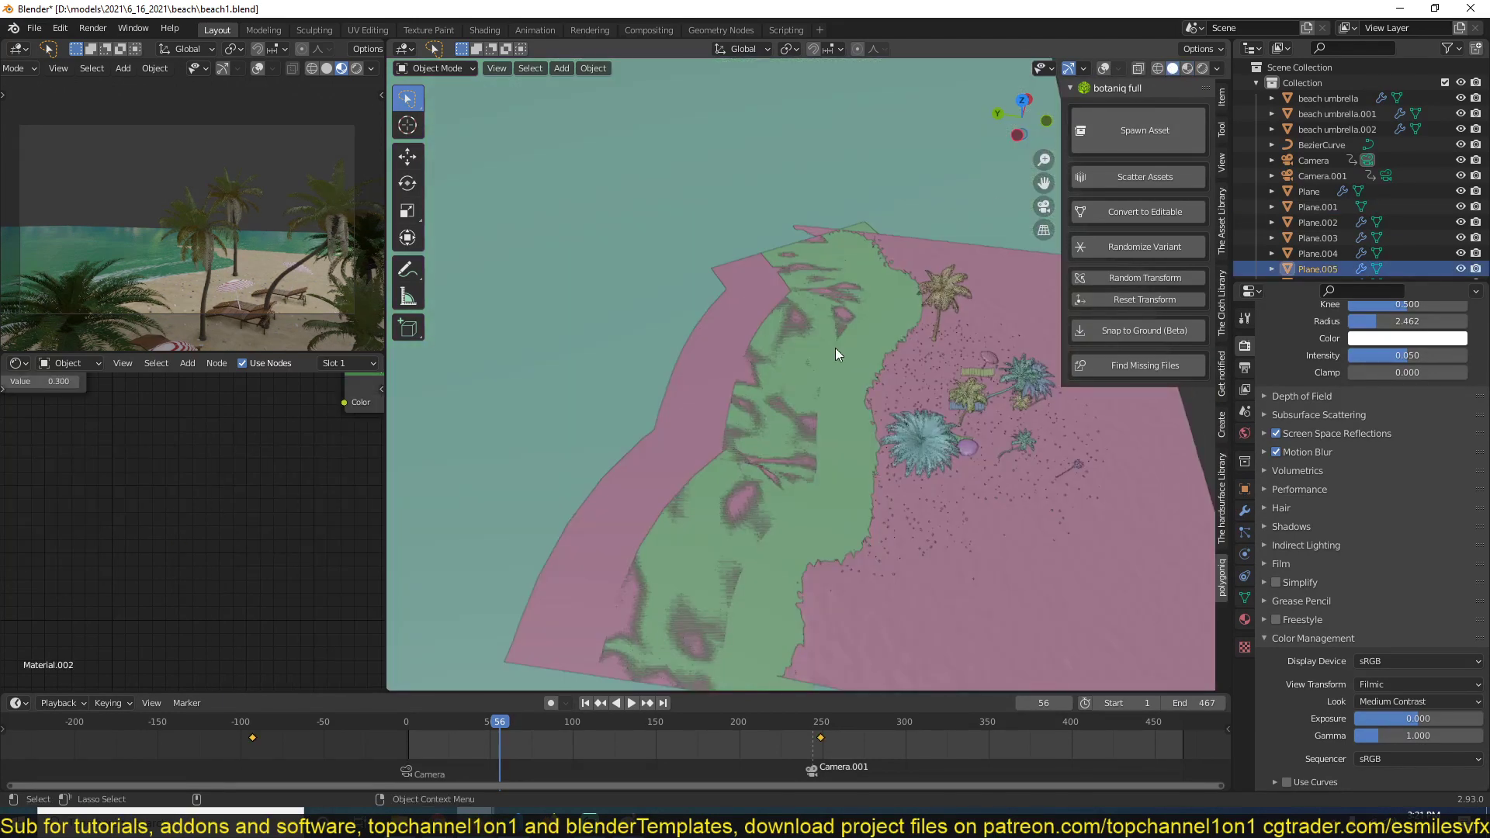
# Step: Isolate the selected wave plane in local view, show it in Material Preview and play its foam animation up close
pyautogui.press('KP_Divide')
pyautogui.click(1188, 69)
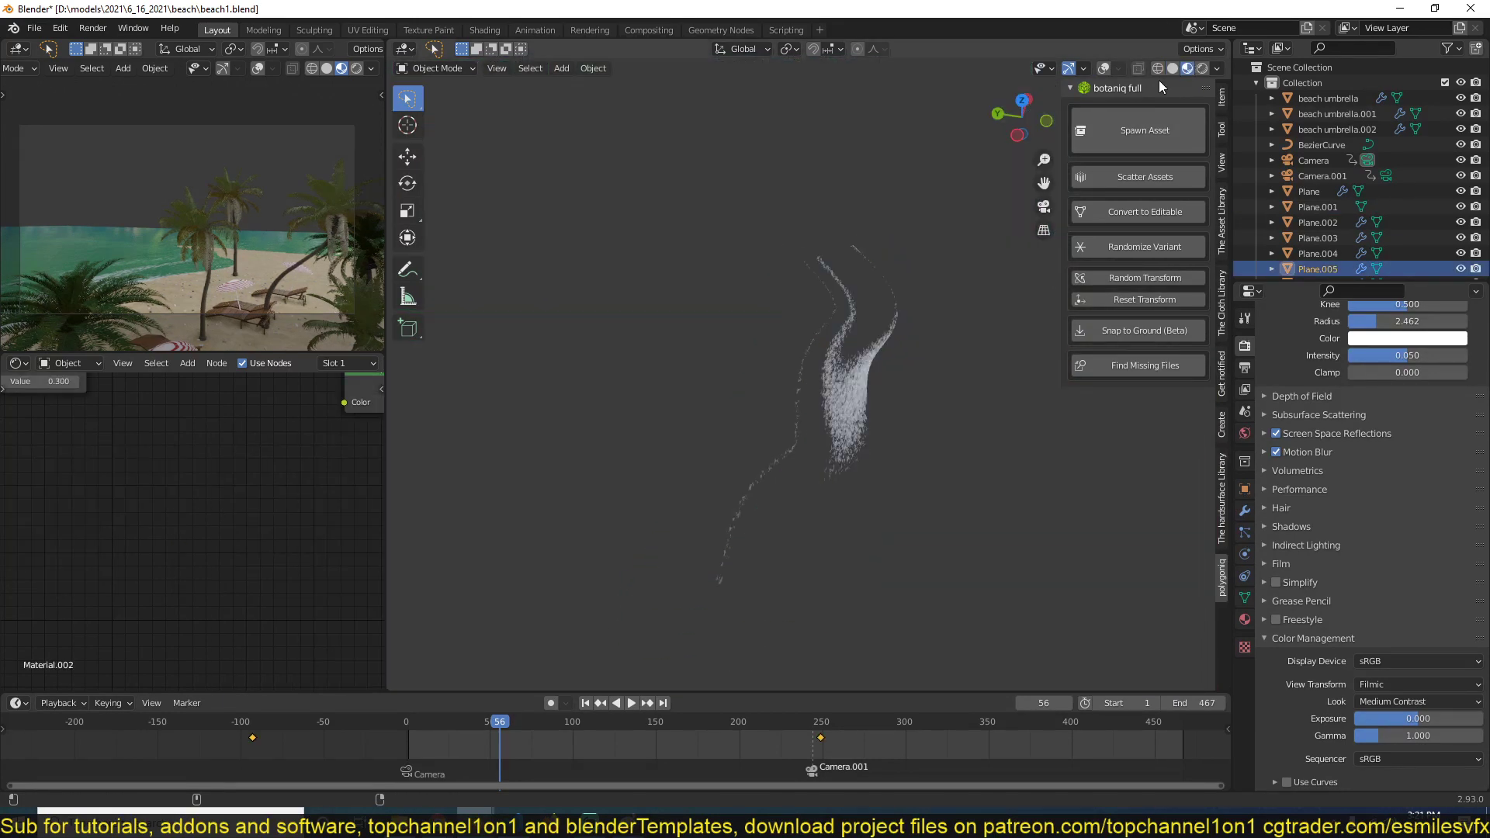
pyautogui.moveTo(868, 334); pyautogui.dragTo(815, 308, button='middle')
pyautogui.scroll(5, 815, 308)
pyautogui.press('space')
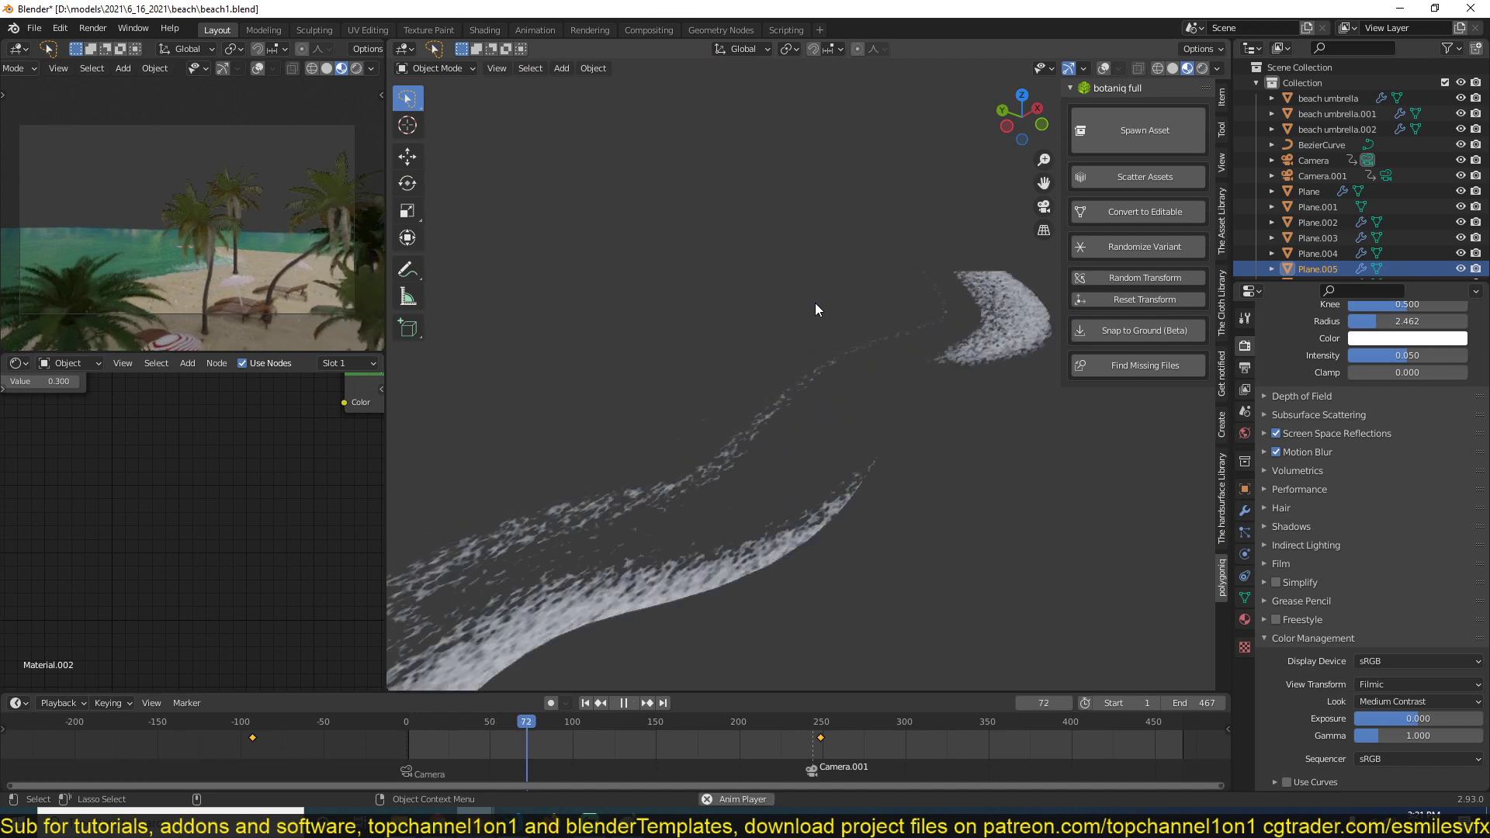
pyautogui.scroll(-8, 190, 505)
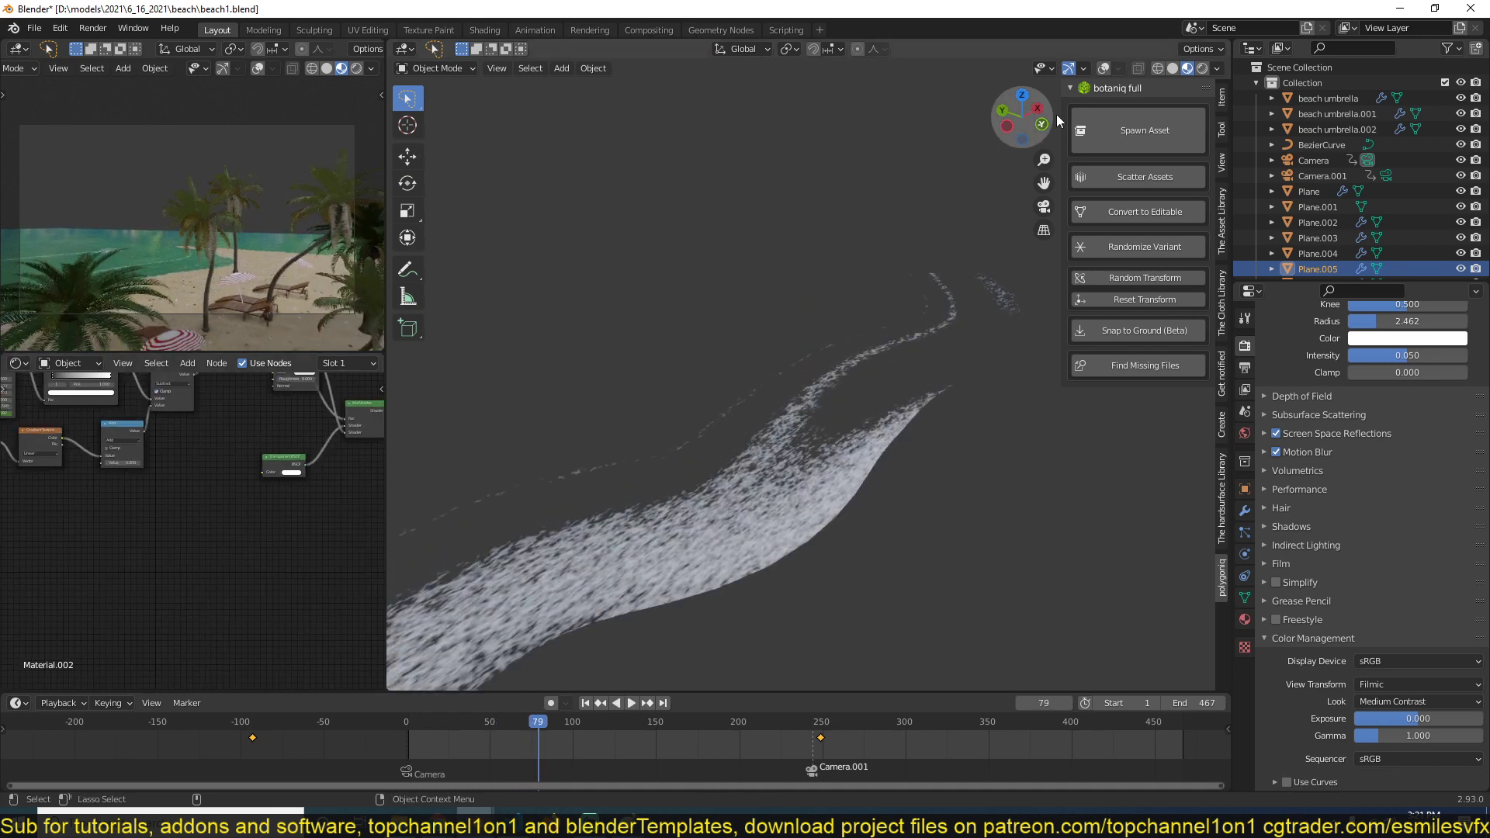
# Step: Show the viewport overlays, examine the wave plane's whole shader node tree and replay its foam animation
pyautogui.click(1104, 68)
pyautogui.scroll(-2, 187, 503)
pyautogui.scroll(-4, 188, 508)
pyautogui.press('a')
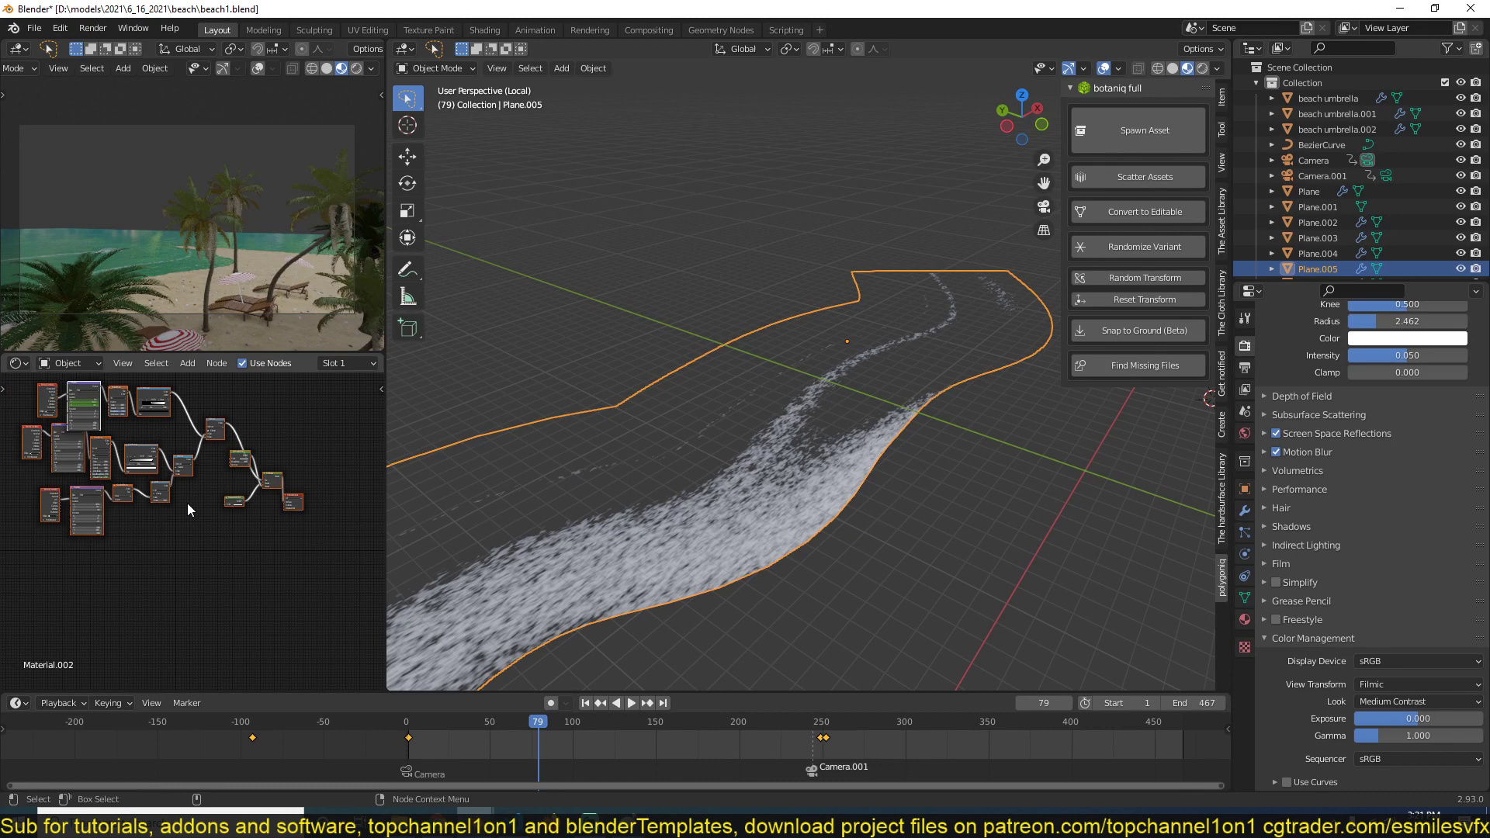
pyautogui.press('KP_Decimal')
pyautogui.scroll(3, 188, 508)
pyautogui.scroll(4, 107, 515)
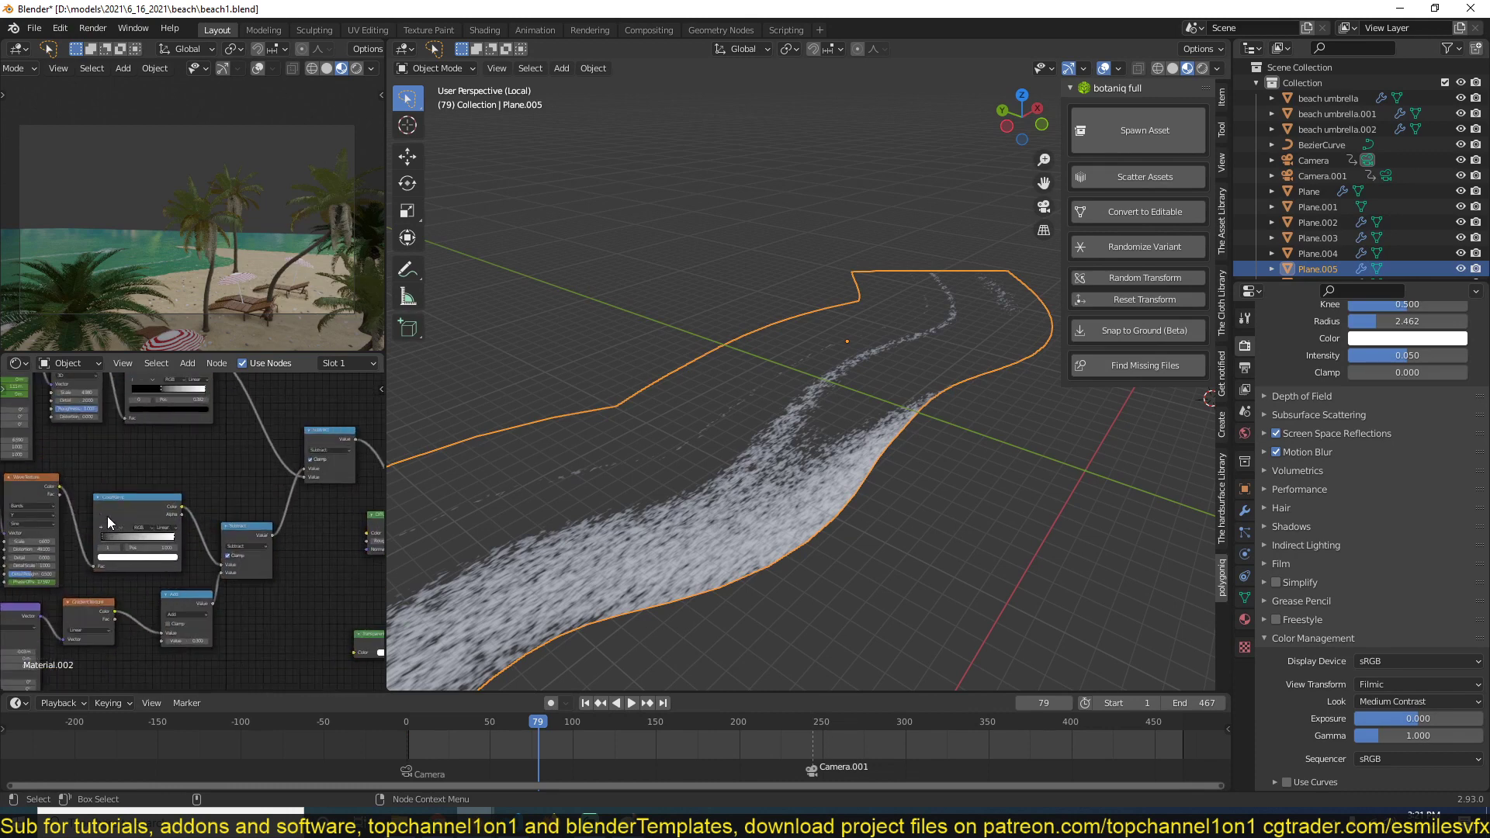
pyautogui.press('space')
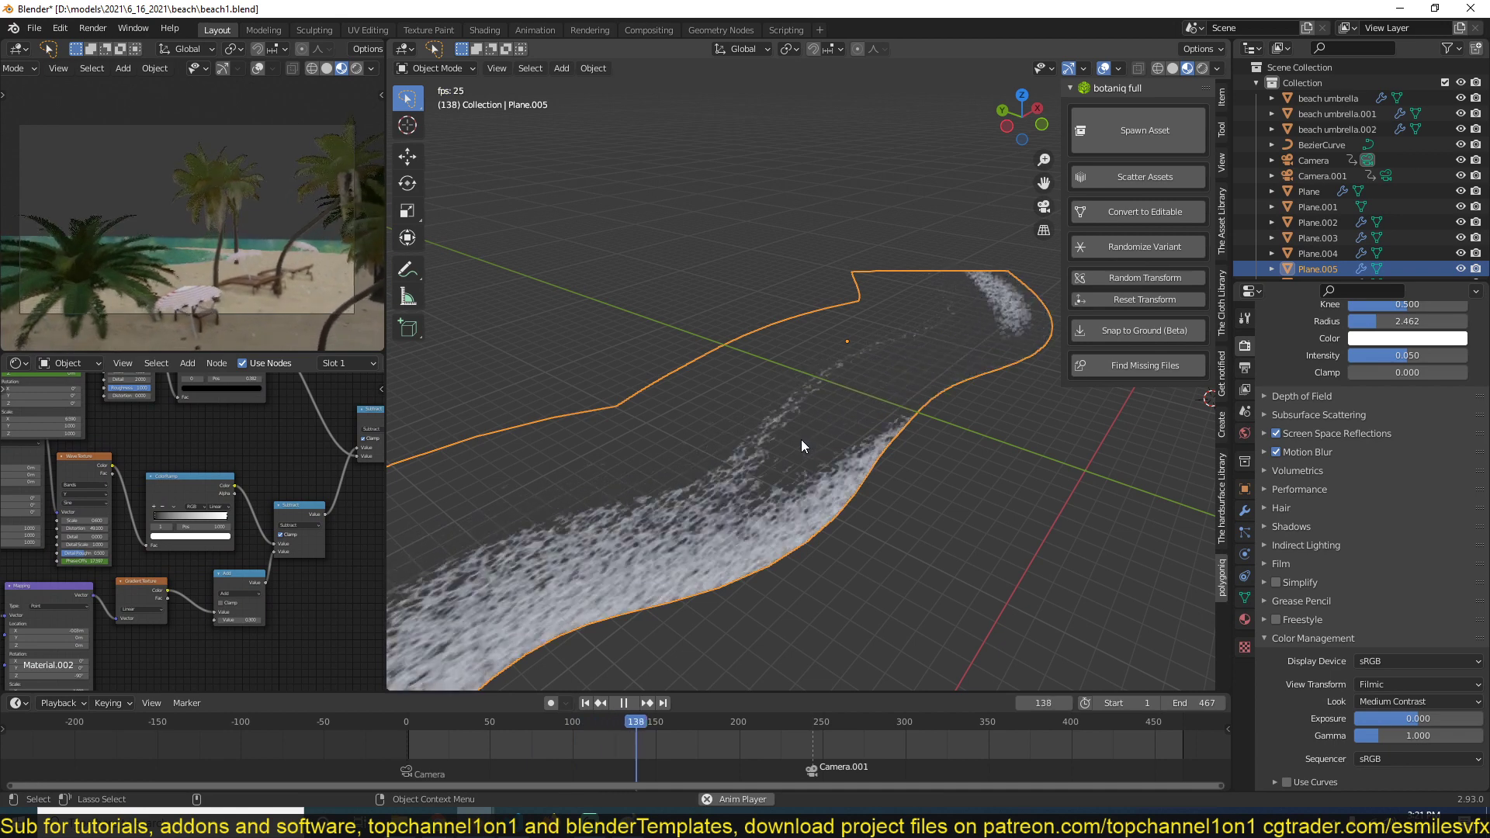
pyautogui.press('space')
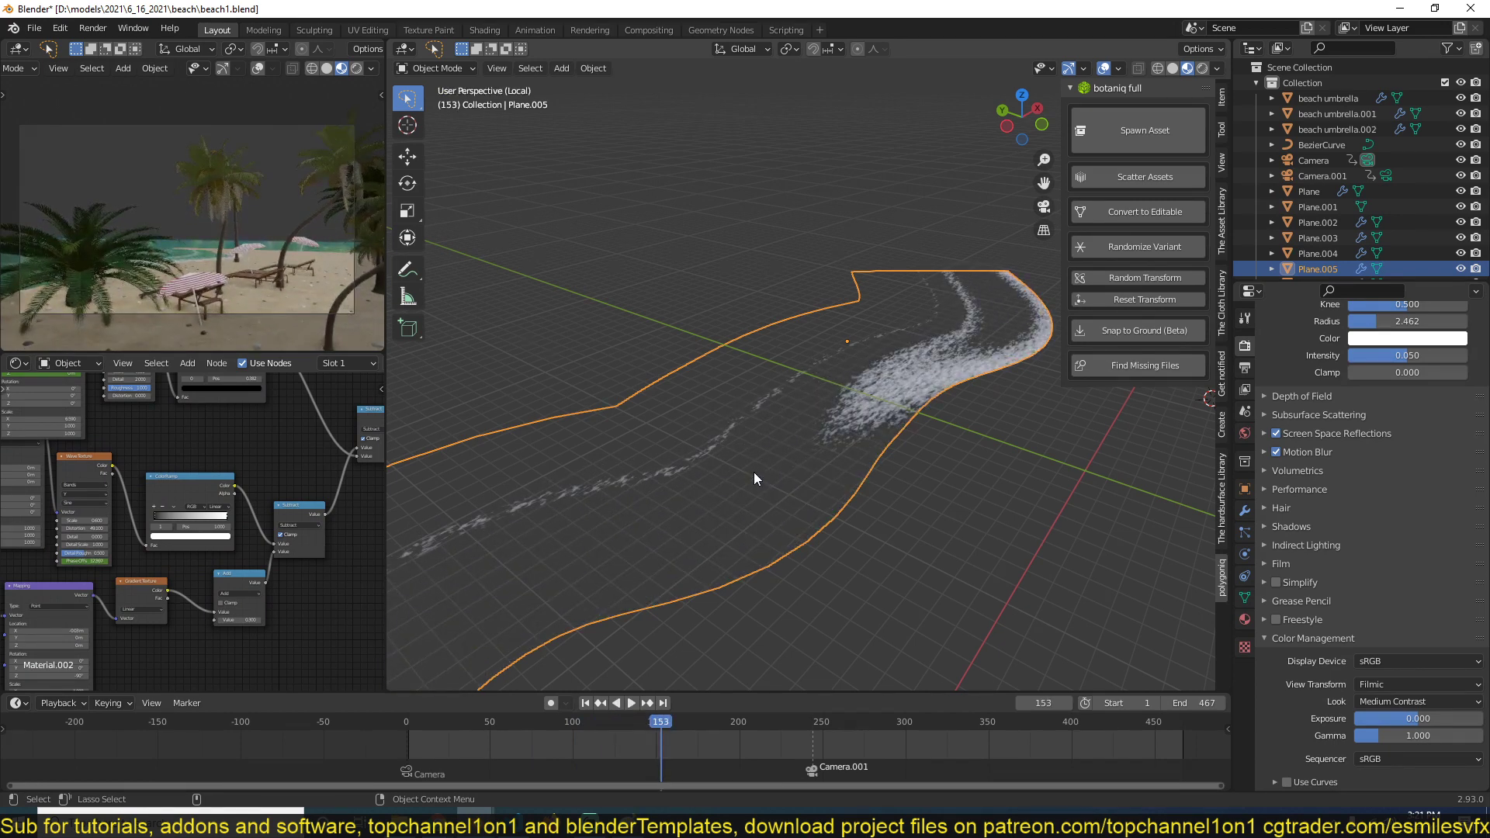
# Step: Leave local view, play the waves against the full beach, then deselect everything and look down on the shoreline
pyautogui.press('KP_Divide')
pyautogui.press('space')
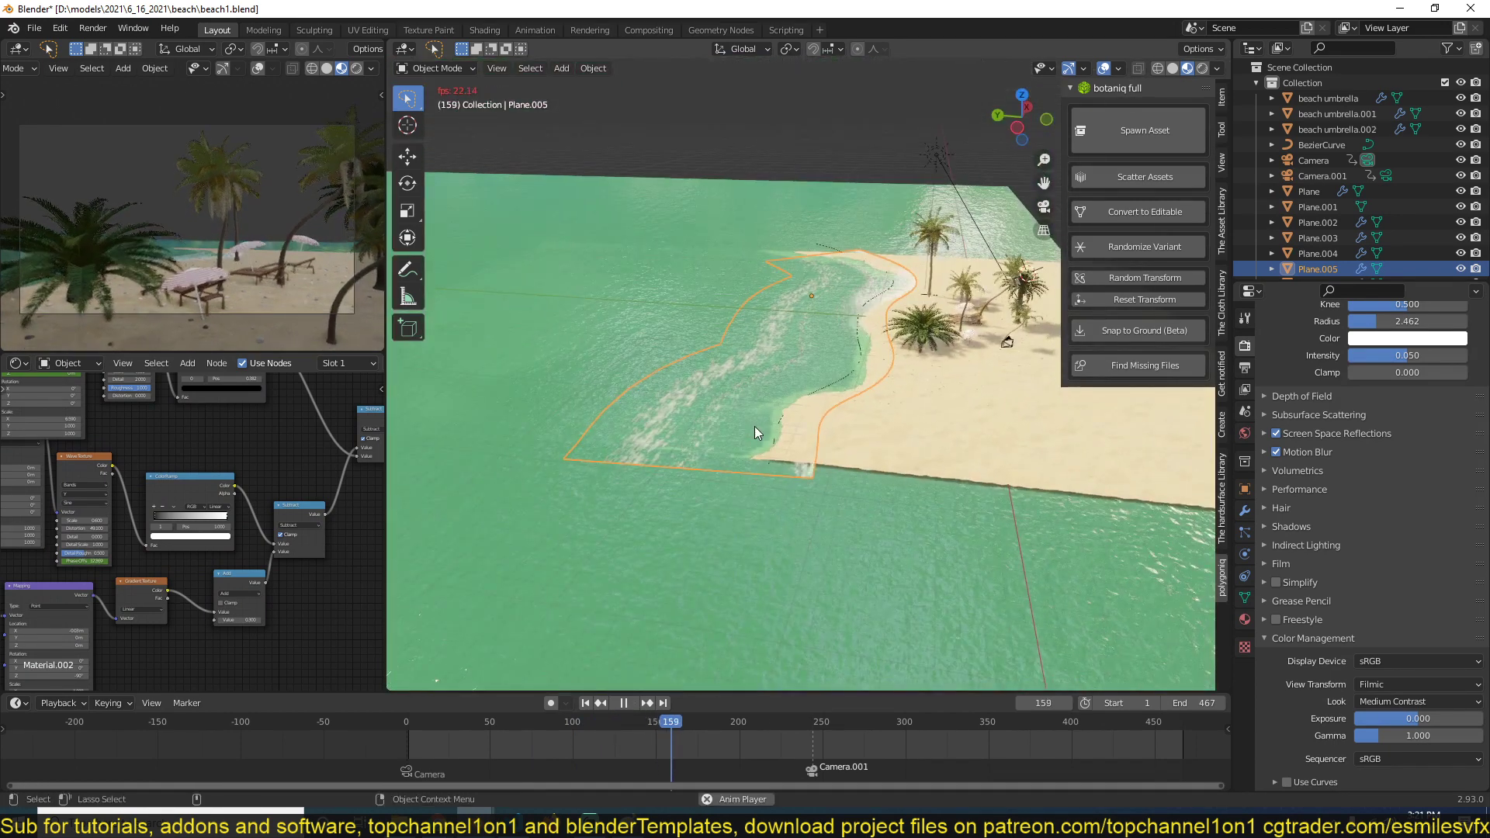
pyautogui.press('space')
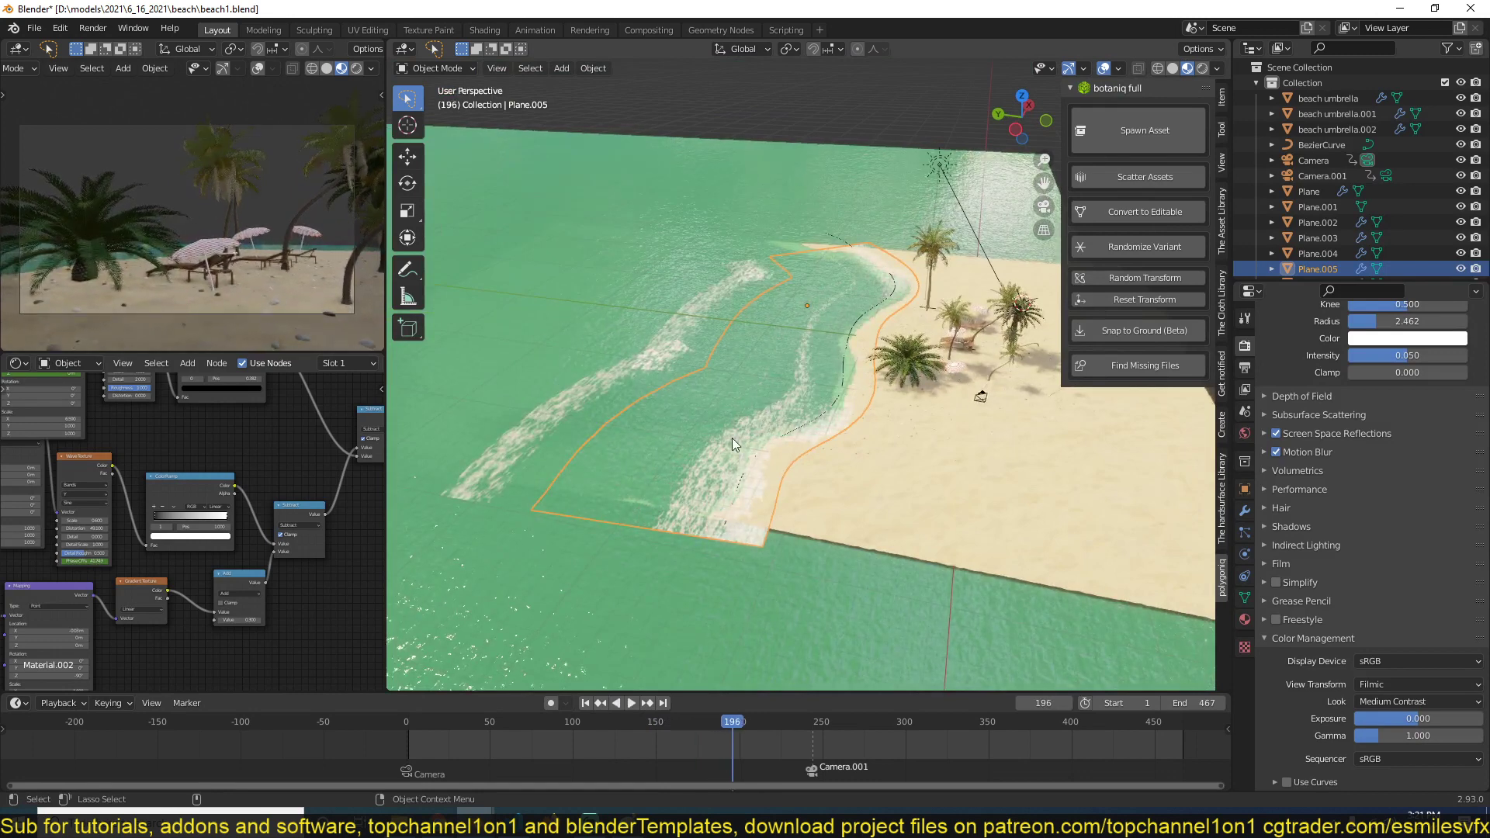
pyautogui.hotkey('alt', 'a')
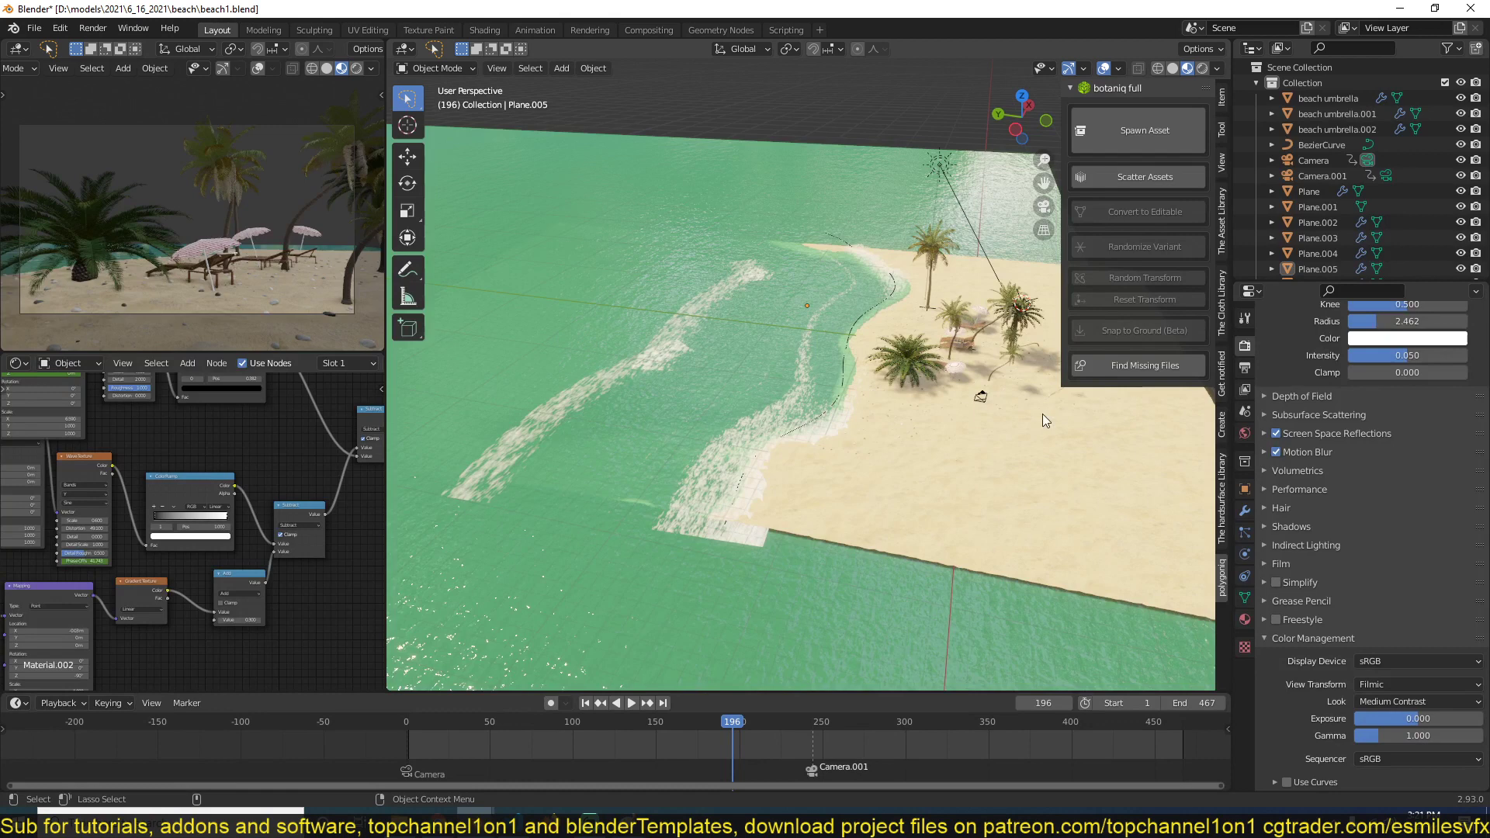
pyautogui.moveTo(869, 432); pyautogui.dragTo(651, 559, button='middle')
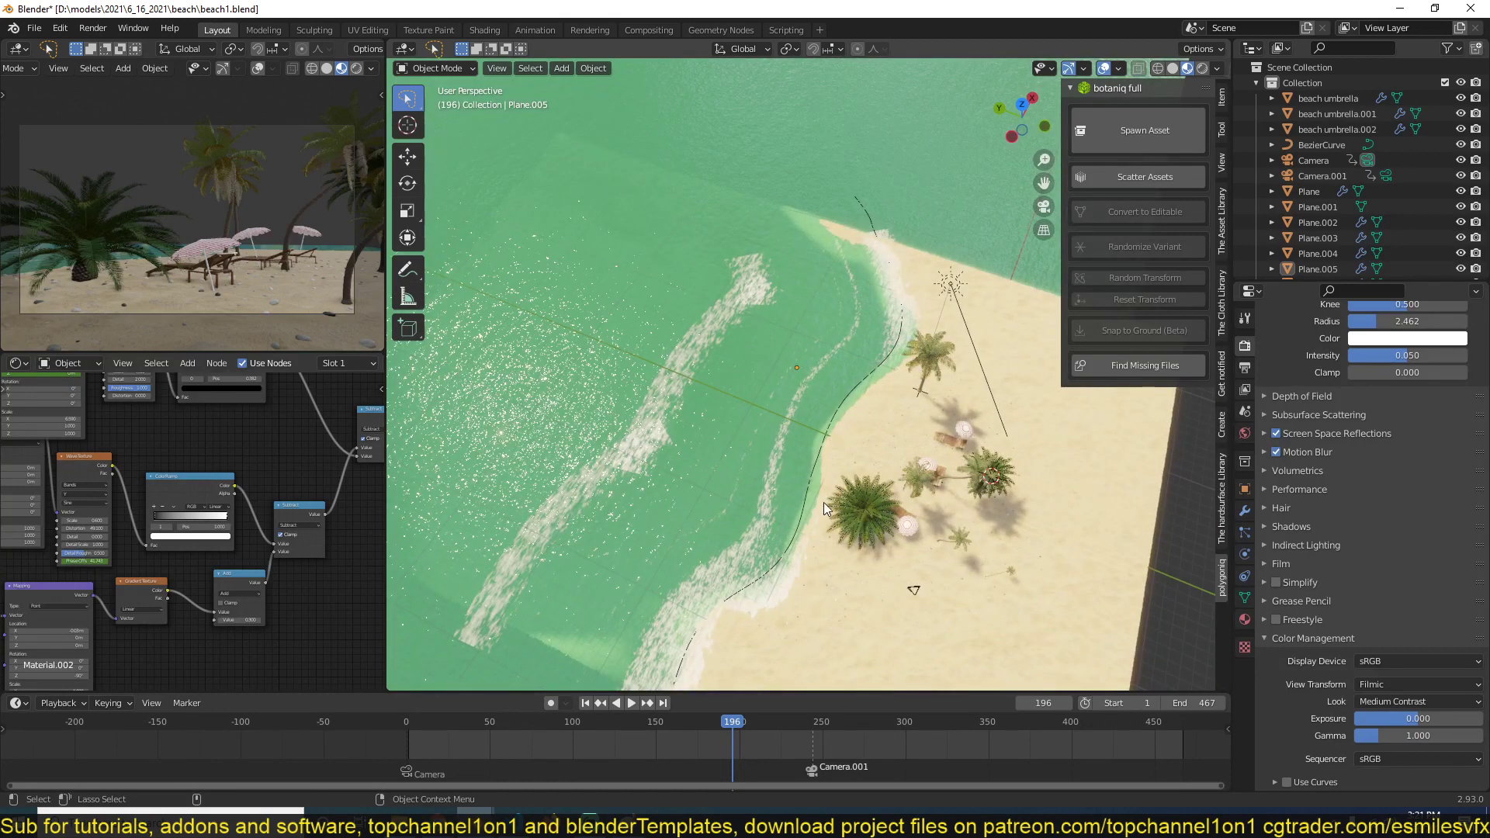
# Step: Select the curve running along the shoreline from the top view and show the scene in Solid shading
pyautogui.press('KP_7')
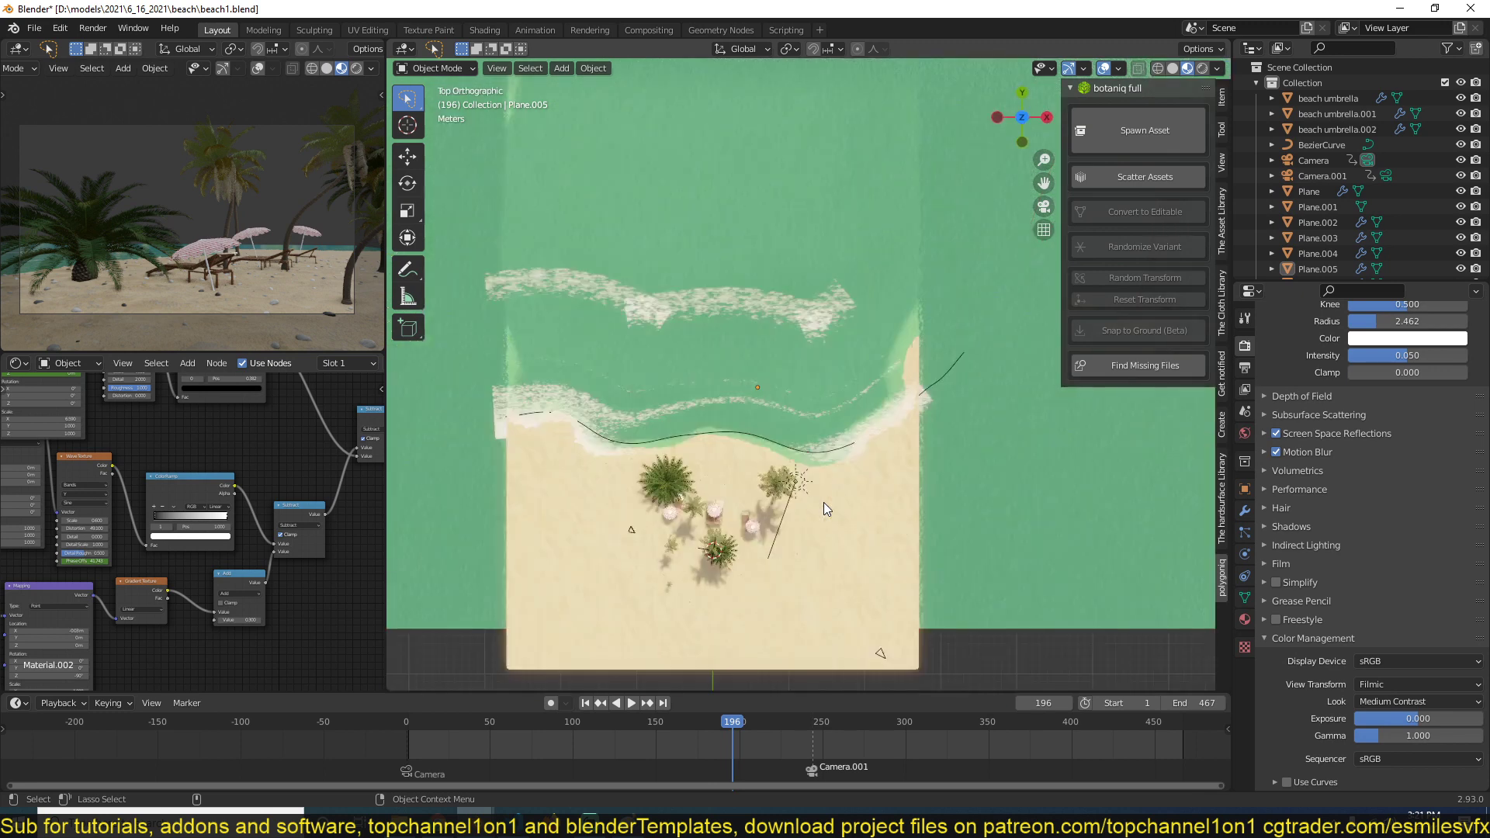
pyautogui.click(543, 413)
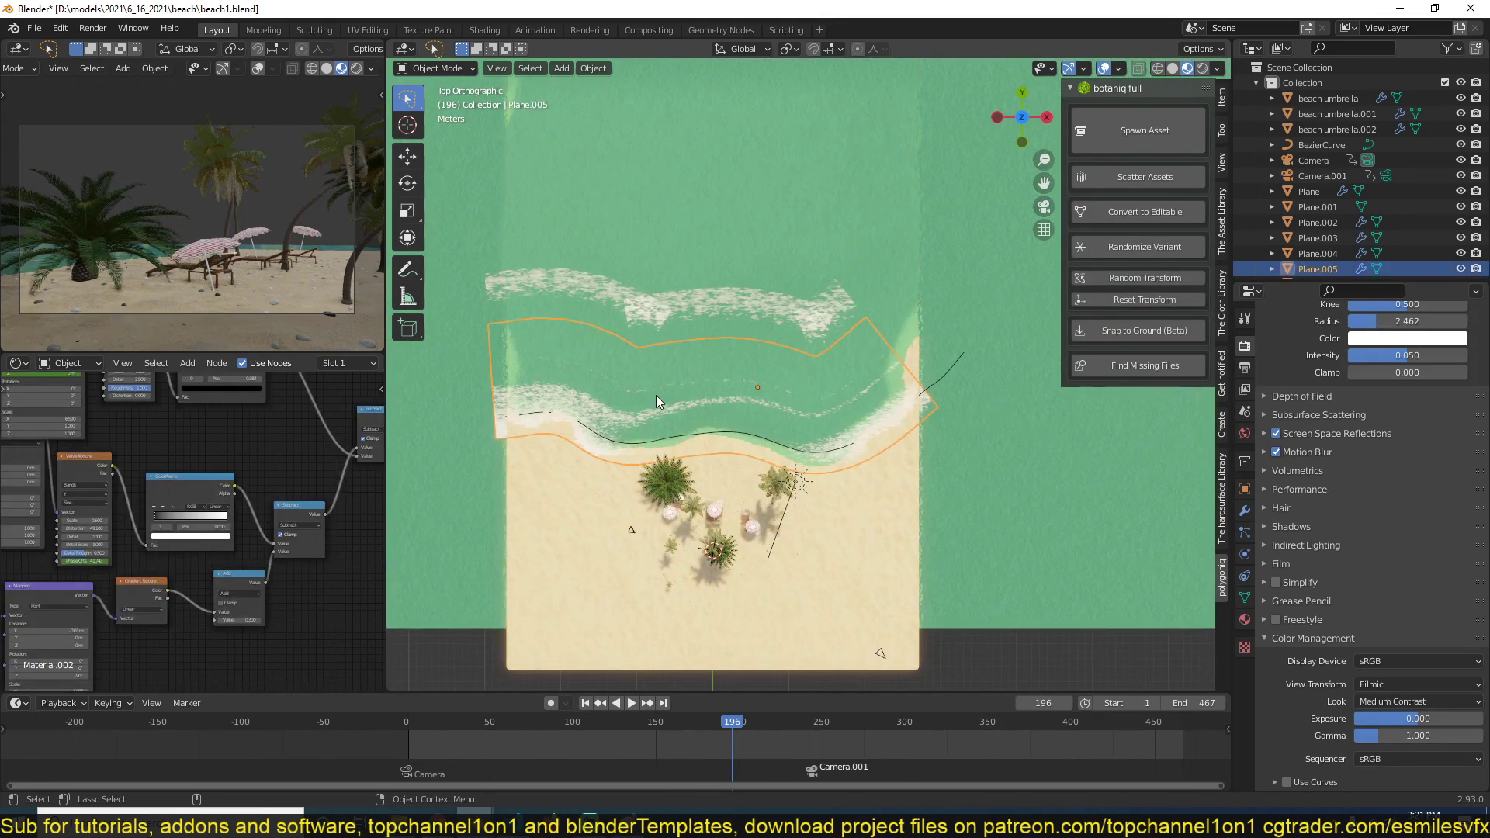
pyautogui.click(948, 374)
pyautogui.press('z')
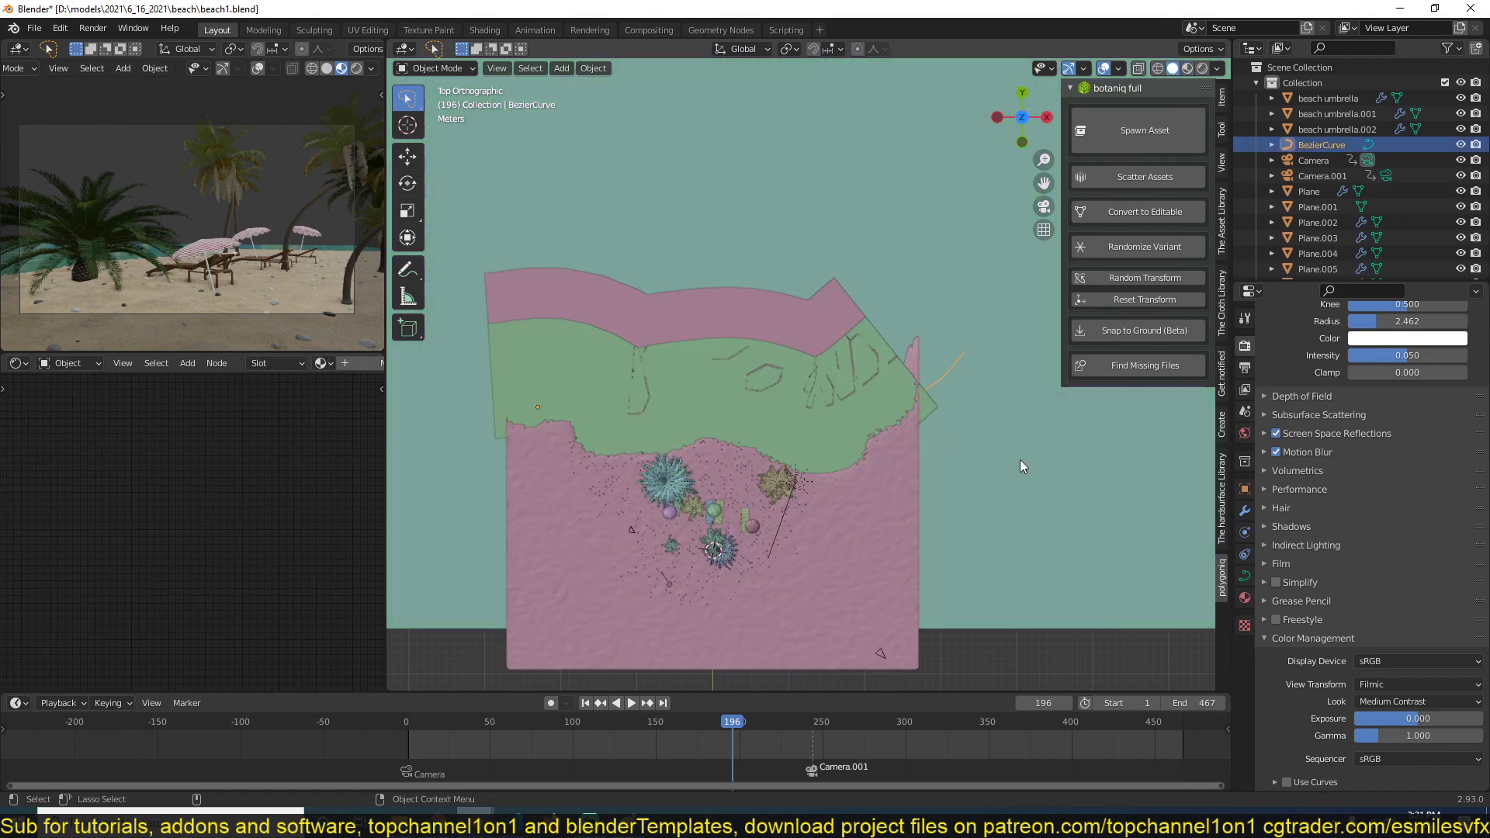
# Step: Try moving a control point of the shoreline curve in top view to show how the wave planes follow it
pyautogui.moveTo(1019, 459); pyautogui.dragTo(859, 377, button='middle')
pyautogui.press('Tab')
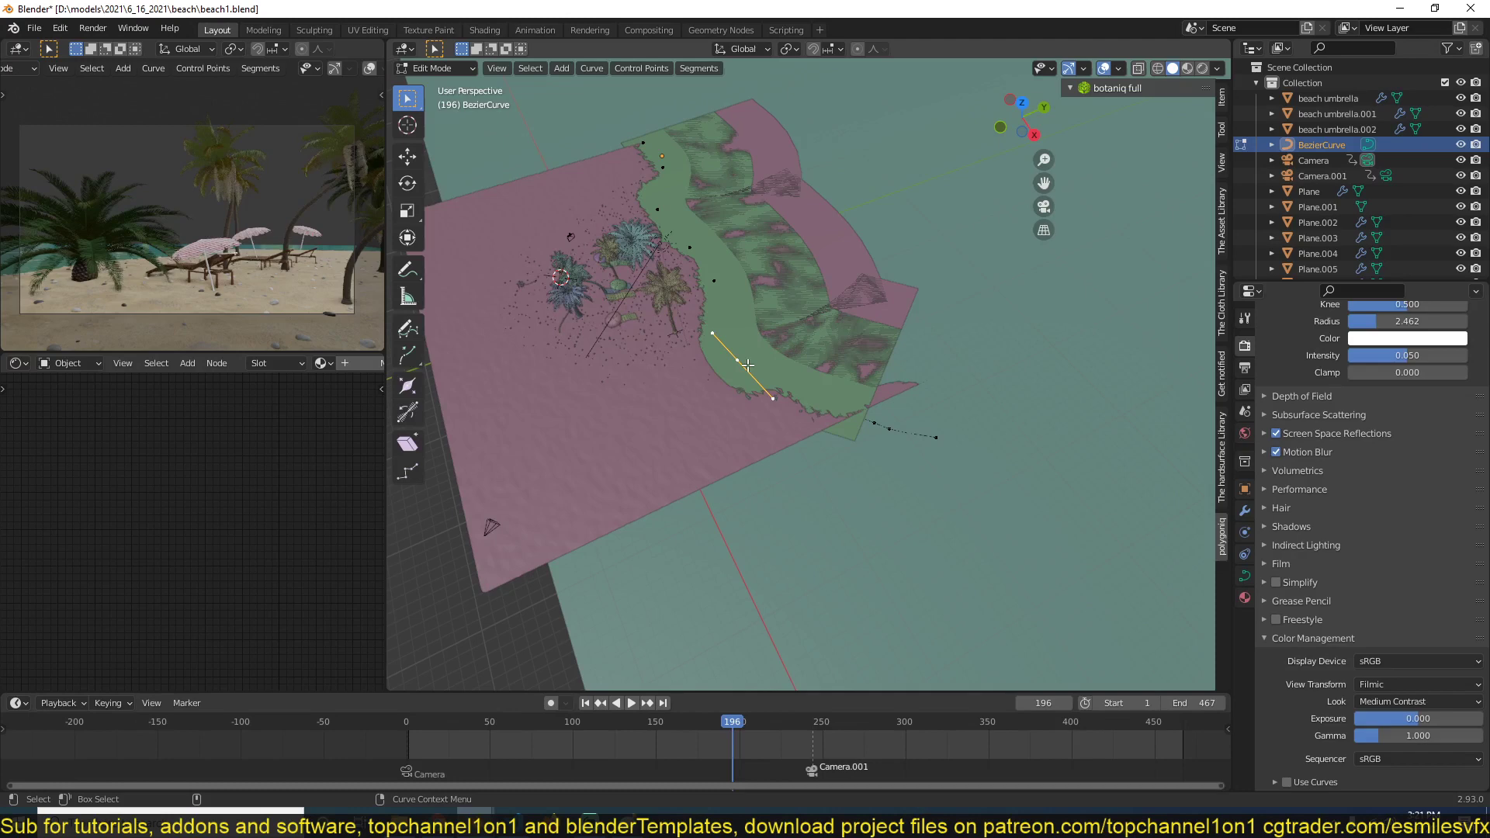
pyautogui.press('KP_7')
pyautogui.press('g')
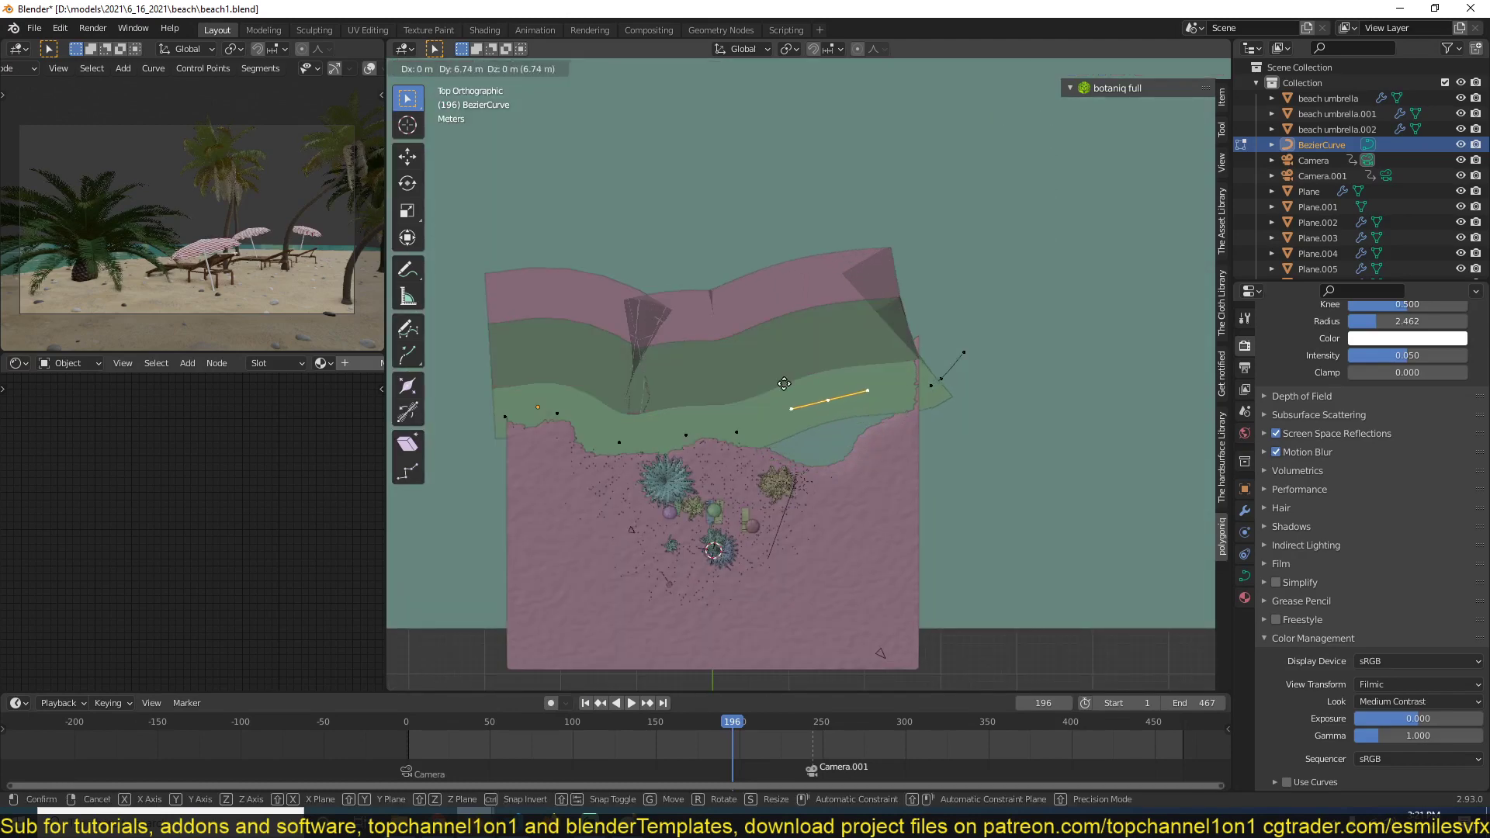
pyautogui.click(785, 437)
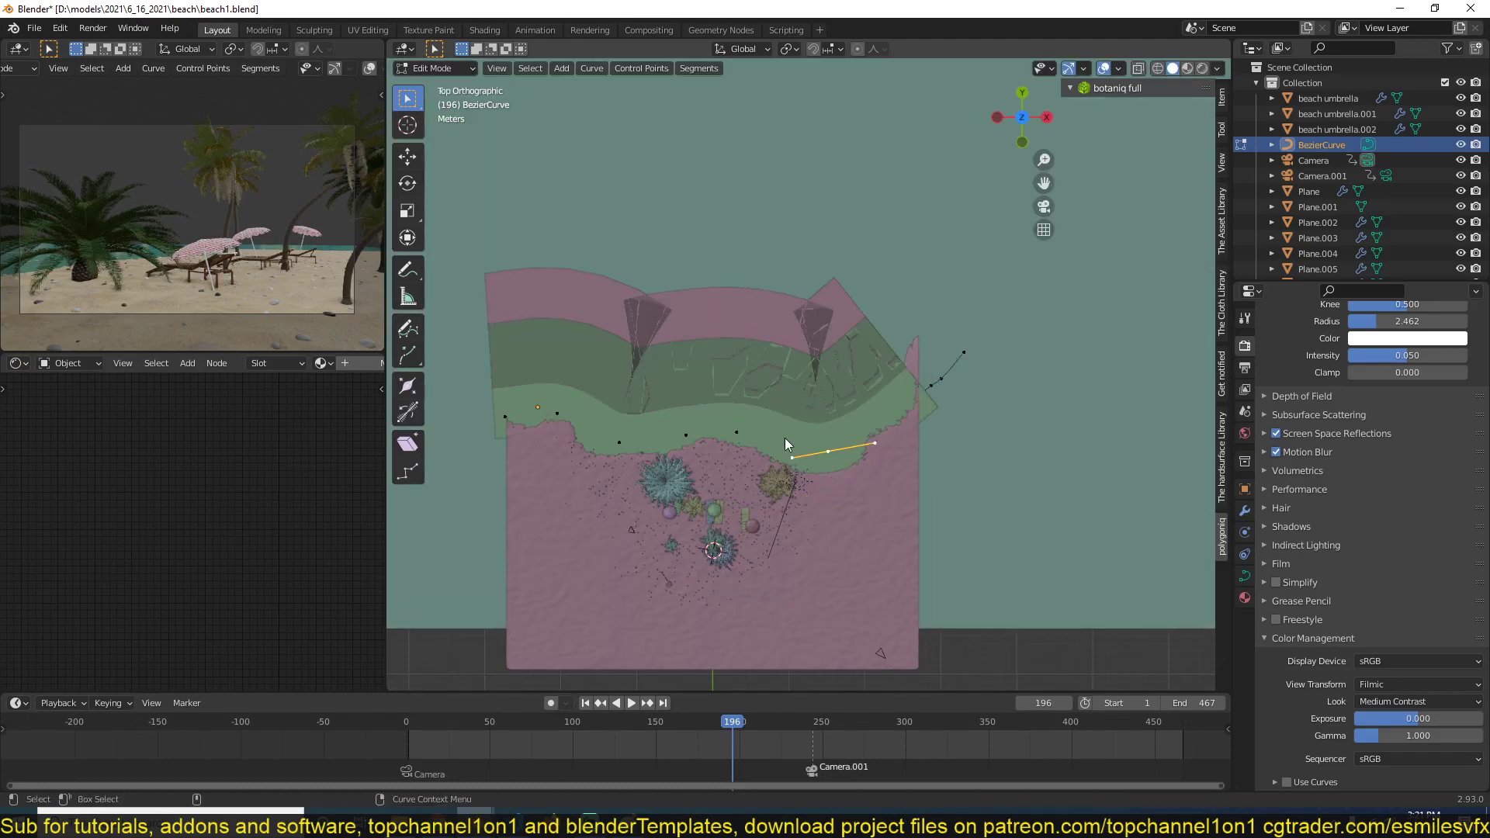
# Step: Try moving the same shoreline curve point in Material Preview, close to the foam, then leave Edit Mode
pyautogui.press('Tab')
pyautogui.moveTo(821, 439); pyautogui.dragTo(739, 365, button='middle')
pyautogui.scroll(4, 739, 365)
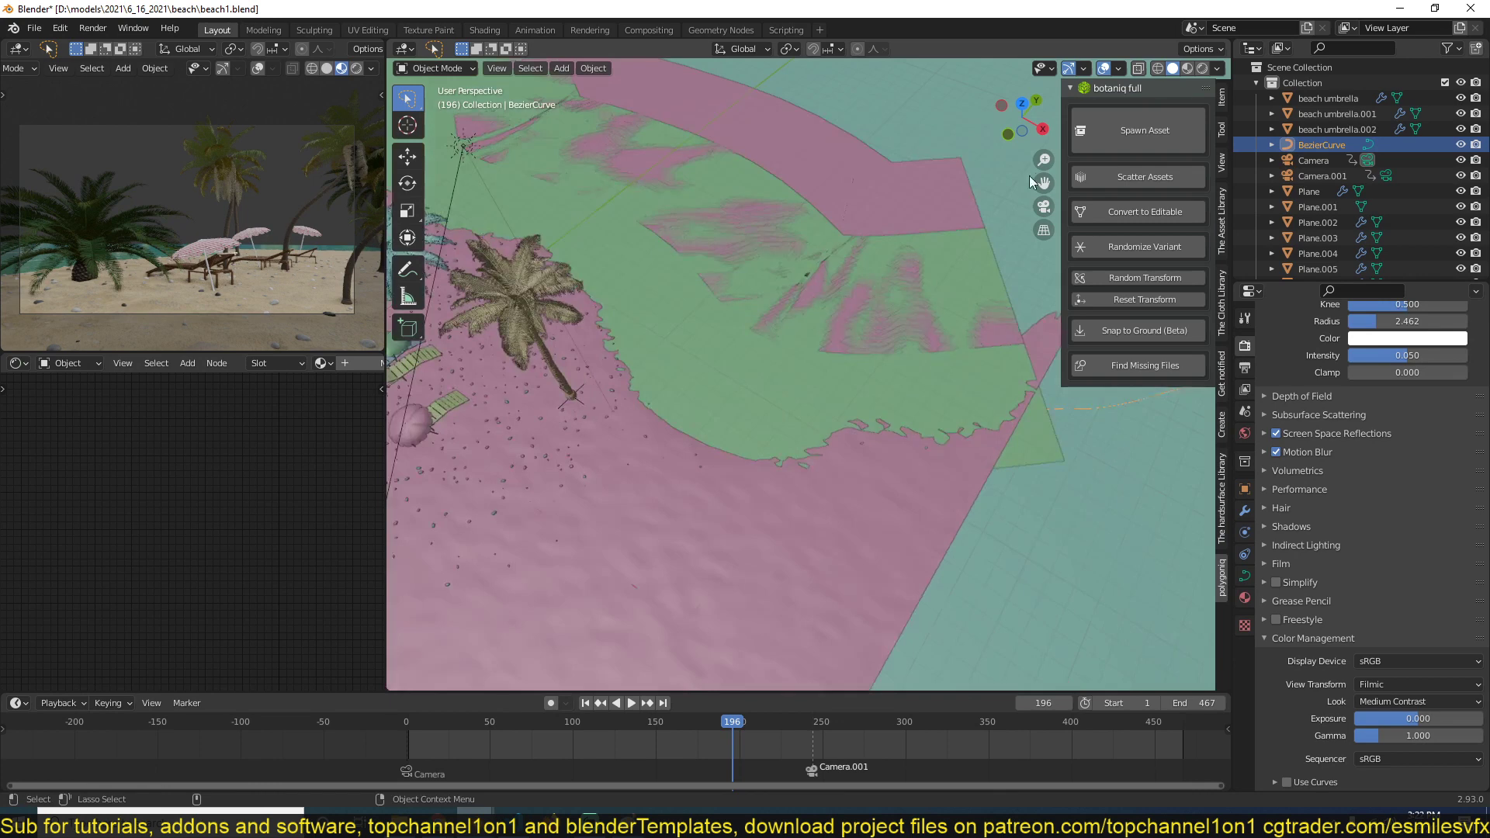
pyautogui.click(1187, 68)
pyautogui.press('Tab')
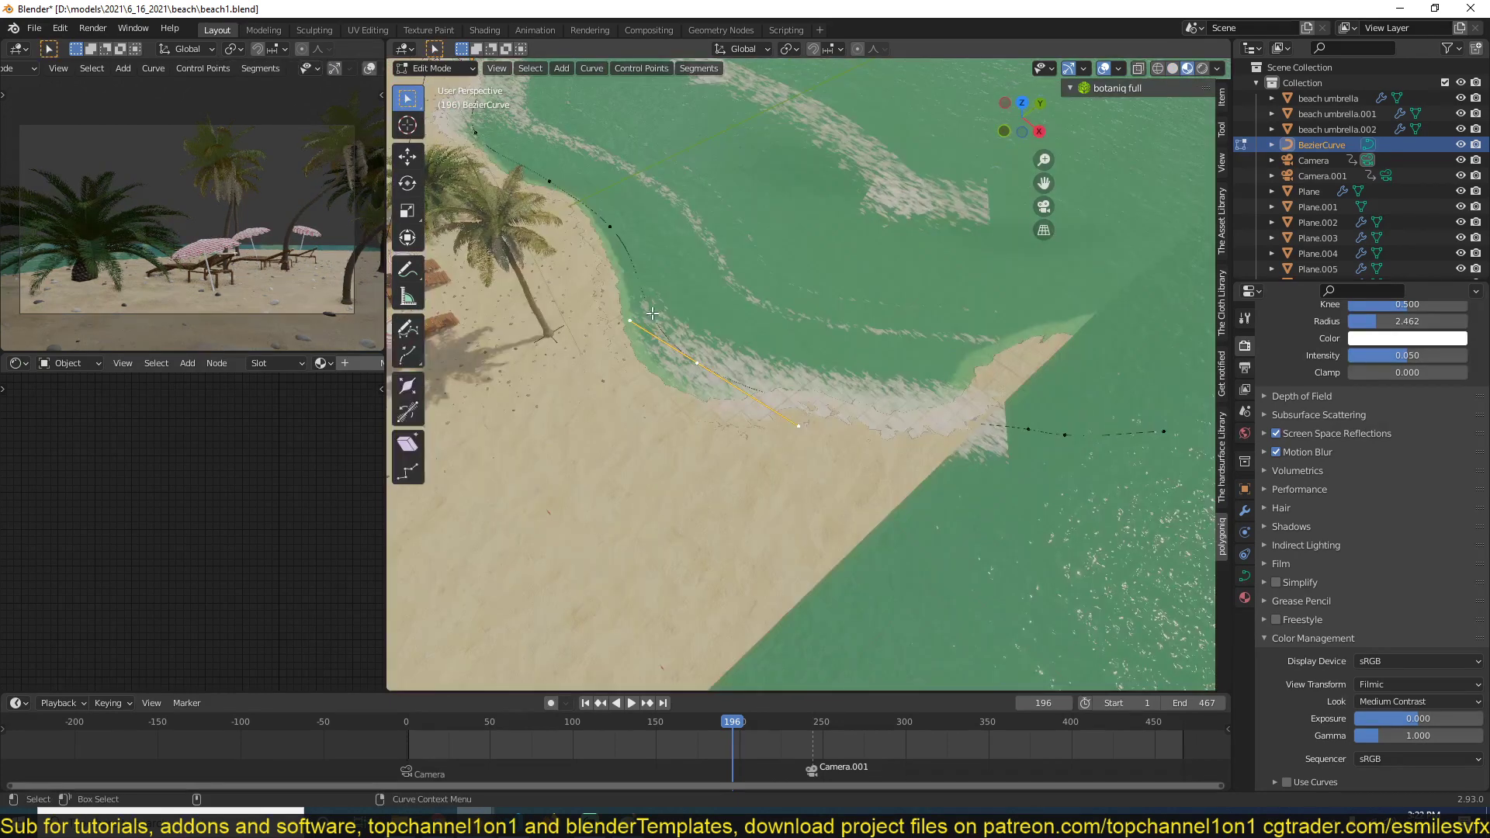
pyautogui.keyDown('shift'); pyautogui.moveTo(712, 383); pyautogui.dragTo(632, 544, button='middle'); pyautogui.keyUp('shift')
pyautogui.press('g')
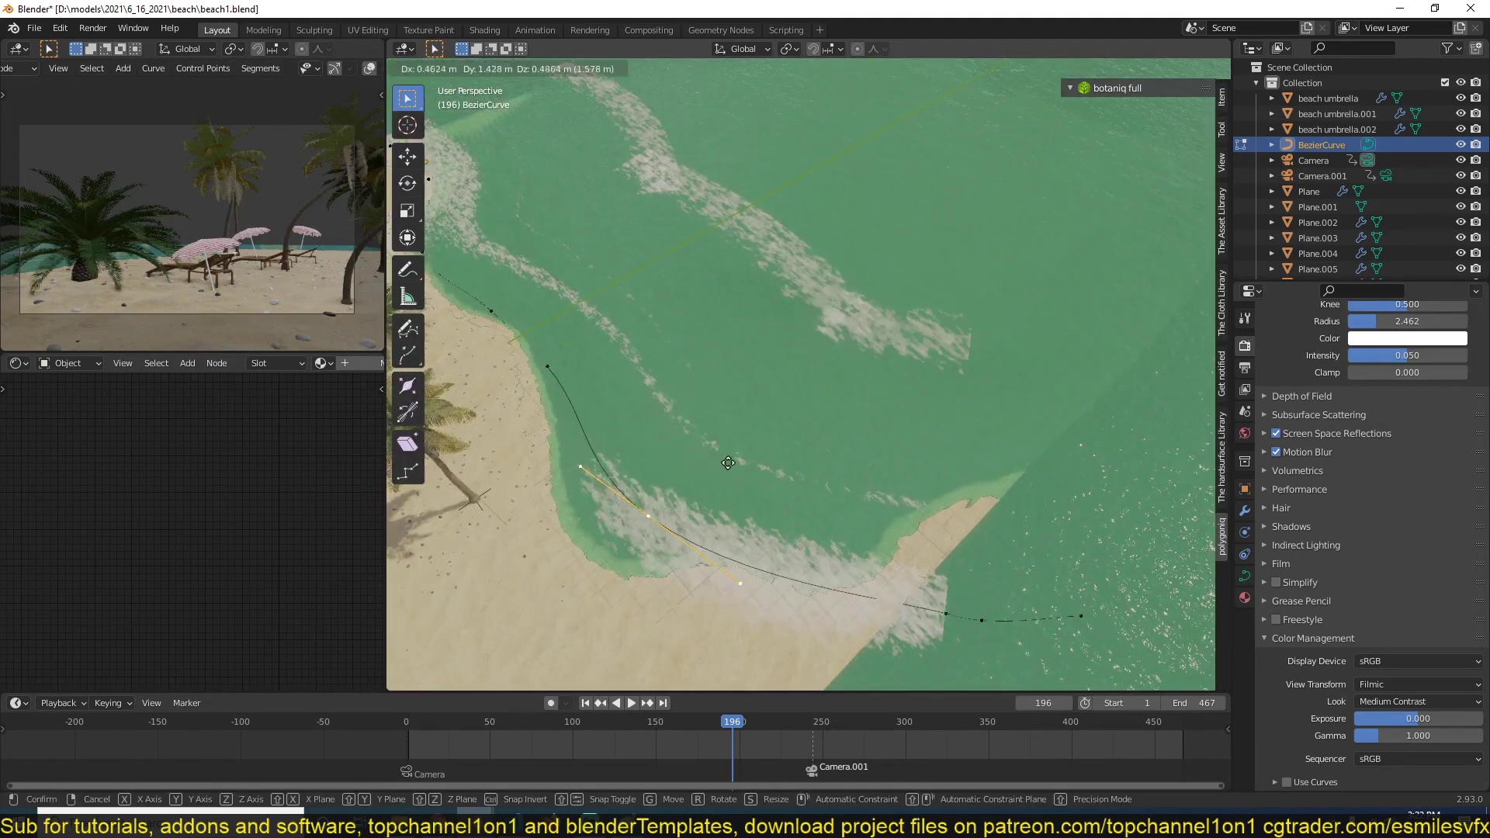
pyautogui.click(619, 513)
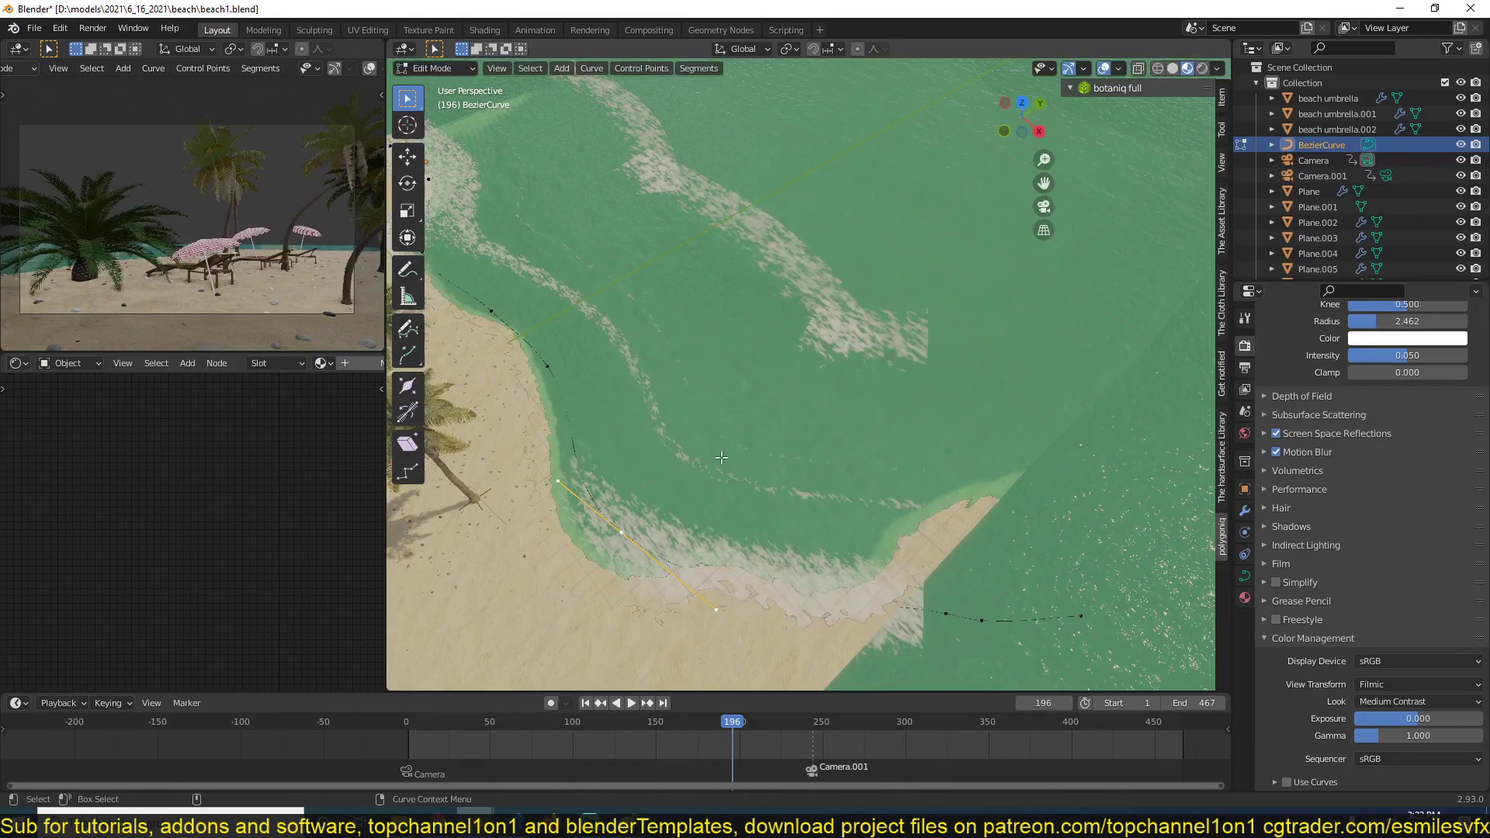
pyautogui.press('Tab')
# Step: Deselect the curve and examine the beach in Solid shading, from the whole shore to the loungers and palms
pyautogui.scroll(-2, 698, 425)
pyautogui.moveTo(692, 427)
pyautogui.mouseDown(button='middle')
pyautogui.moveTo(889, 431)
pyautogui.moveTo(871, 389)
pyautogui.moveTo(902, 390)
pyautogui.mouseUp(button='middle')
pyautogui.hotkey('alt', 'a')
pyautogui.press('z')
pyautogui.click(1075, 415)
pyautogui.moveTo(1009, 458); pyautogui.dragTo(905, 411, button='middle')
pyautogui.scroll(3, 906, 411)
pyautogui.scroll(-3, 905, 411)
pyautogui.moveTo(761, 411)
pyautogui.mouseDown(button='middle')
pyautogui.moveTo(799, 410)
pyautogui.moveTo(785, 418)
pyautogui.mouseUp(button='middle')
pyautogui.scroll(6, 799, 410)
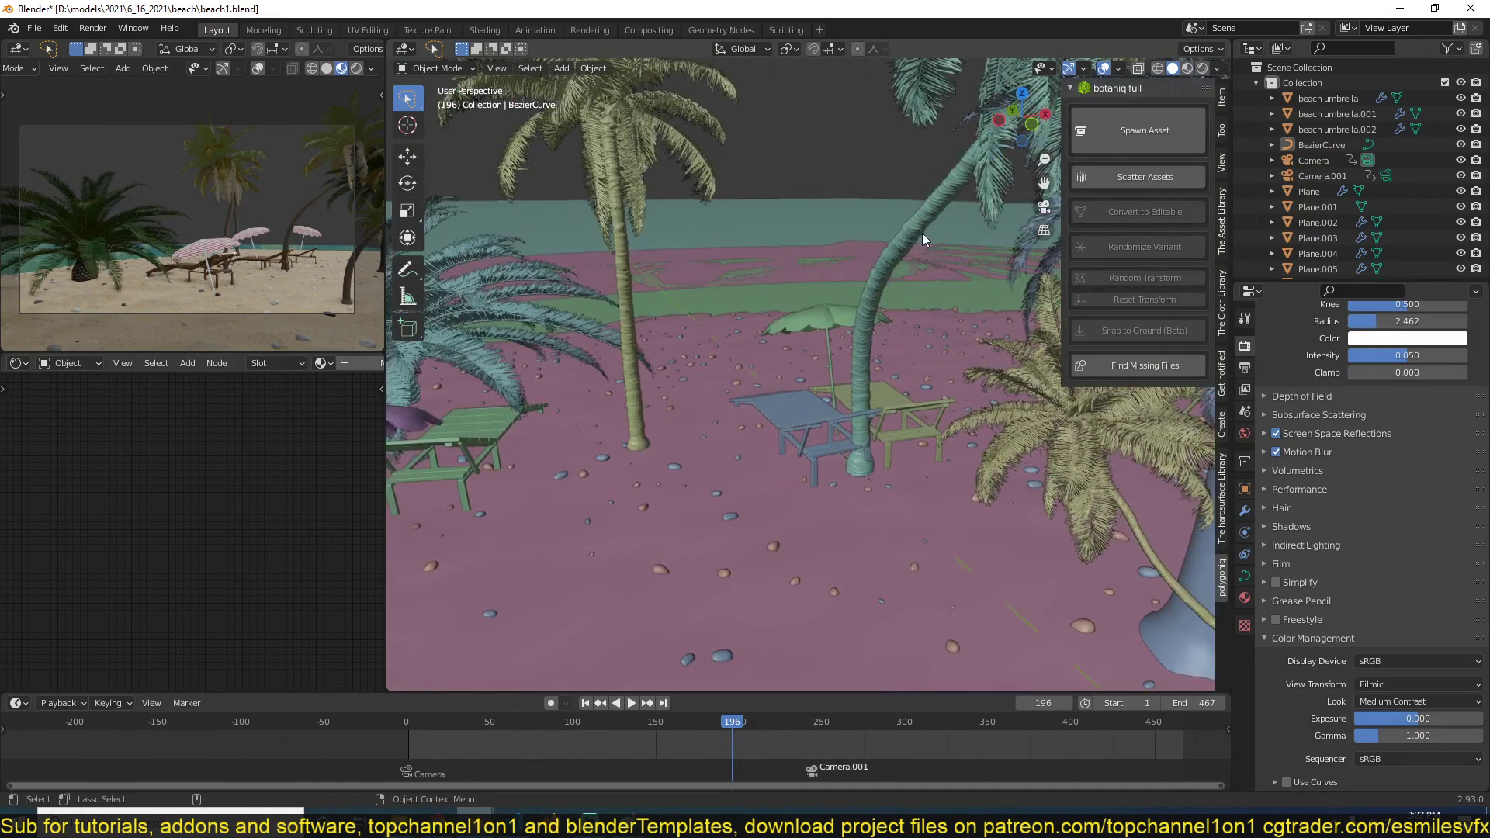
# Step: Switch to Material Preview, select the sand object and inspect the stones scattered over it at ground level
pyautogui.click(1185, 70)
pyautogui.click(849, 583)
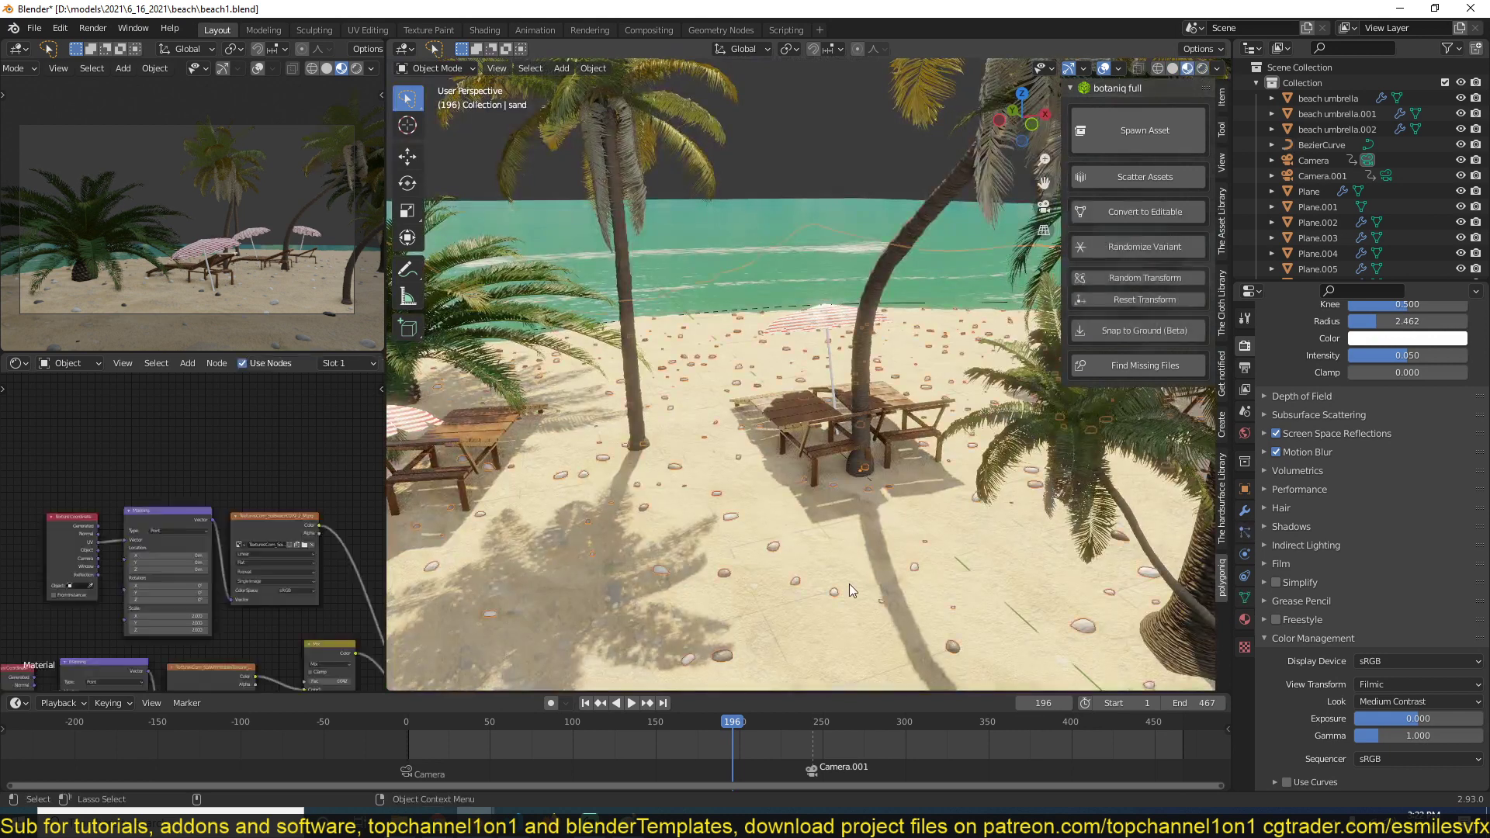
pyautogui.moveTo(849, 583); pyautogui.dragTo(849, 540, button='middle')
pyautogui.scroll(3, 850, 537)
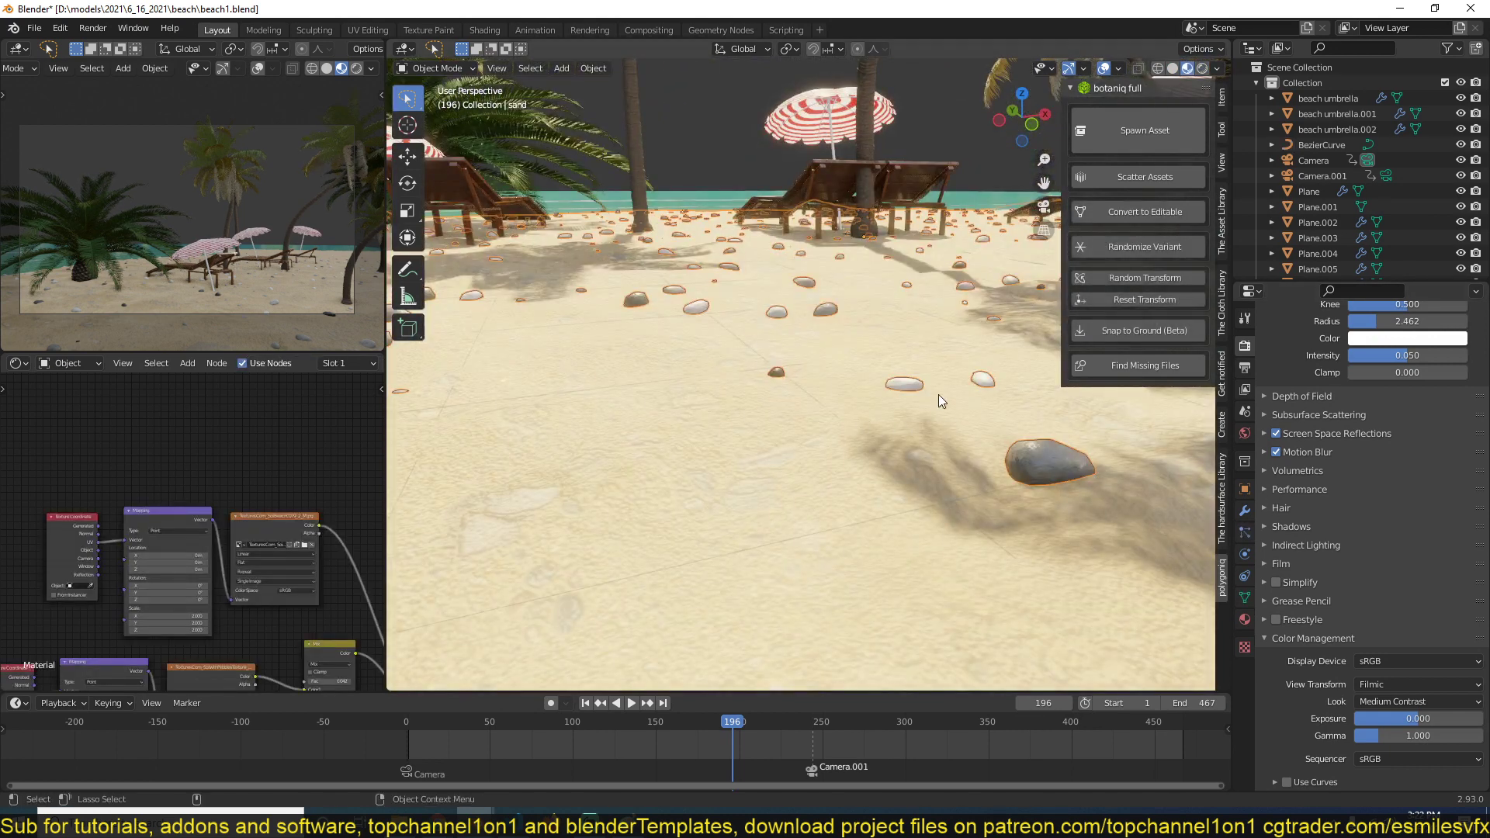
# Step: Review the sand's particle render settings for the stones collection, then open its modifier stack
pyautogui.click(1245, 533)
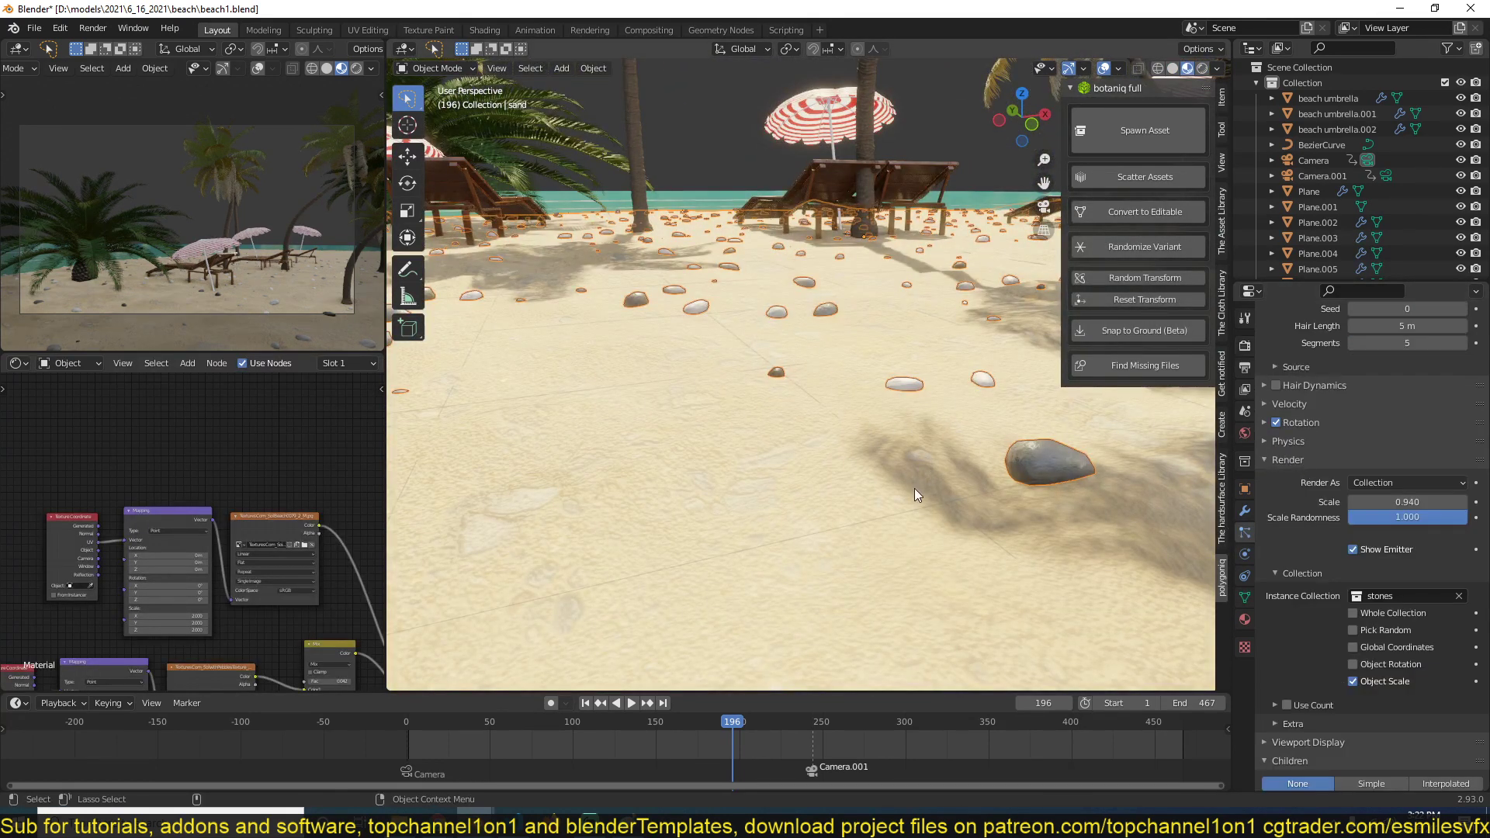
pyautogui.scroll(-6, 772, 489)
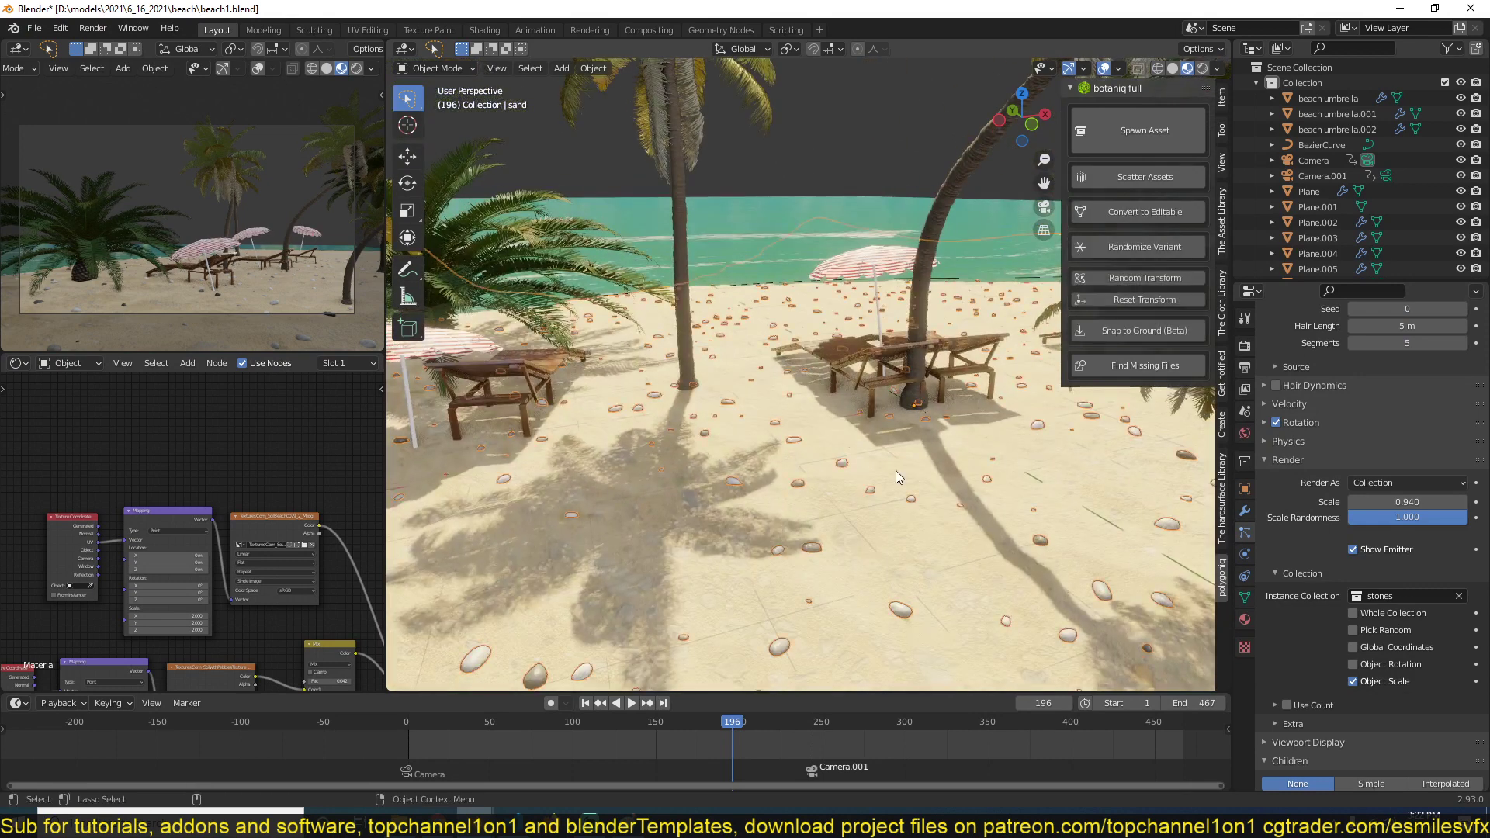
pyautogui.click(1245, 511)
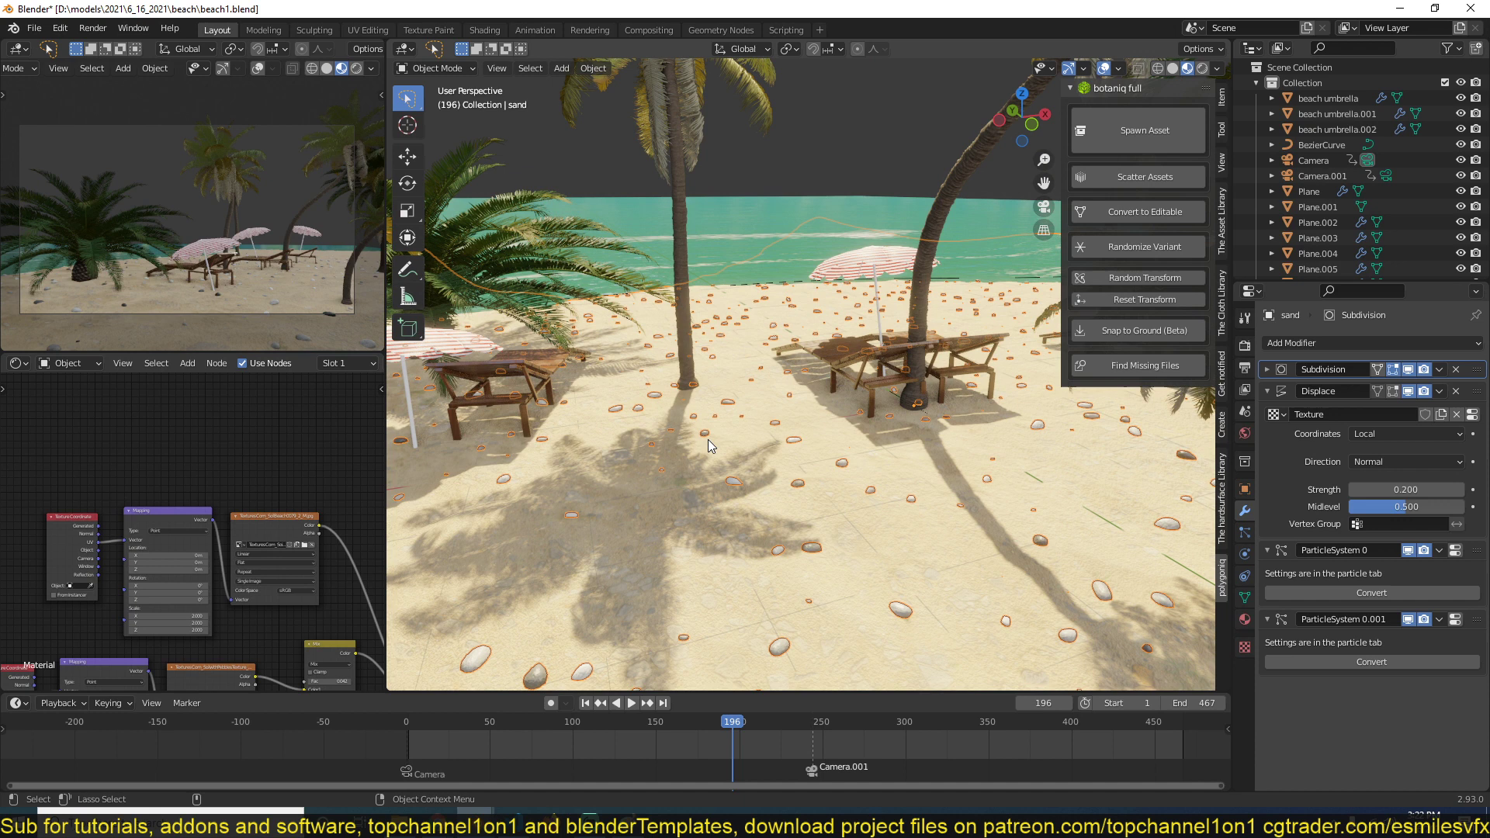
# Step: Find the uppermost image texture in the sand material's node tree and preview it on the beach
pyautogui.scroll(-3, 267, 556)
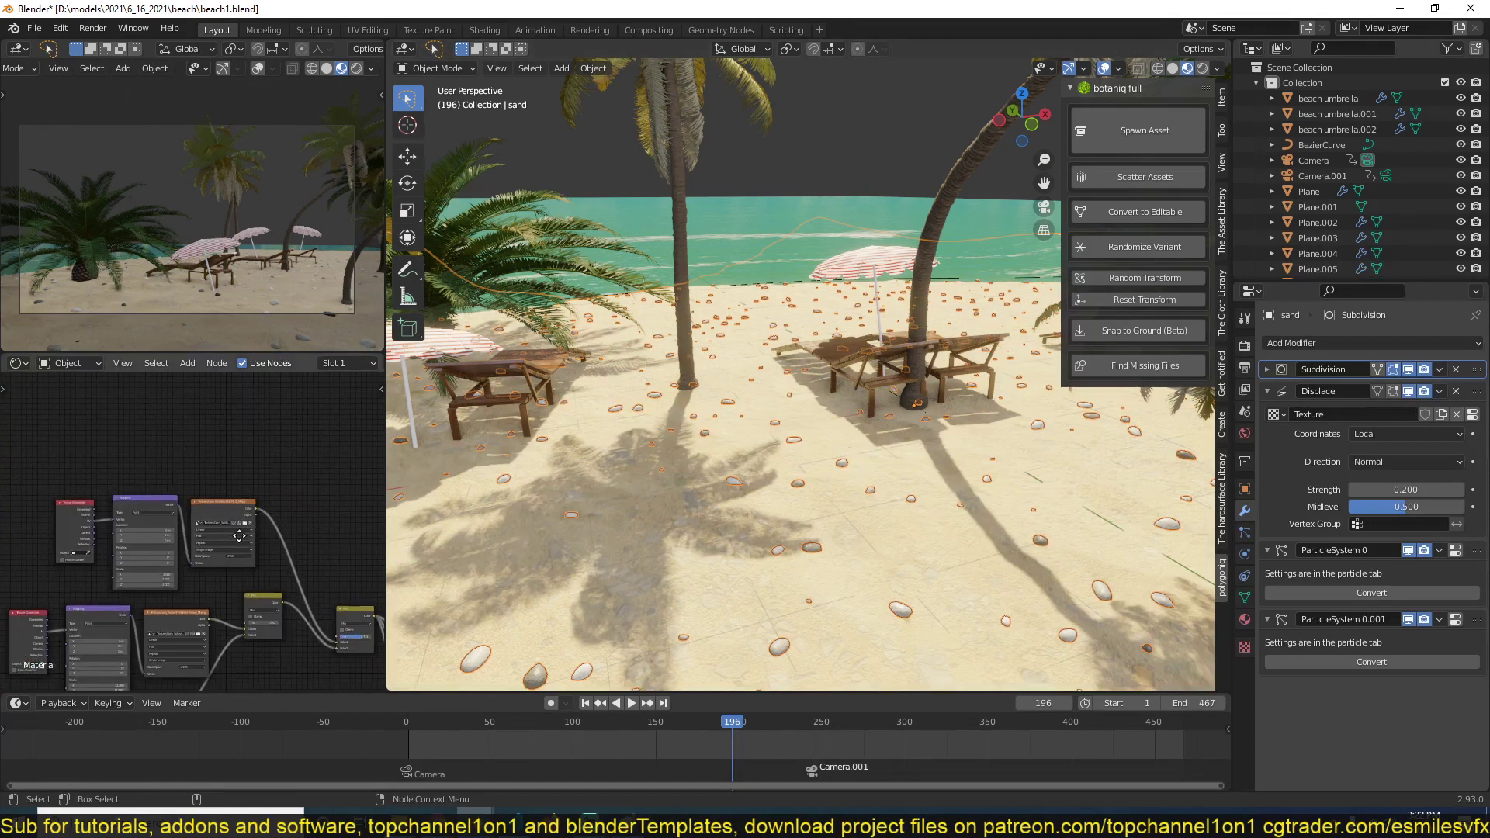
pyautogui.moveTo(266, 536); pyautogui.dragTo(299, 431, button='middle')
pyautogui.scroll(3, 231, 453)
pyautogui.moveTo(219, 481); pyautogui.dragTo(193, 542, button='middle')
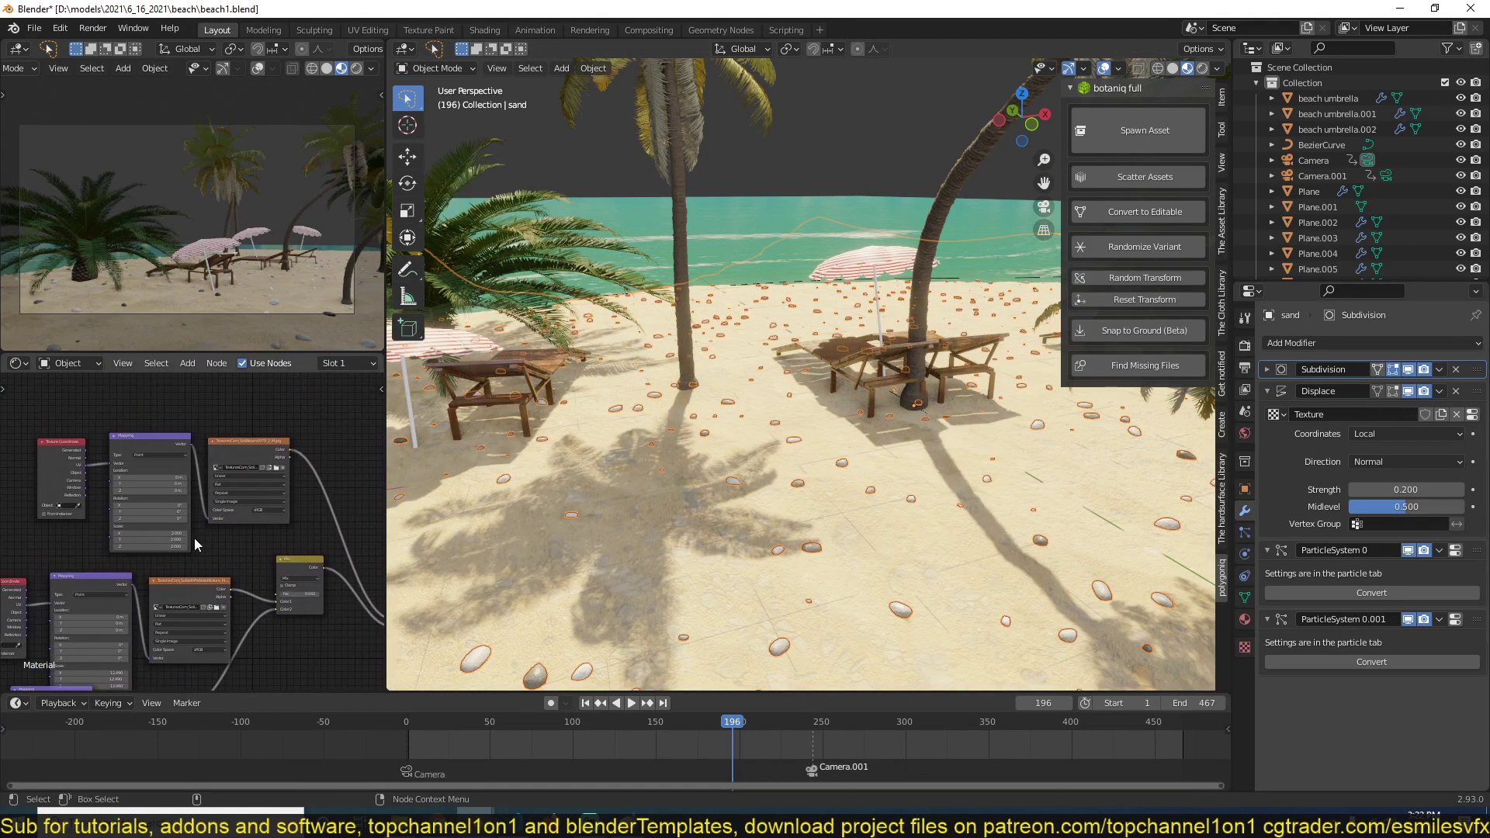
pyautogui.keyDown('ctrl'); pyautogui.keyDown('shift'); pyautogui.click(267, 450); pyautogui.keyUp('shift'); pyautogui.keyUp('ctrl')
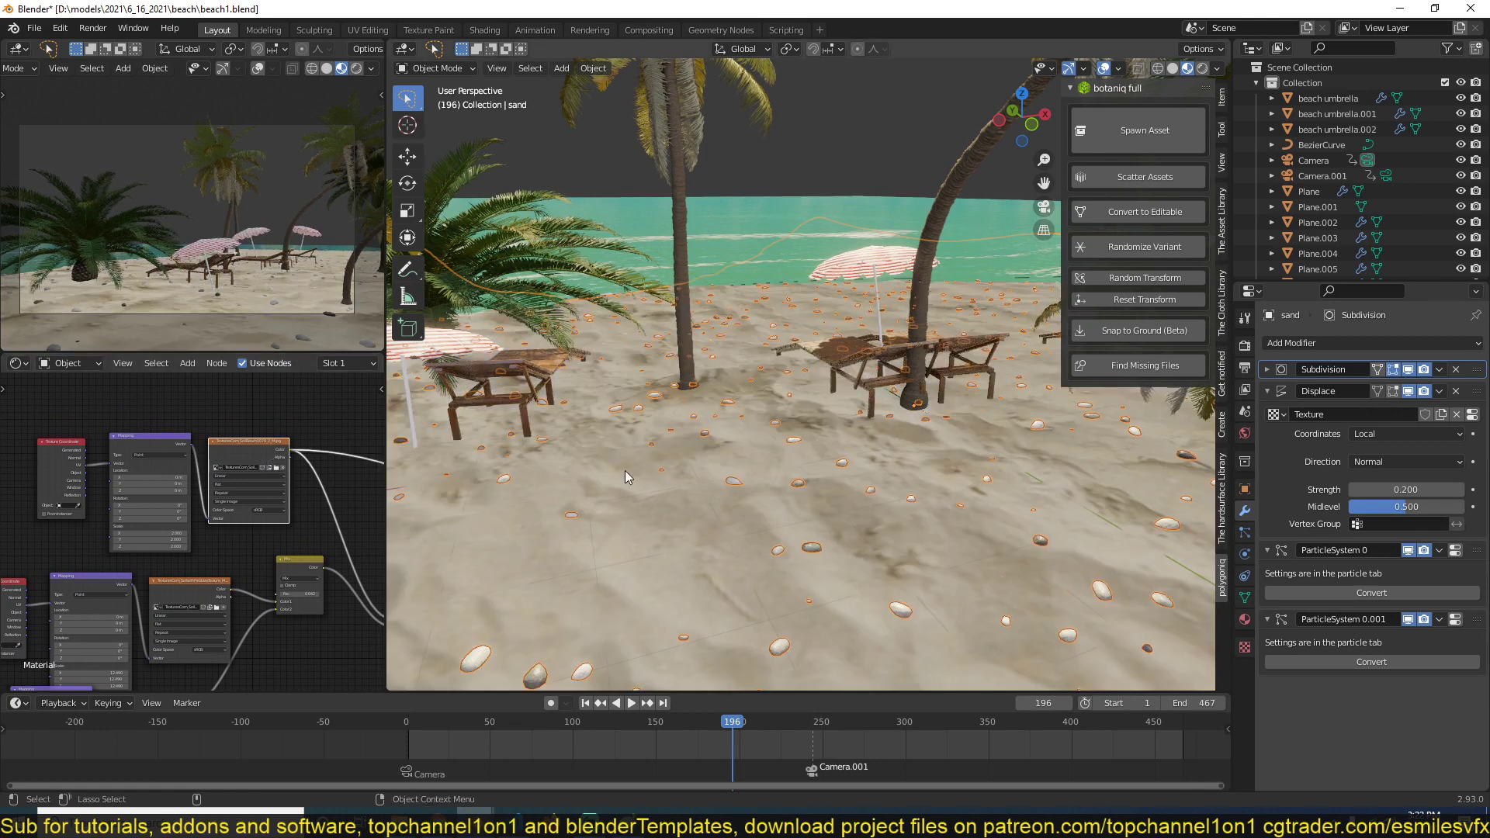
# Step: Preview the sand material's other two image textures one after the other across the whole beach
pyautogui.scroll(-6, 626, 470)
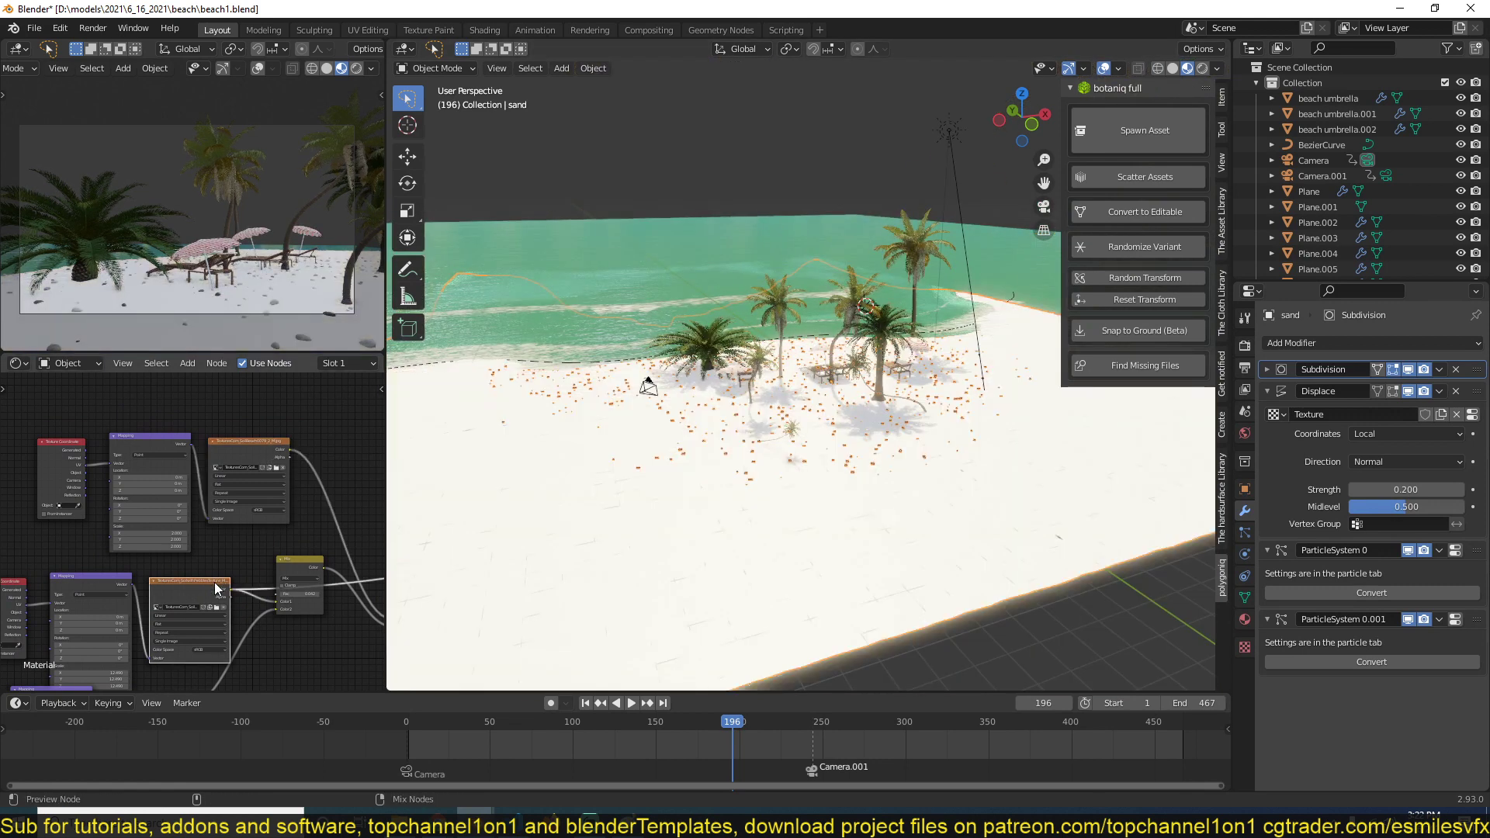
pyautogui.moveTo(224, 545); pyautogui.dragTo(244, 463, button='middle')
pyautogui.keyDown('ctrl'); pyautogui.keyDown('shift'); pyautogui.click(197, 618); pyautogui.keyUp('shift'); pyautogui.keyUp('ctrl')
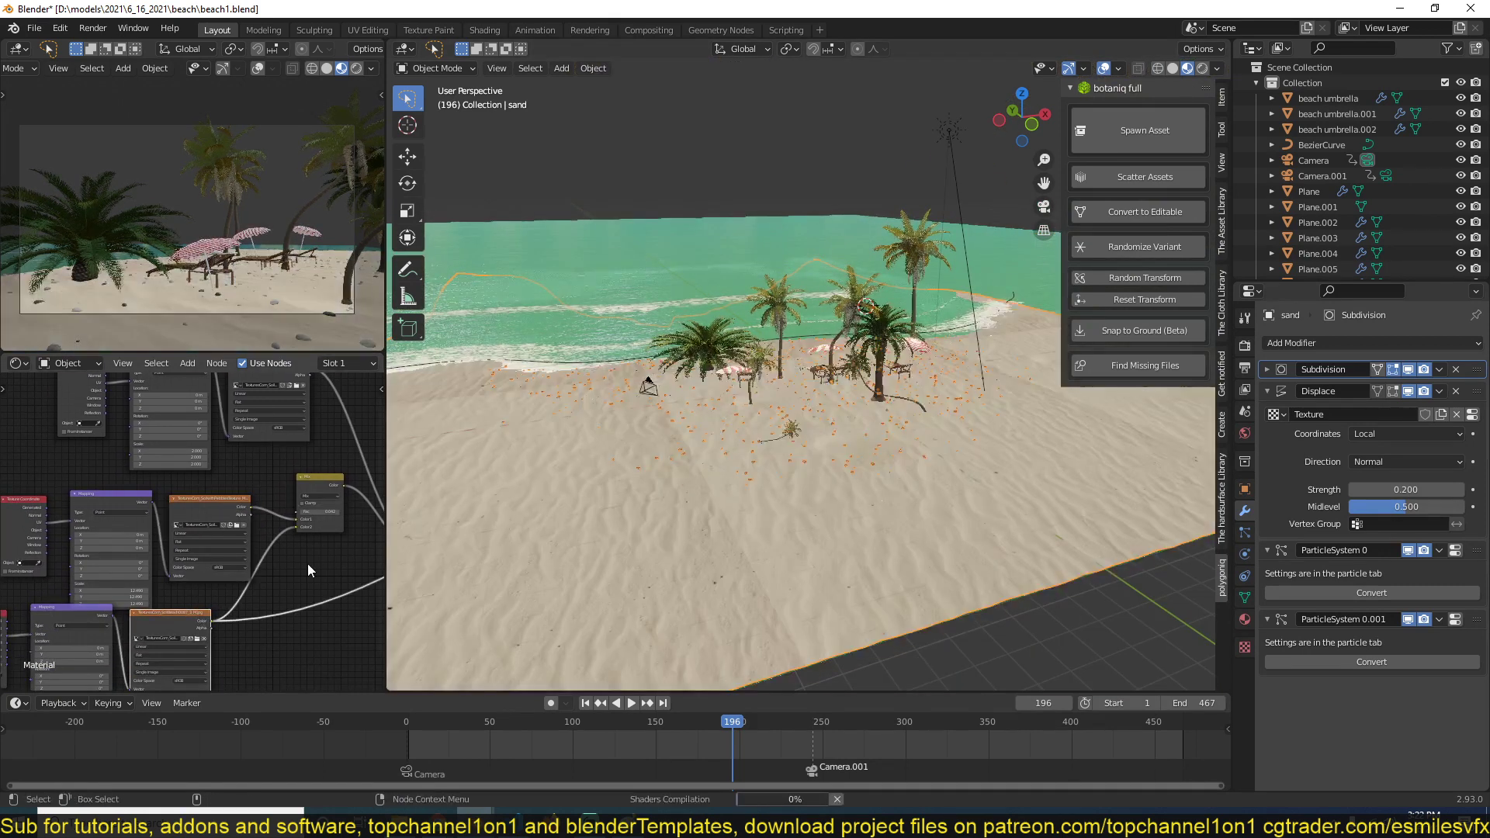
# Step: Preview the Principled BSDF to restore the complete sand material, then deselect everything and examine the sand up close
pyautogui.moveTo(308, 563); pyautogui.dragTo(16, 634, button='middle')
pyautogui.keyDown('ctrl'); pyautogui.keyDown('shift'); pyautogui.click(314, 553); pyautogui.keyUp('shift'); pyautogui.keyUp('ctrl')
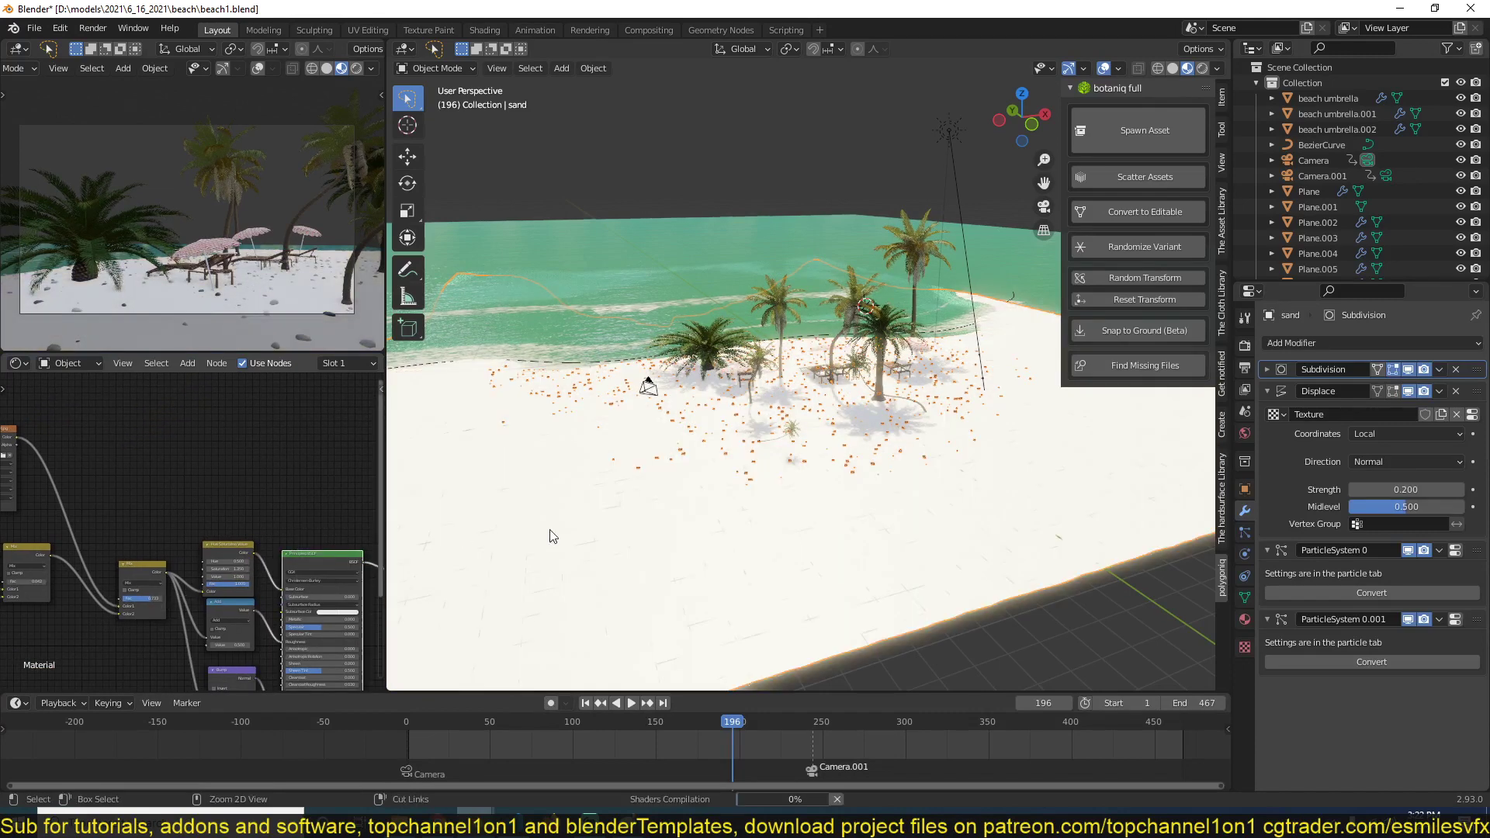
pyautogui.scroll(6, 605, 529)
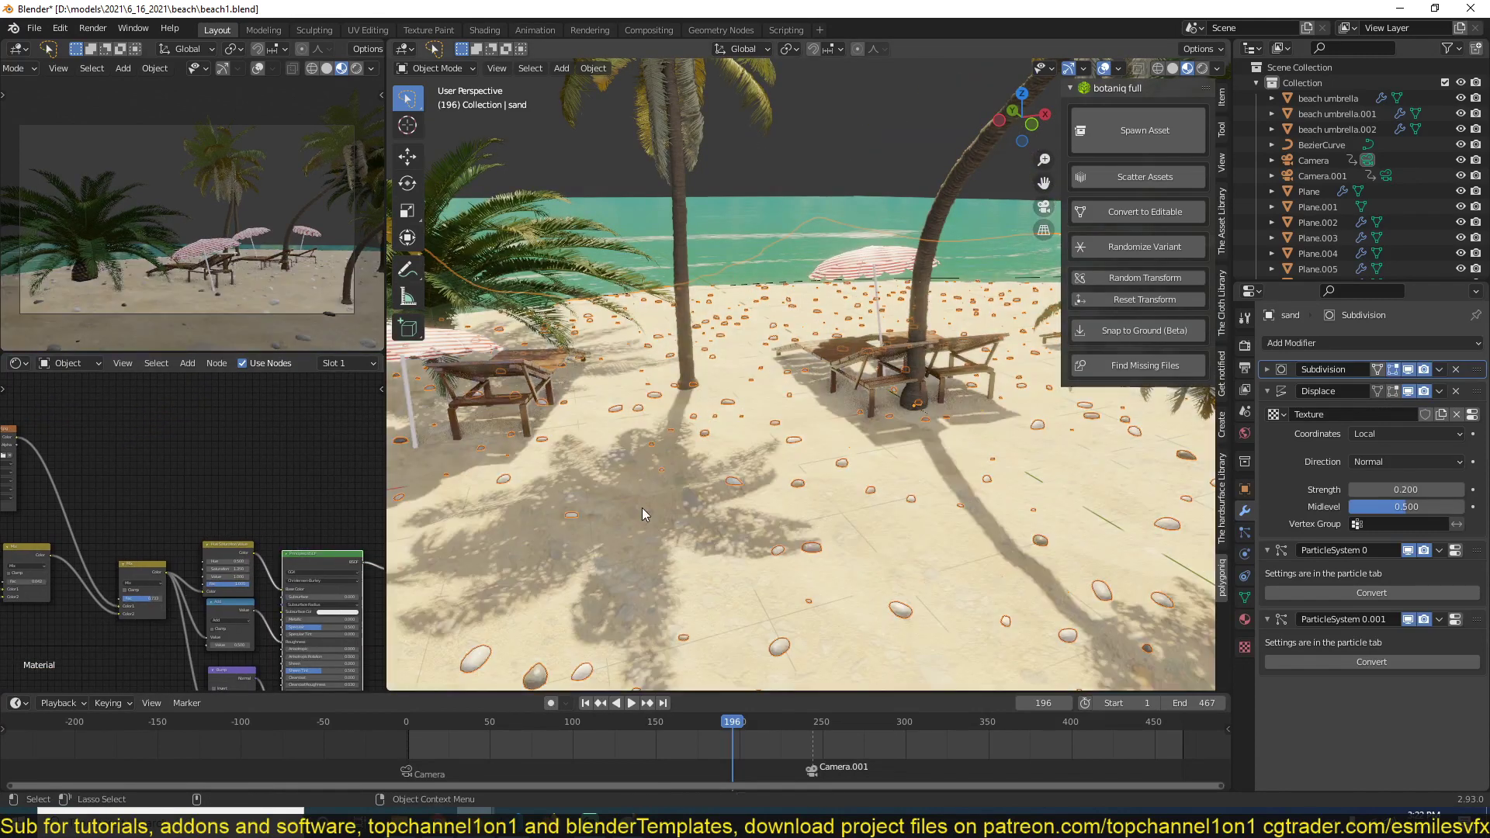
pyautogui.scroll(-6, 657, 486)
pyautogui.hotkey('alt', 'a')
pyautogui.scroll(6, 667, 480)
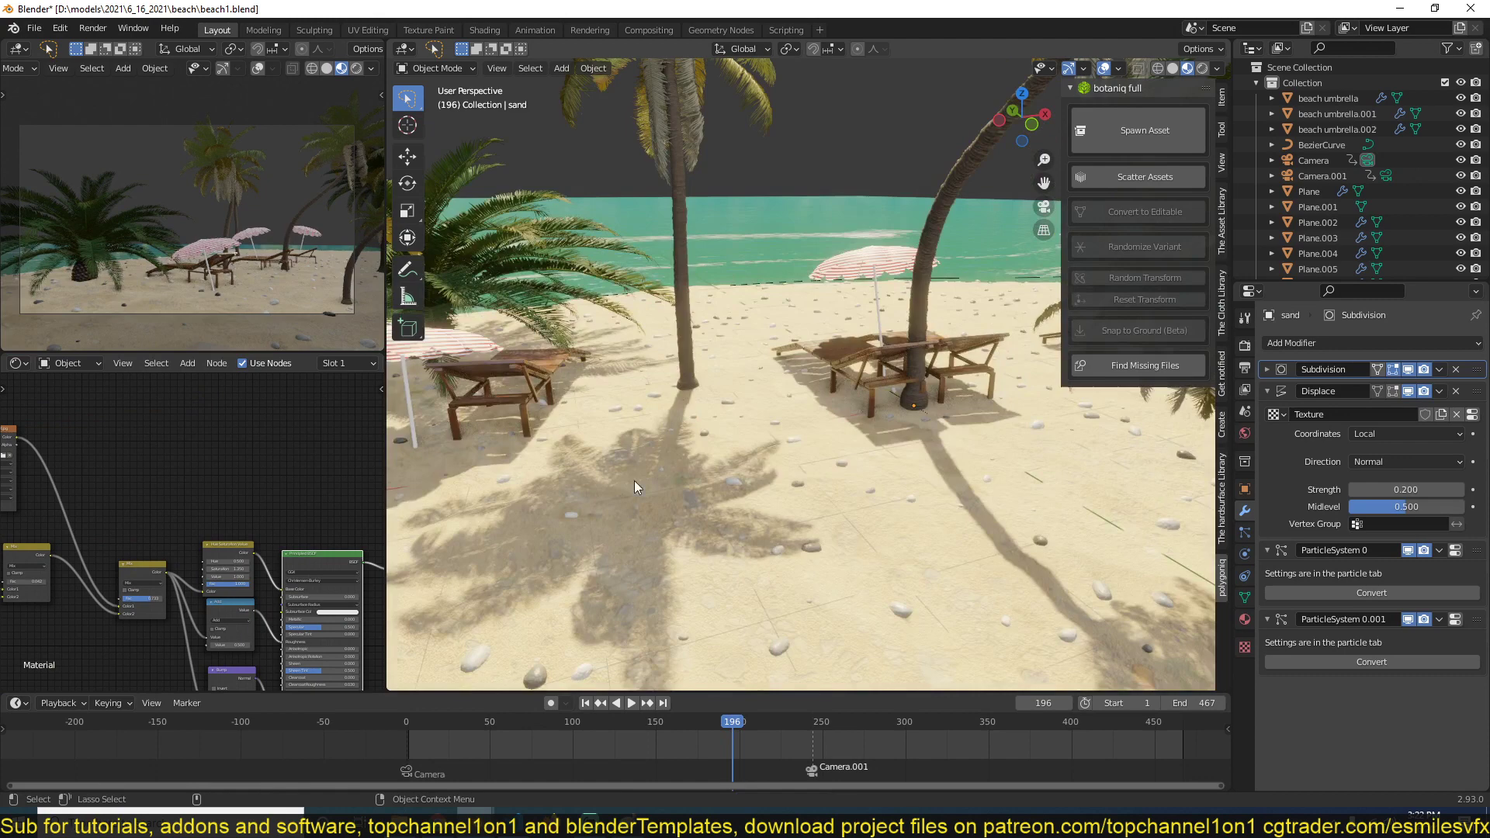
# Step: Open The Asset Library 2 add-on and select the sand while viewing the whole beach
pyautogui.click(1222, 221)
pyautogui.moveTo(874, 374); pyautogui.dragTo(785, 408, button='middle')
pyautogui.scroll(-4, 840, 454)
pyautogui.scroll(2, 785, 408)
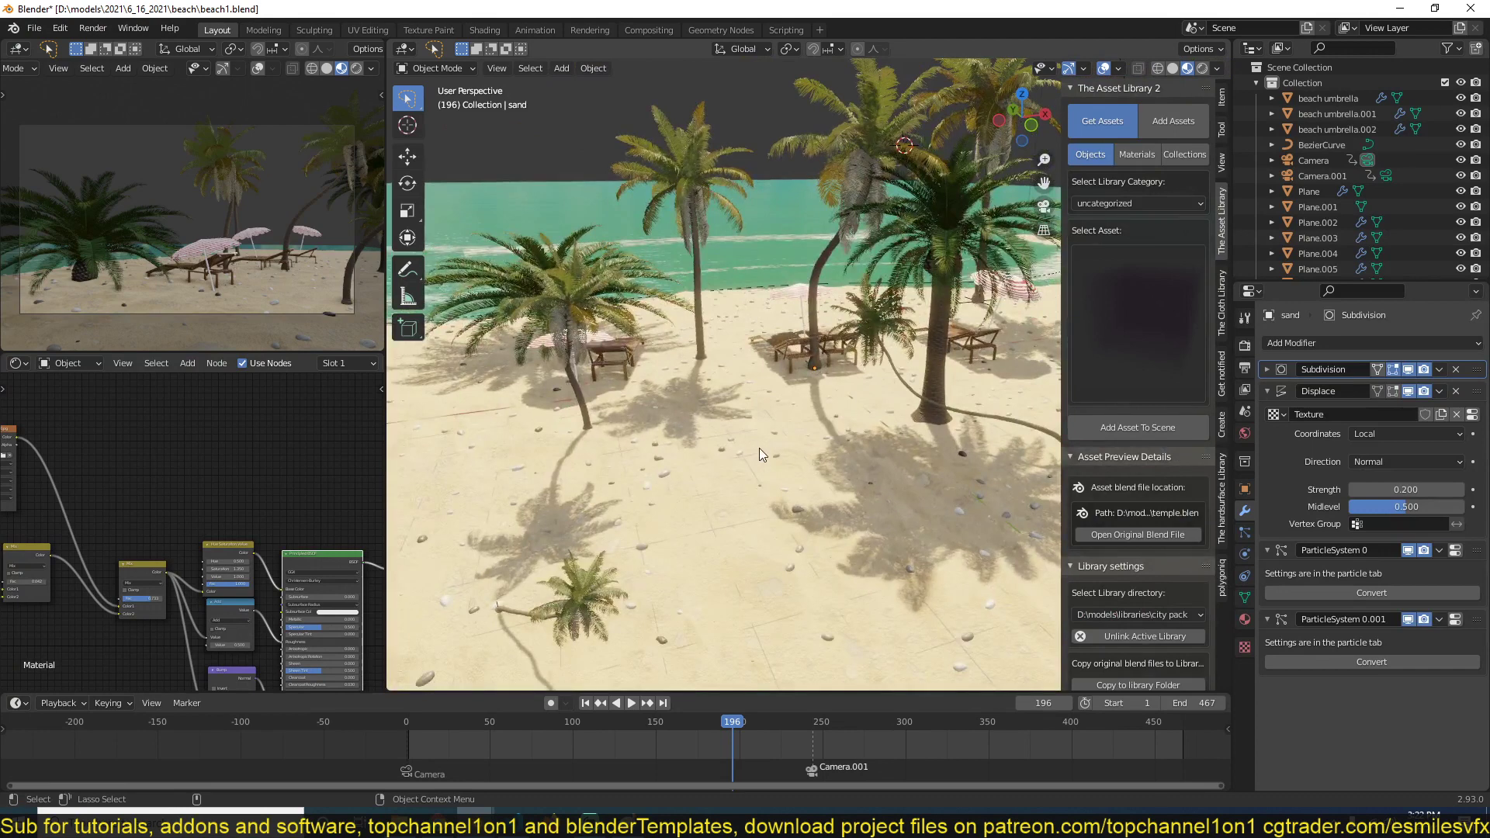
pyautogui.moveTo(740, 468); pyautogui.dragTo(753, 443, button='middle')
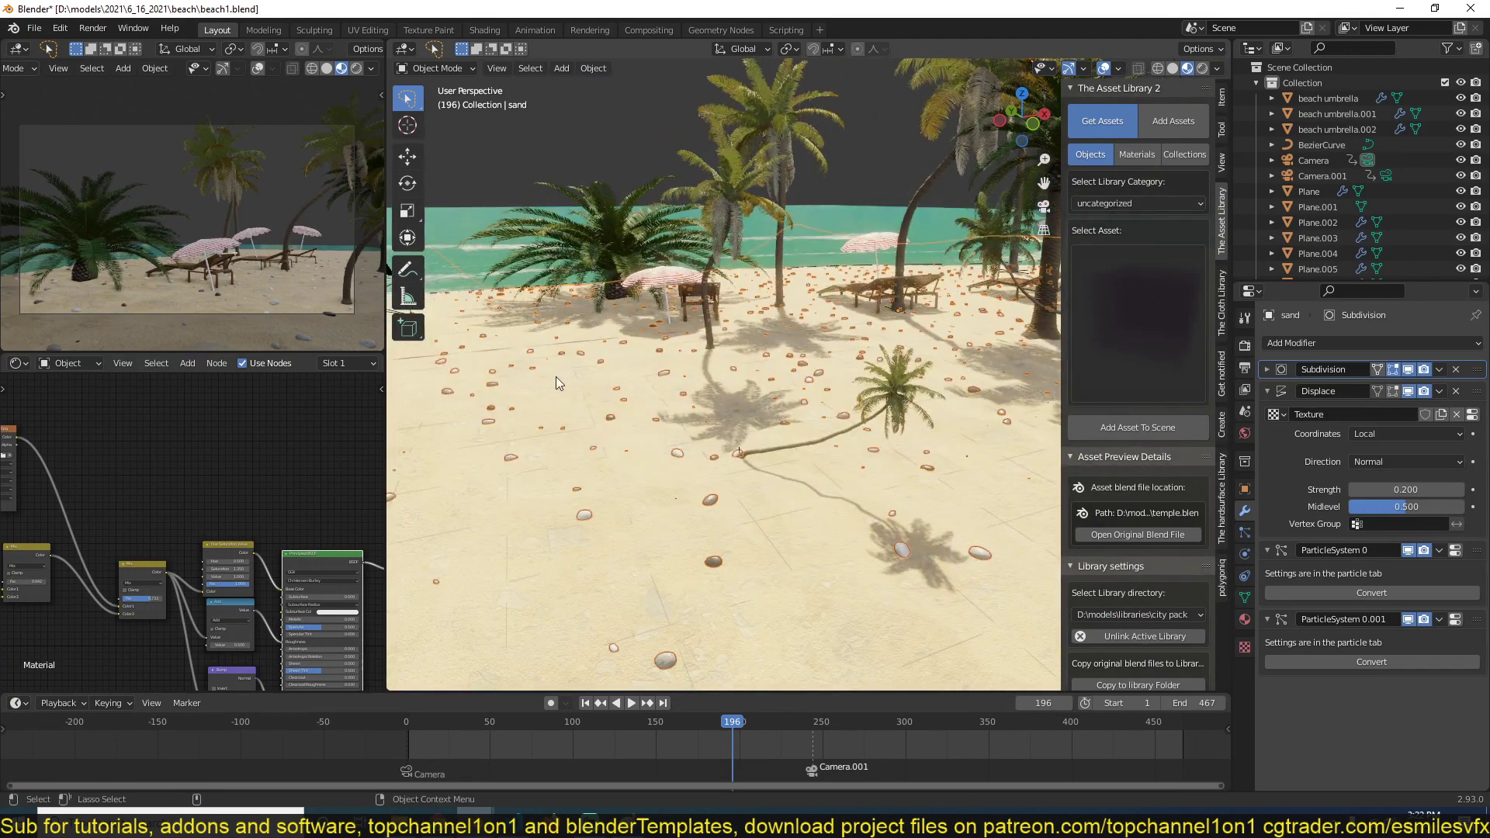
pyautogui.scroll(-3, 669, 477)
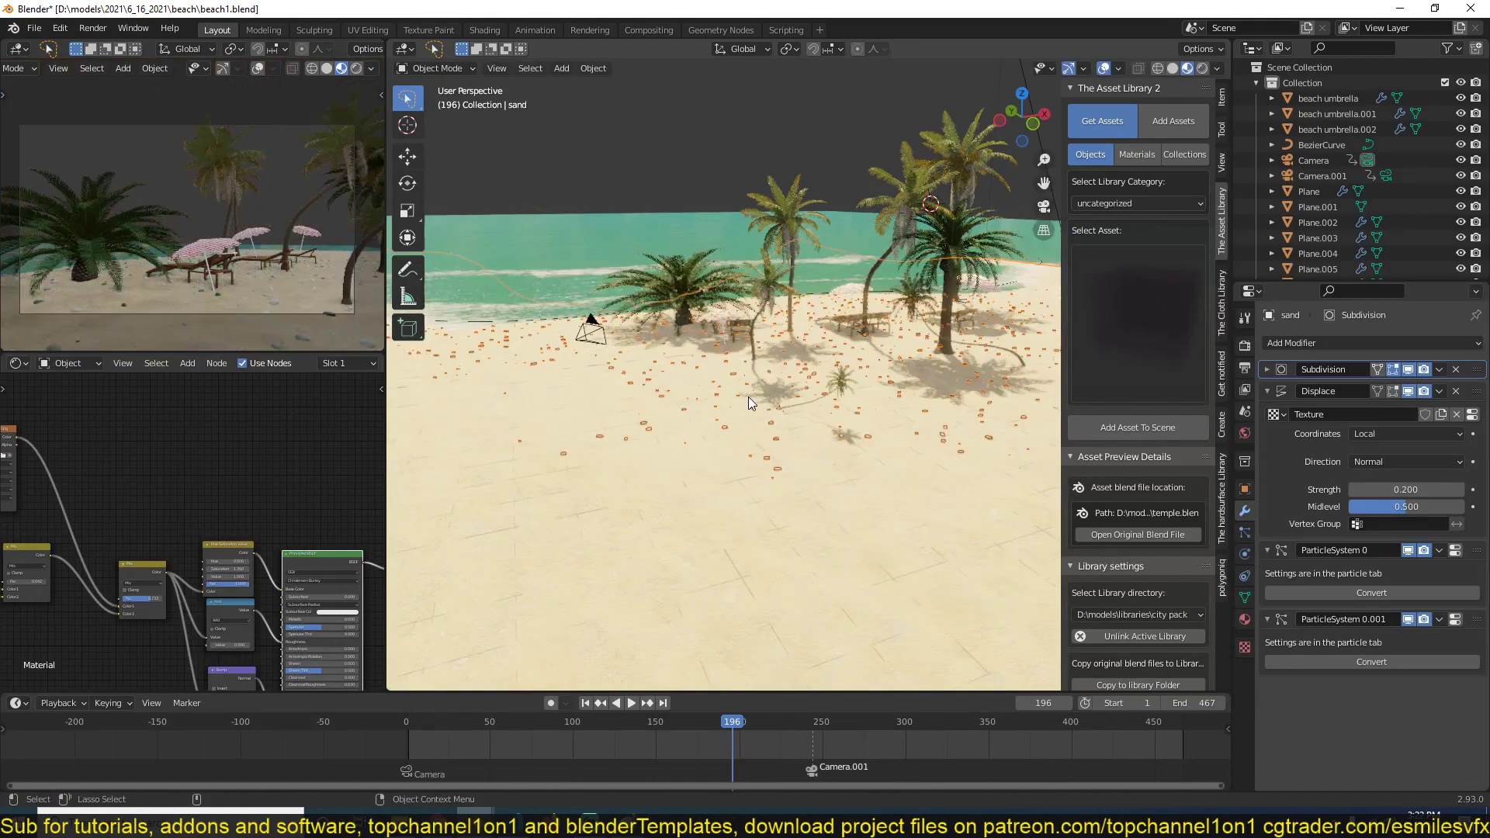
pyautogui.scroll(3, 743, 416)
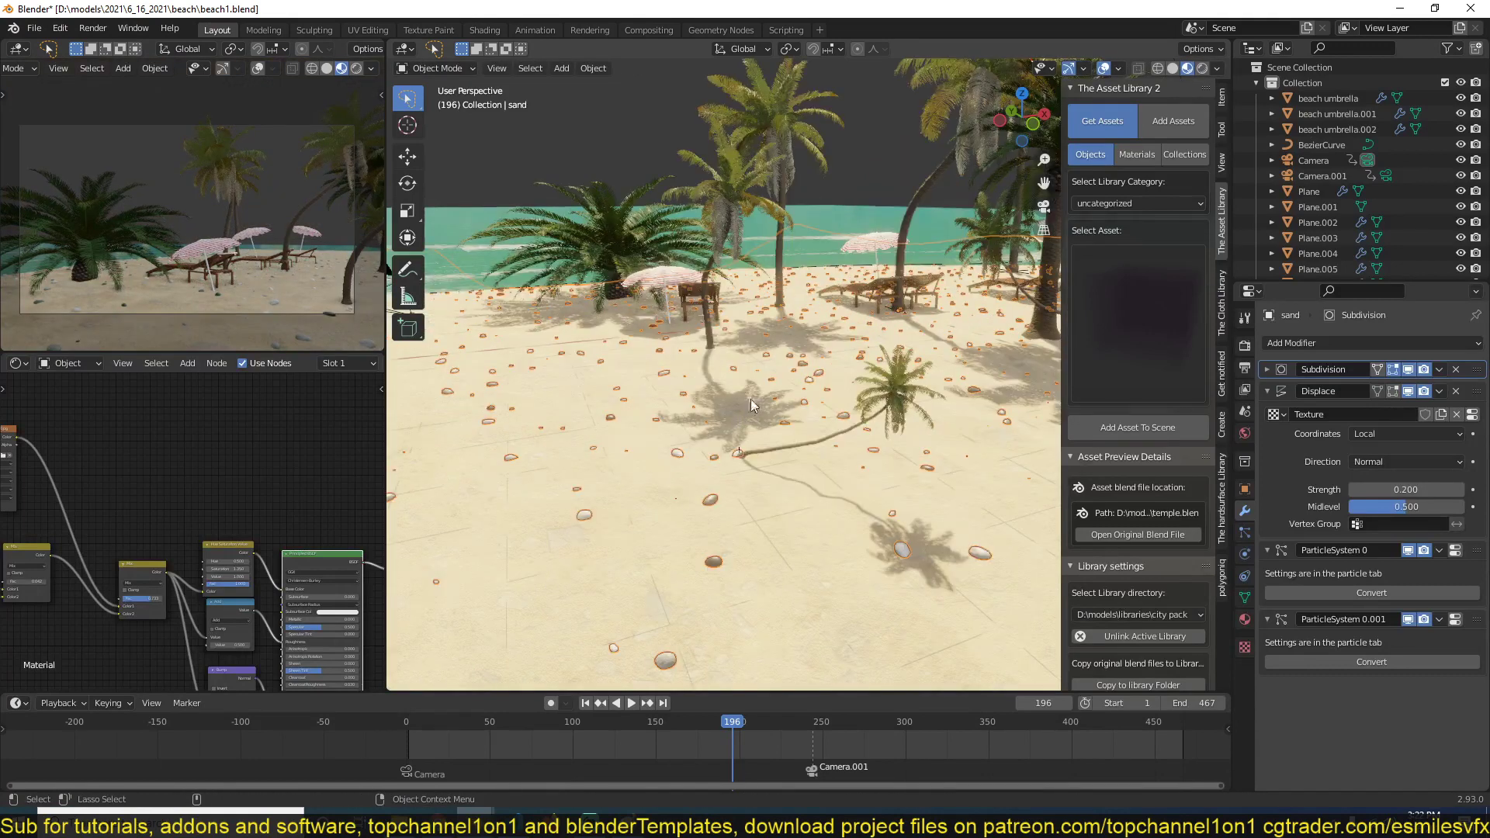
# Step: Set the asset library to add a material from the selected object and name the material sand
pyautogui.click(1144, 158)
pyautogui.click(1180, 122)
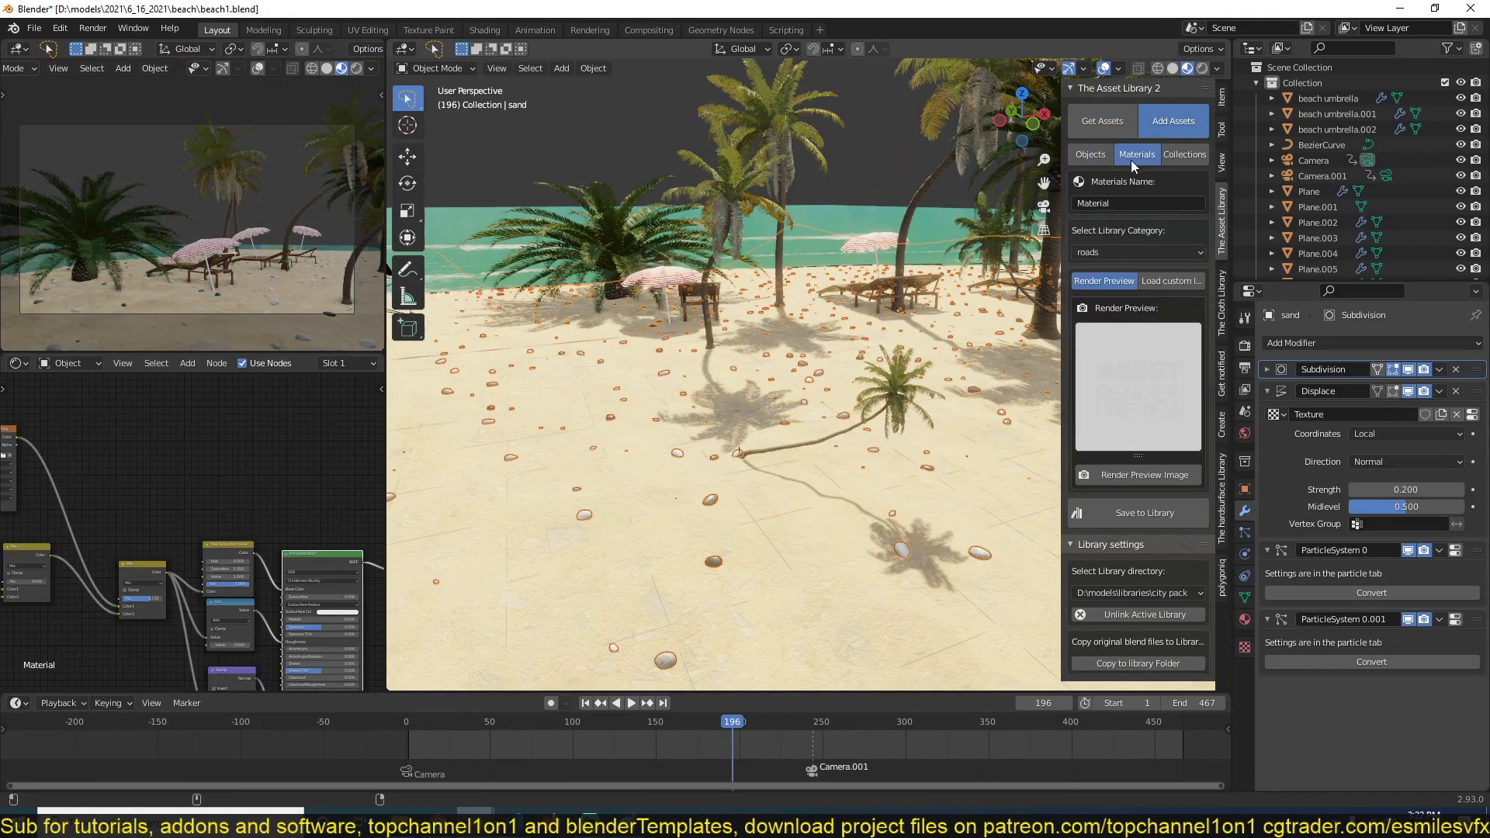
pyautogui.click(1146, 201)
pyautogui.write('sand')
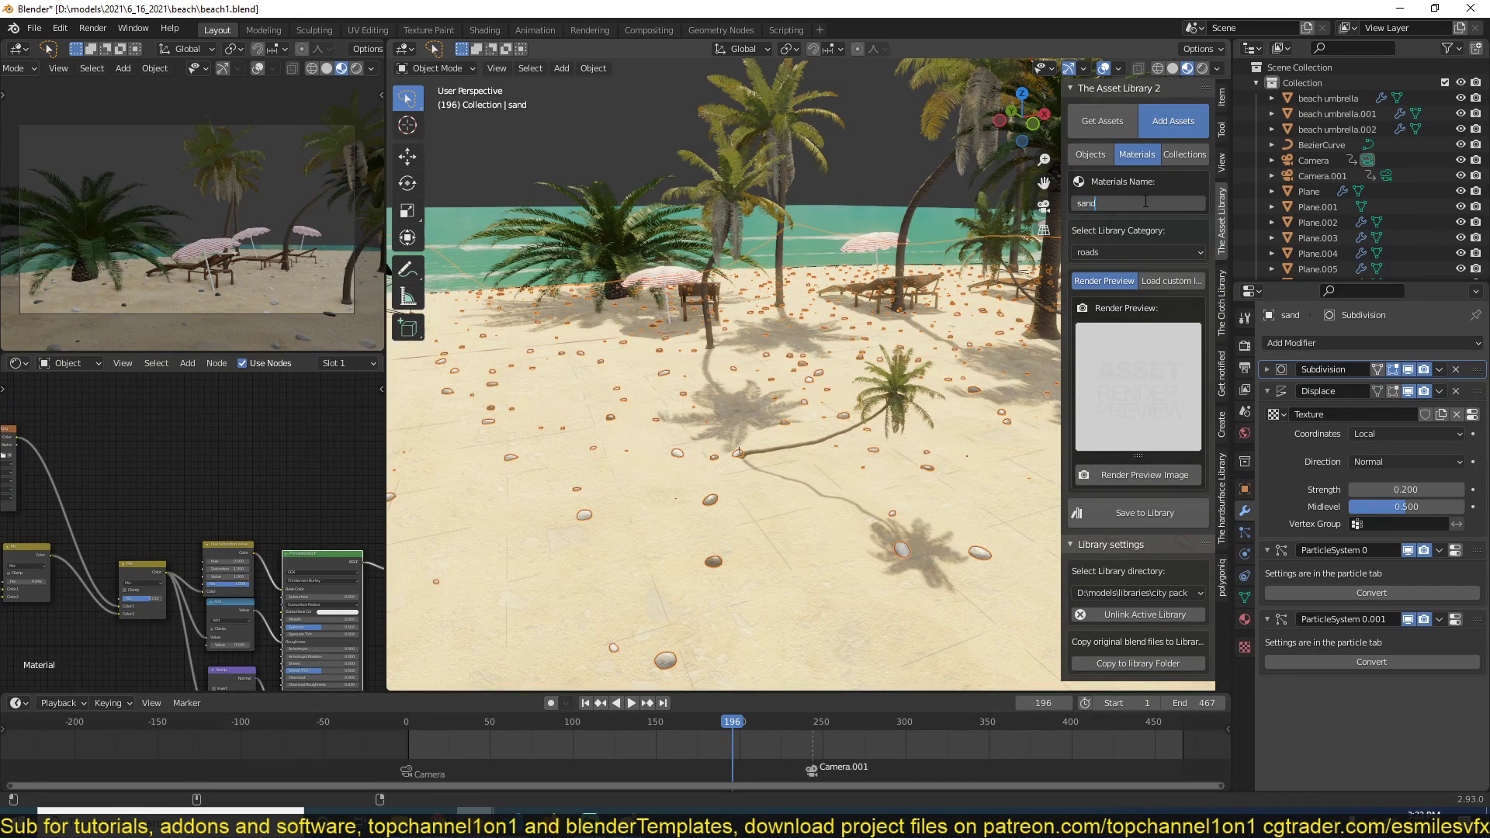
pyautogui.press('Return')
# Step: Assign the sand material to the walls category and save it to the library with a rendered preview image
pyautogui.click(1157, 250)
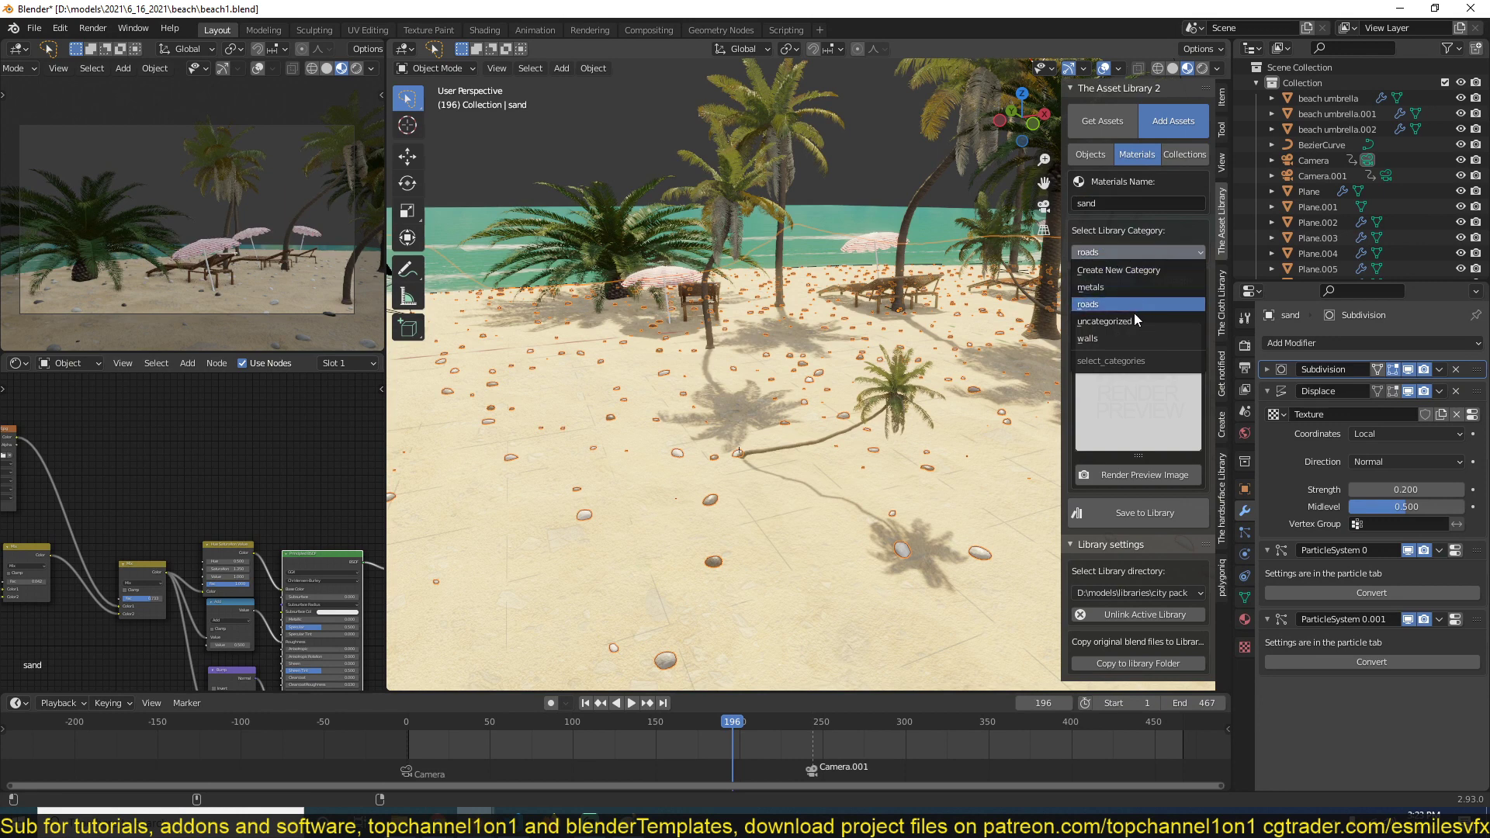
pyautogui.click(1131, 337)
pyautogui.click(1130, 469)
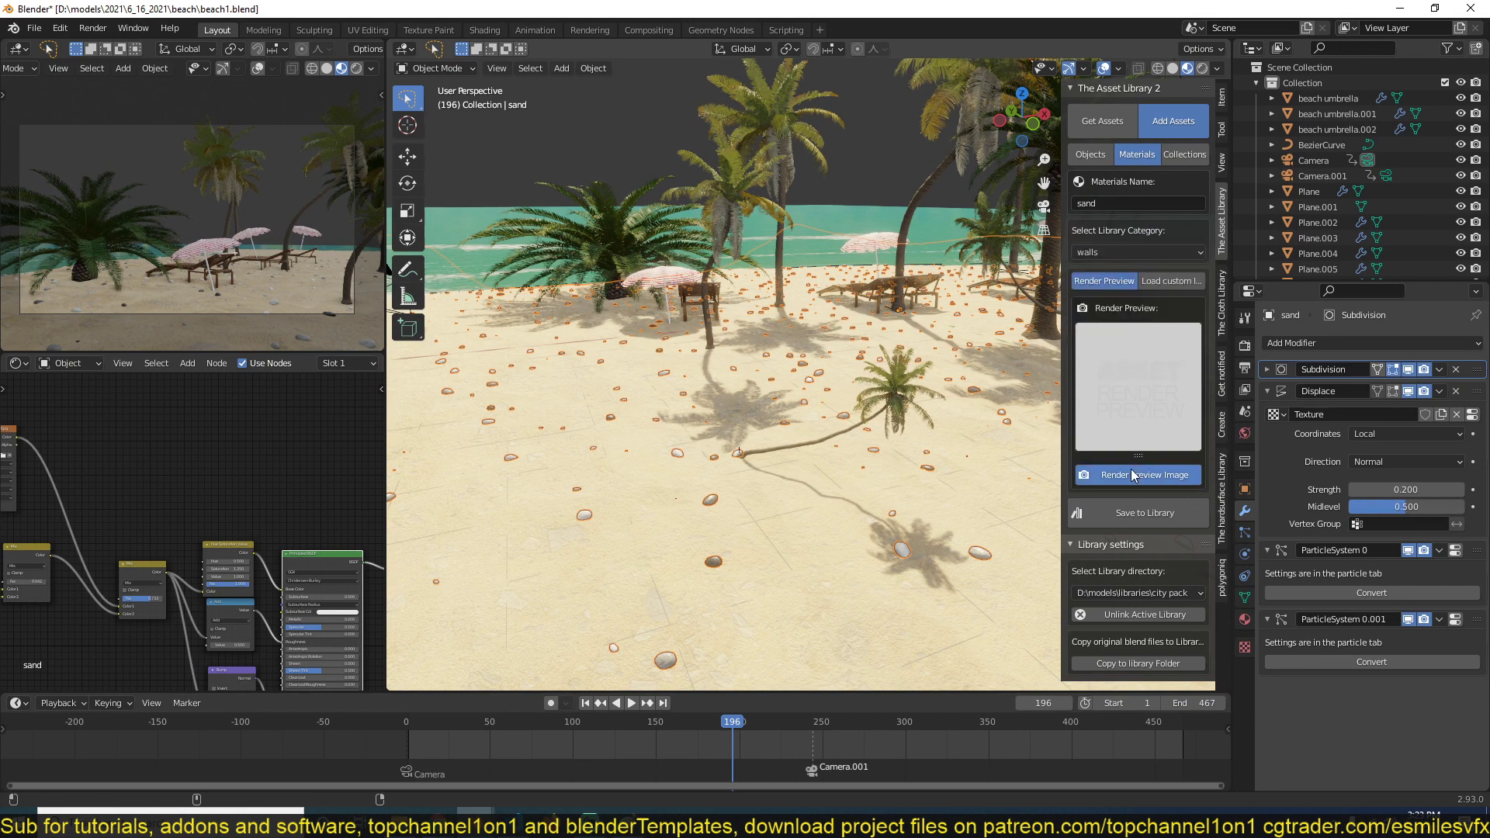
pyautogui.click(1141, 516)
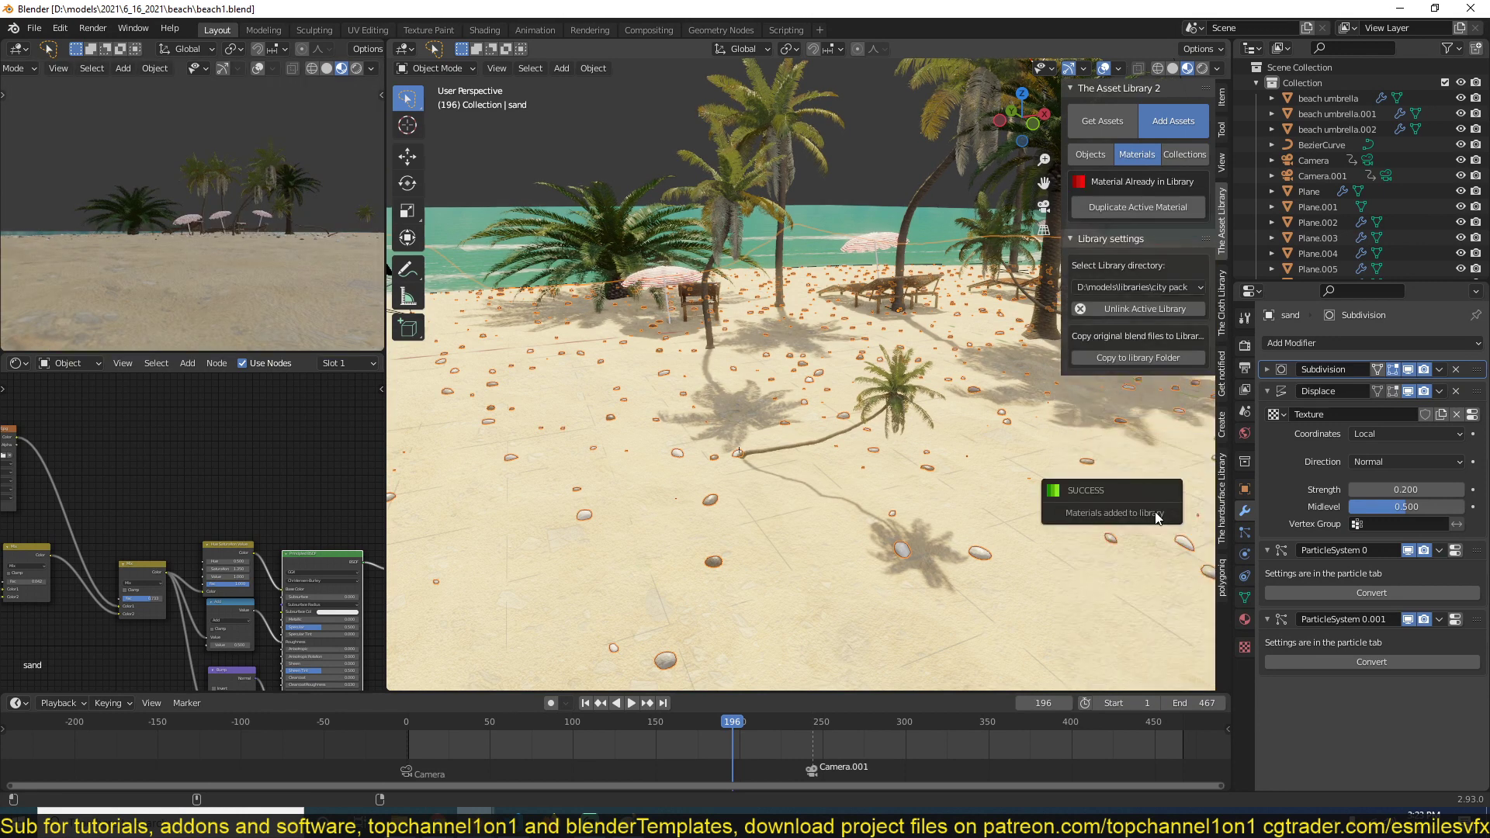
# Step: Browse the library's materials in the walls category and choose the saved sand material
pyautogui.click(1110, 122)
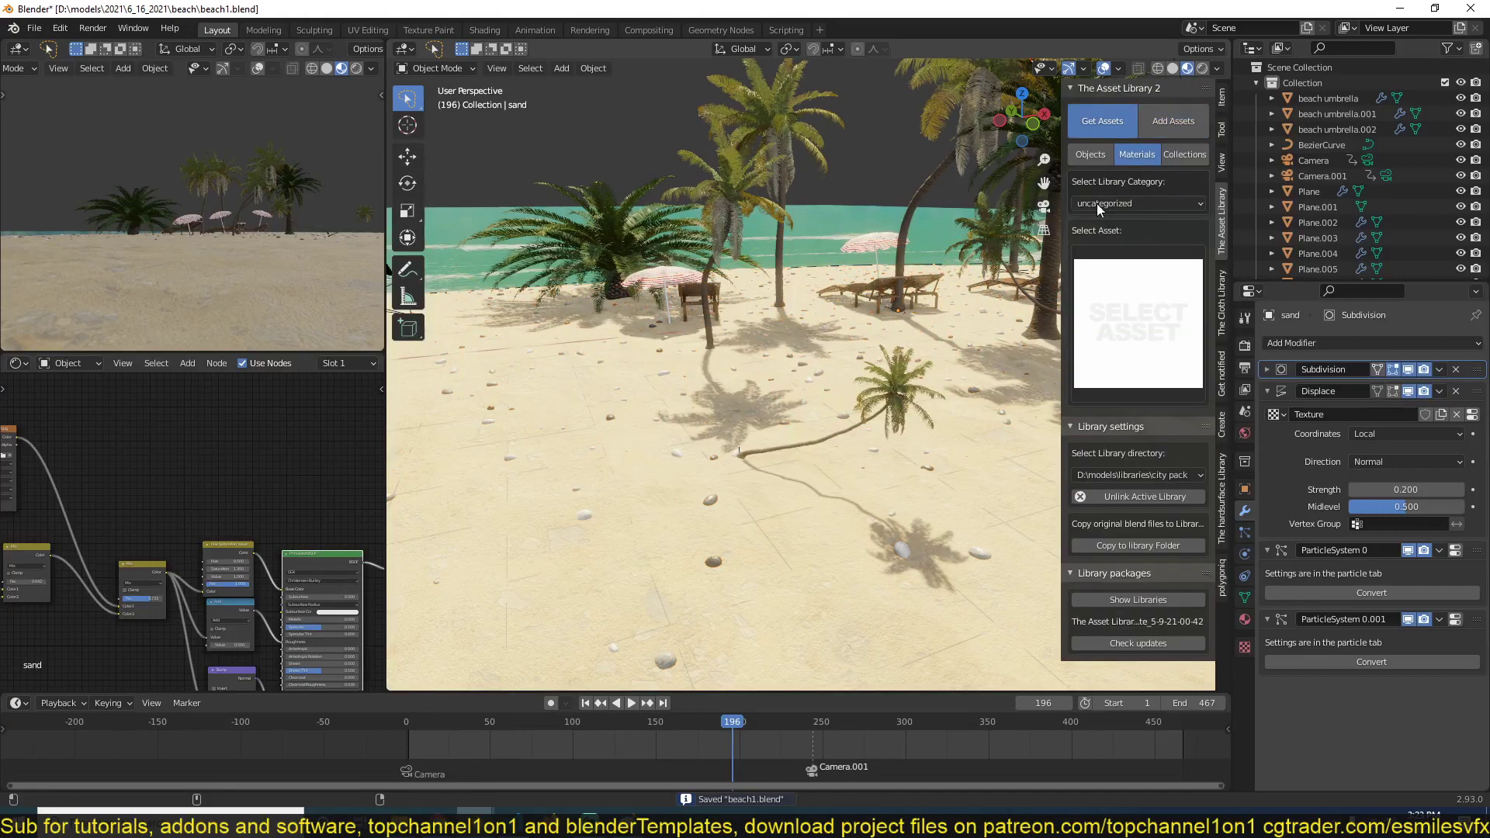
pyautogui.click(1140, 202)
pyautogui.click(1120, 200)
pyautogui.click(1110, 273)
pyautogui.click(1138, 322)
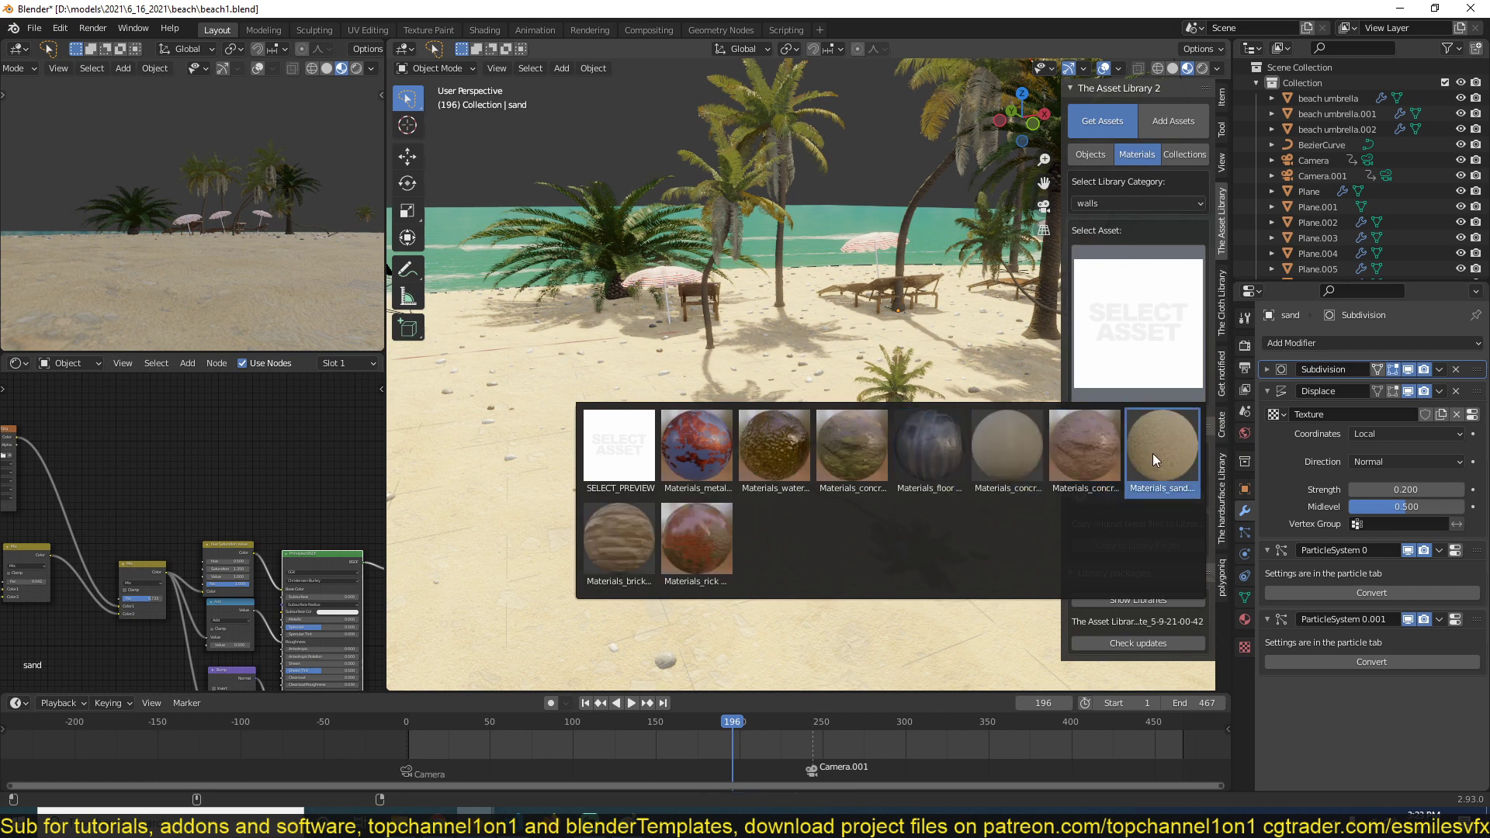
pyautogui.click(1153, 453)
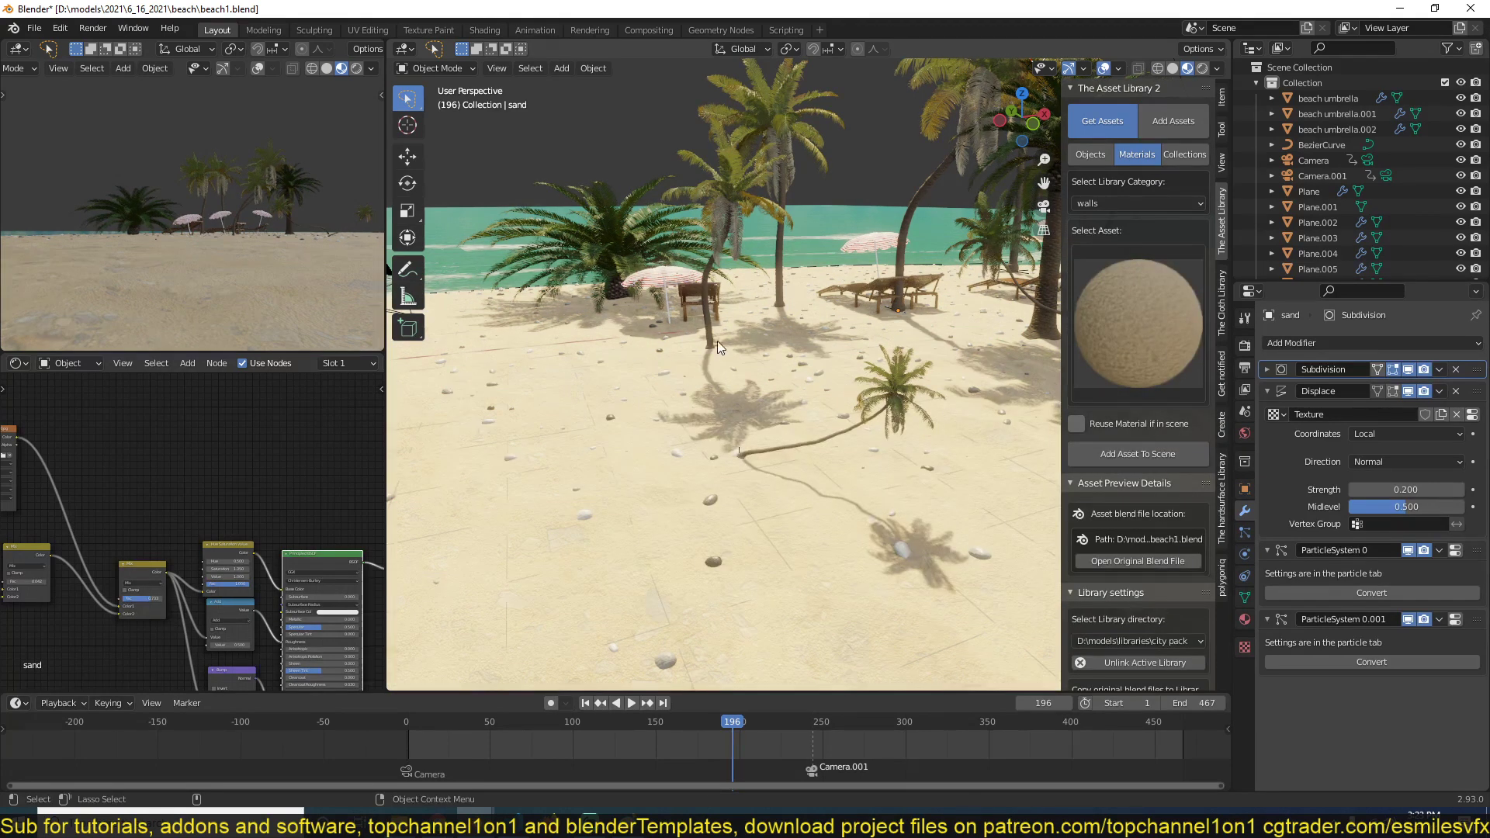
# Step: Look over the palms, loungers and shoreline from above and from beach level, then save the scene file
pyautogui.moveTo(743, 333)
pyautogui.mouseDown(button='middle')
pyautogui.moveTo(704, 357)
pyautogui.moveTo(739, 338)
pyautogui.mouseUp(button='middle')
pyautogui.scroll(-2, 737, 342)
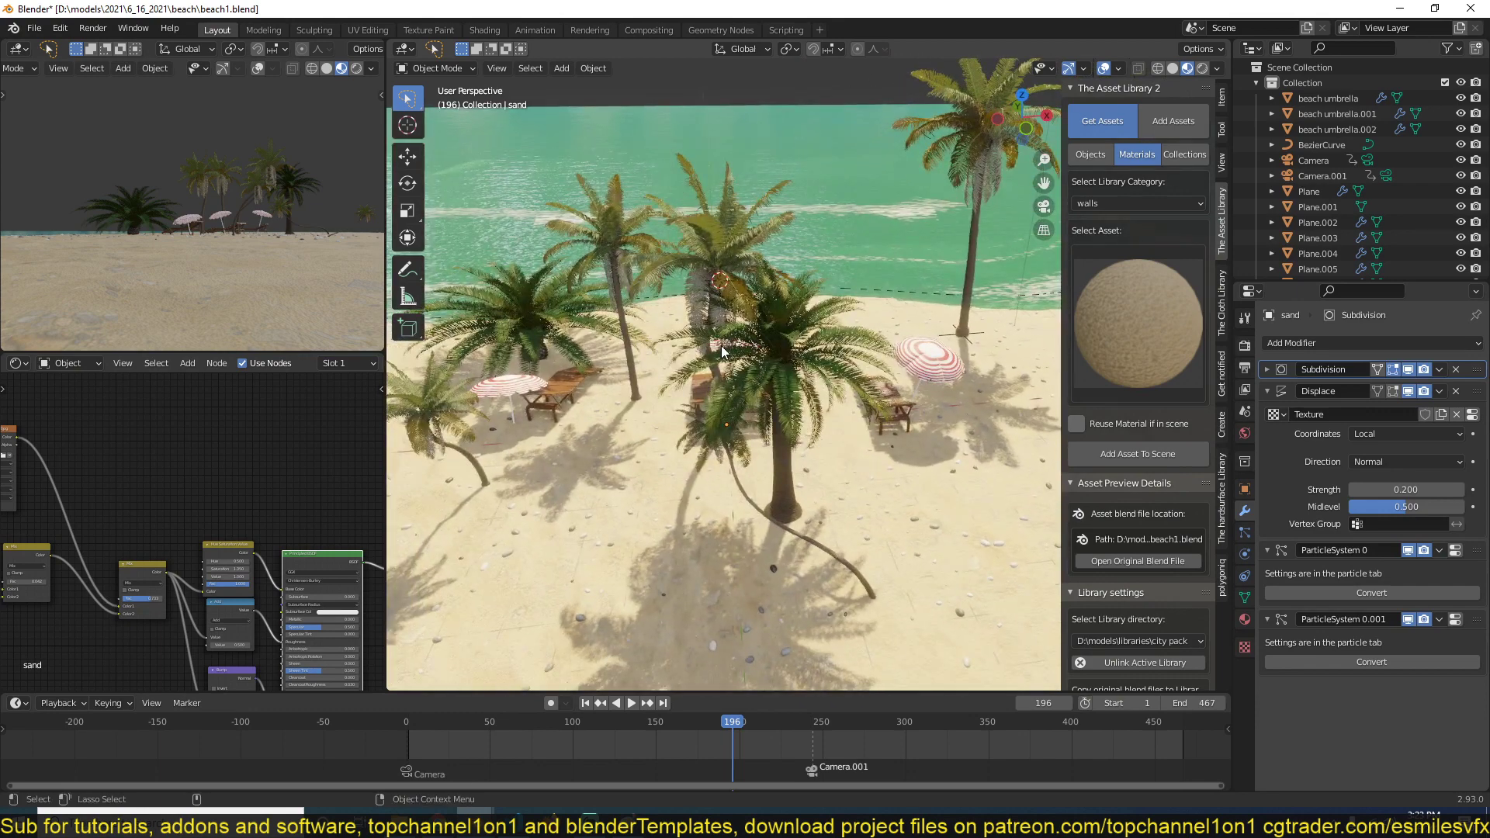
pyautogui.scroll(-3, 722, 359)
pyautogui.scroll(8, 722, 361)
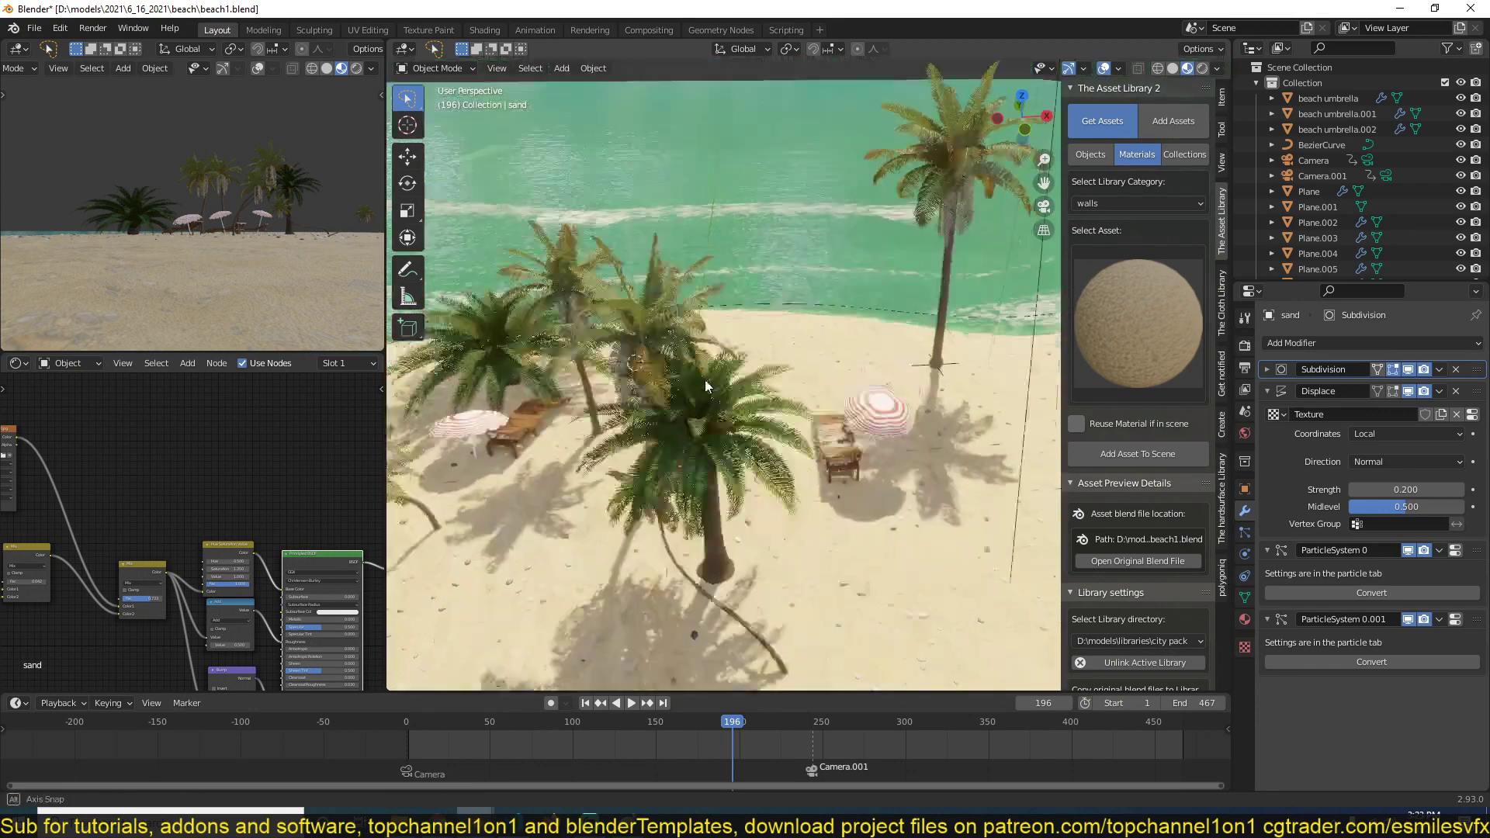
pyautogui.moveTo(719, 340); pyautogui.dragTo(734, 329, button='middle')
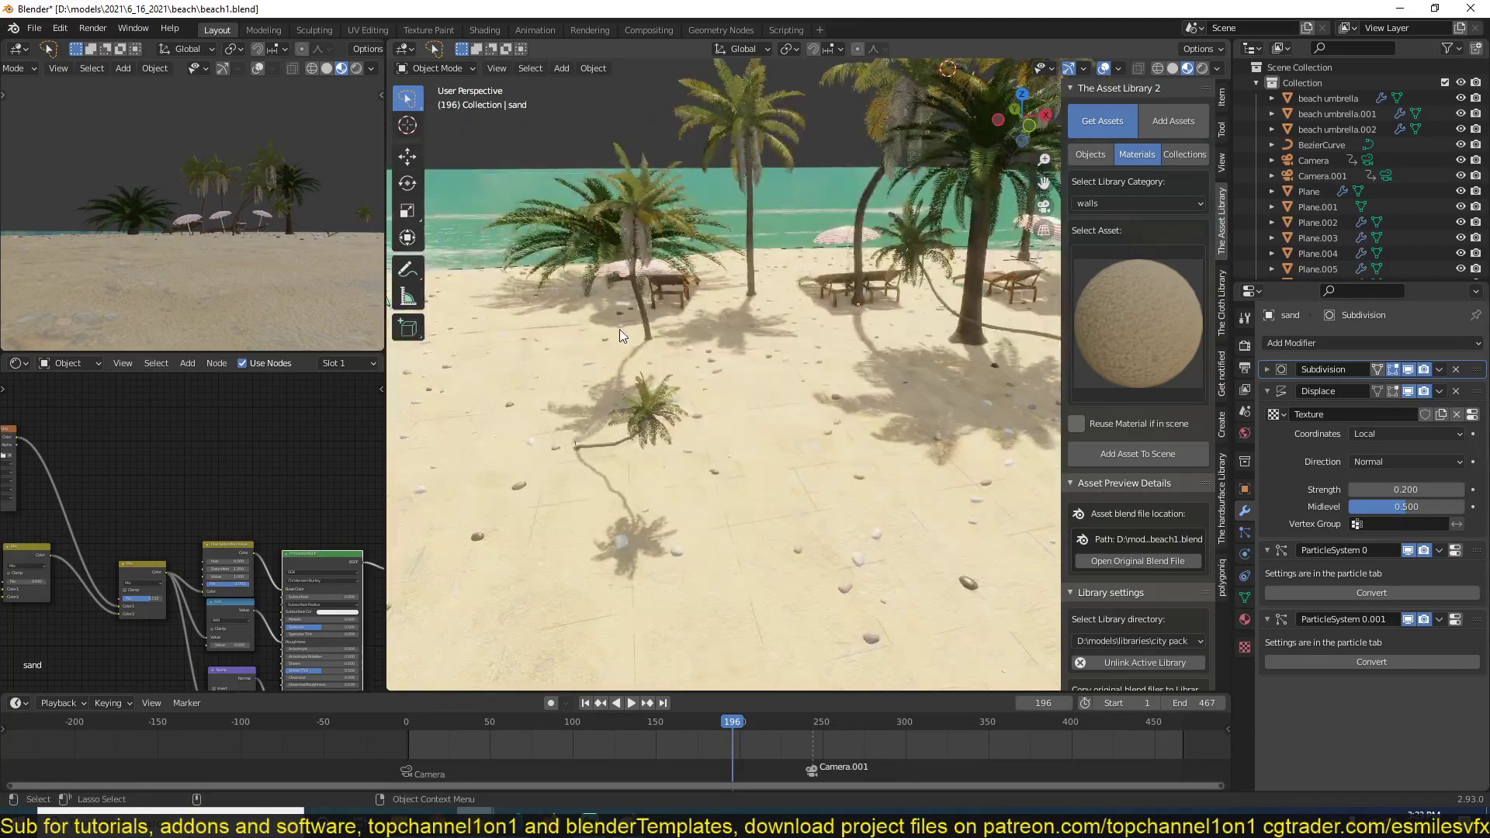
pyautogui.hotkey('ctrl', 's')
# Step: Switch to the Chrome browser and look over the blenderandbeyond.com store's home page
pyautogui.click(1399, 7)
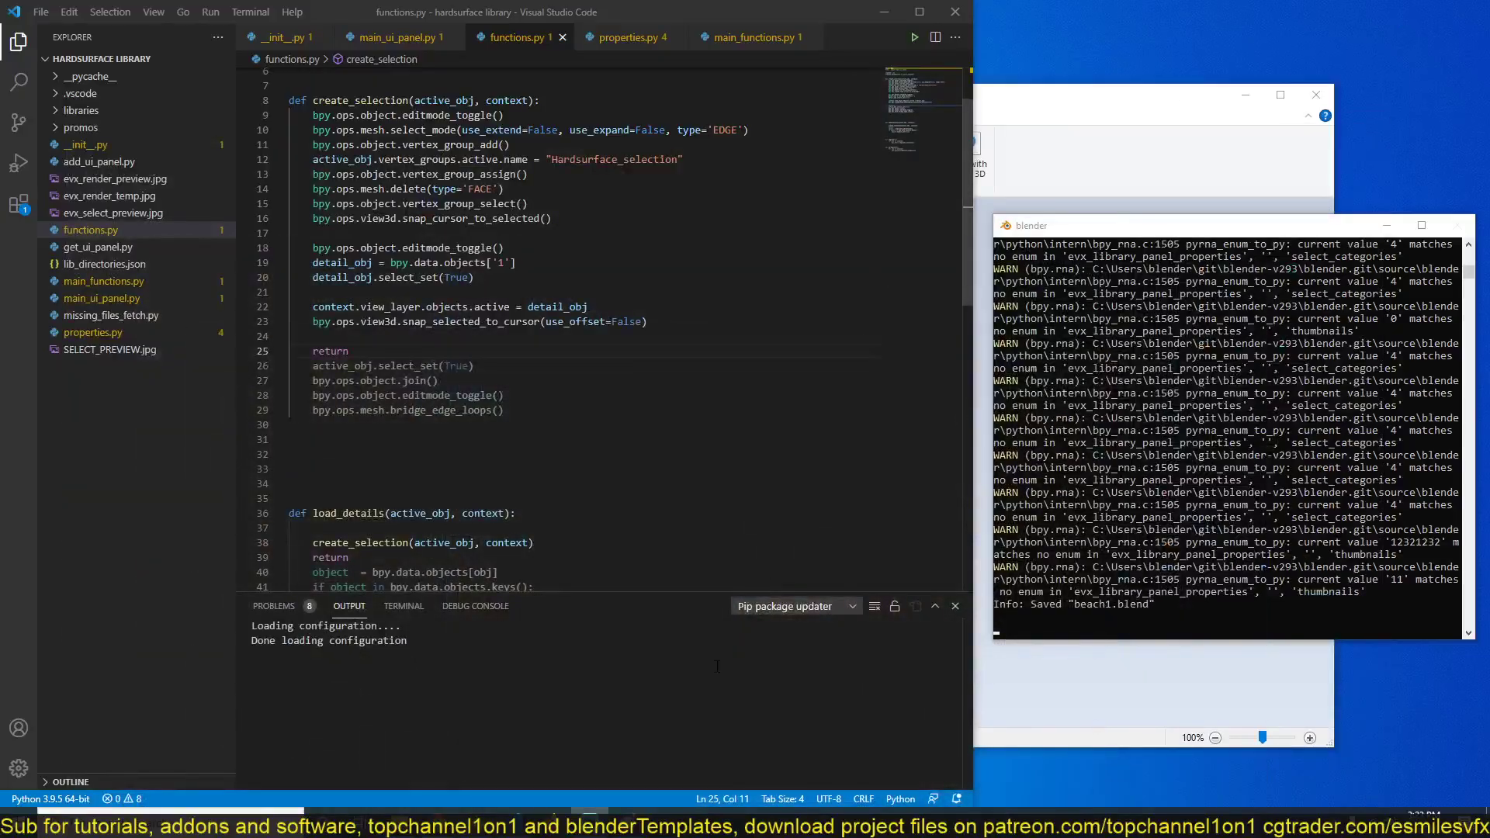
pyautogui.moveTo(437, 821)
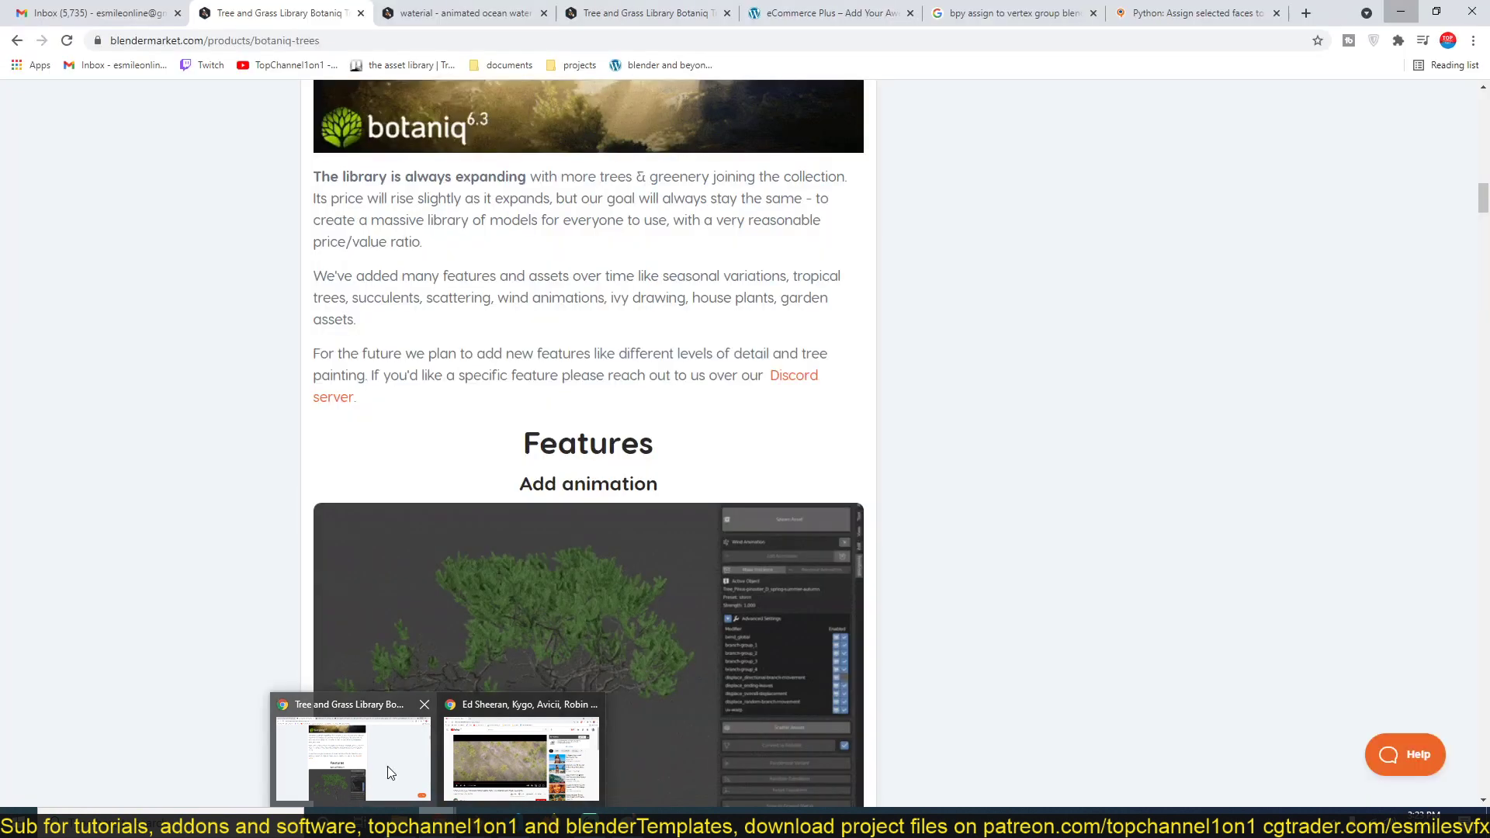
pyautogui.click(417, 781)
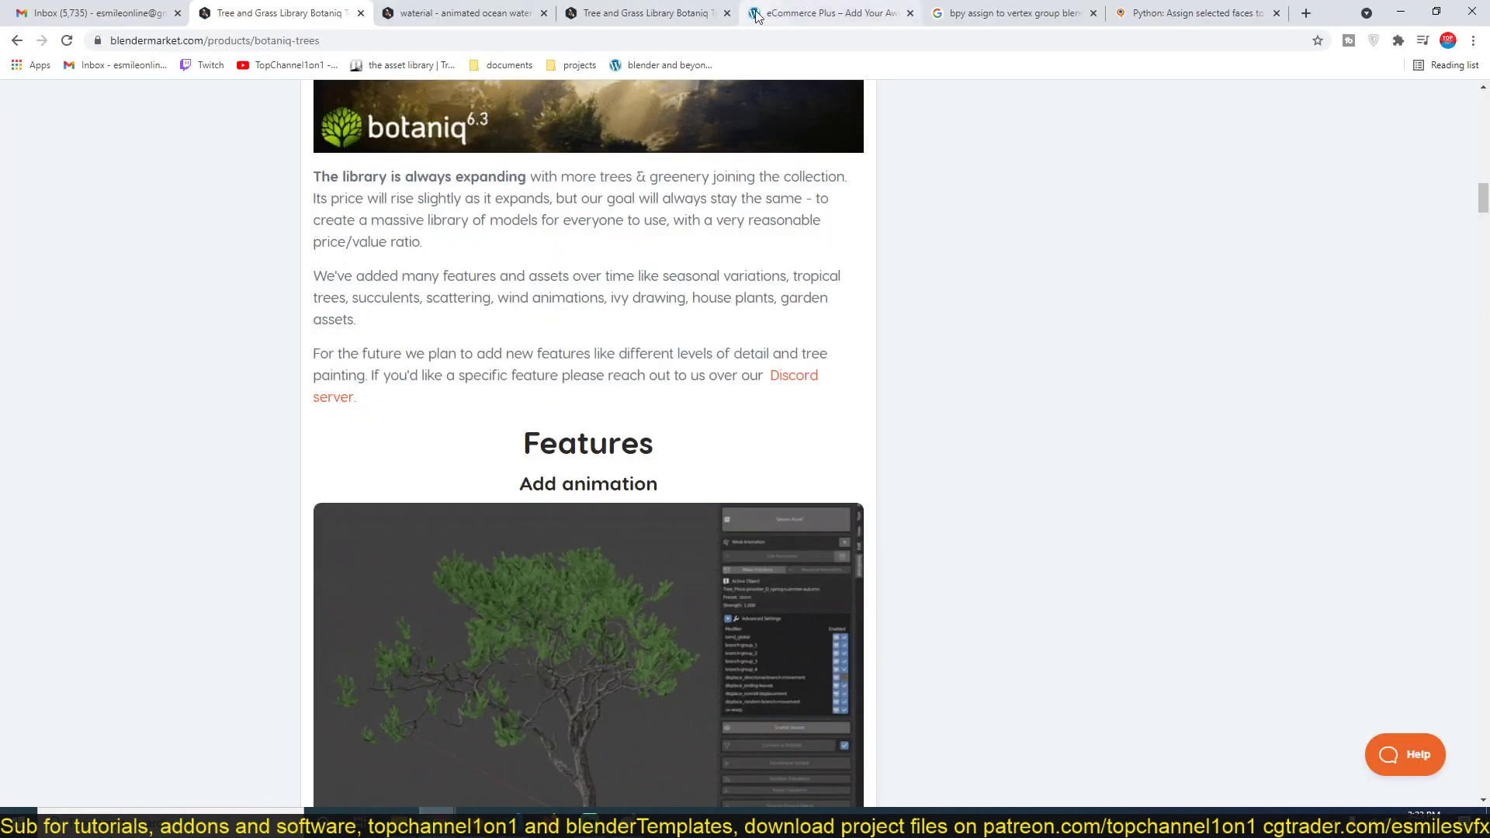
pyautogui.click(831, 13)
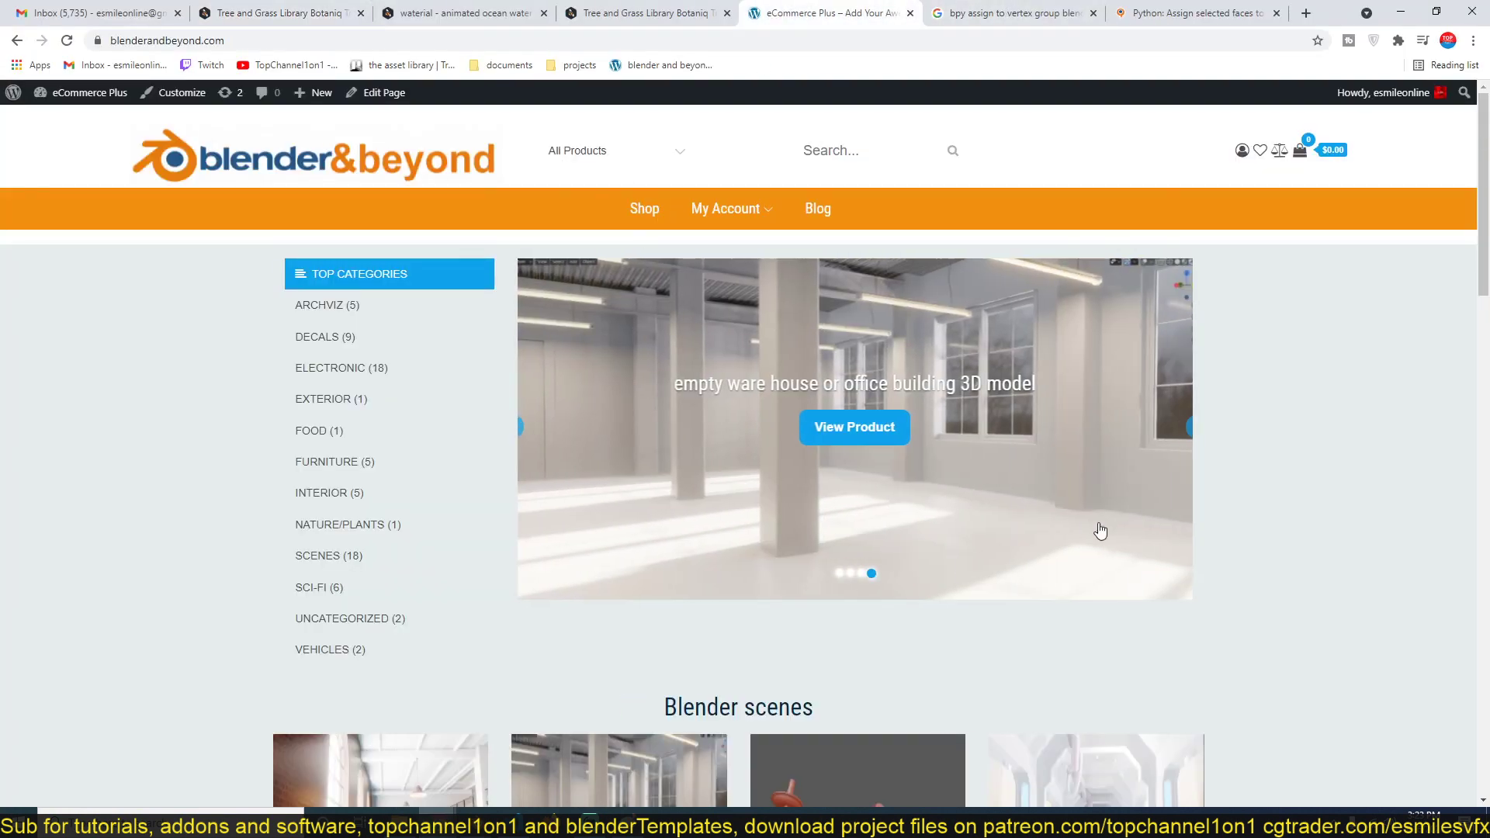
pyautogui.scroll(-4, 729, 606)
pyautogui.scroll(4, 729, 606)
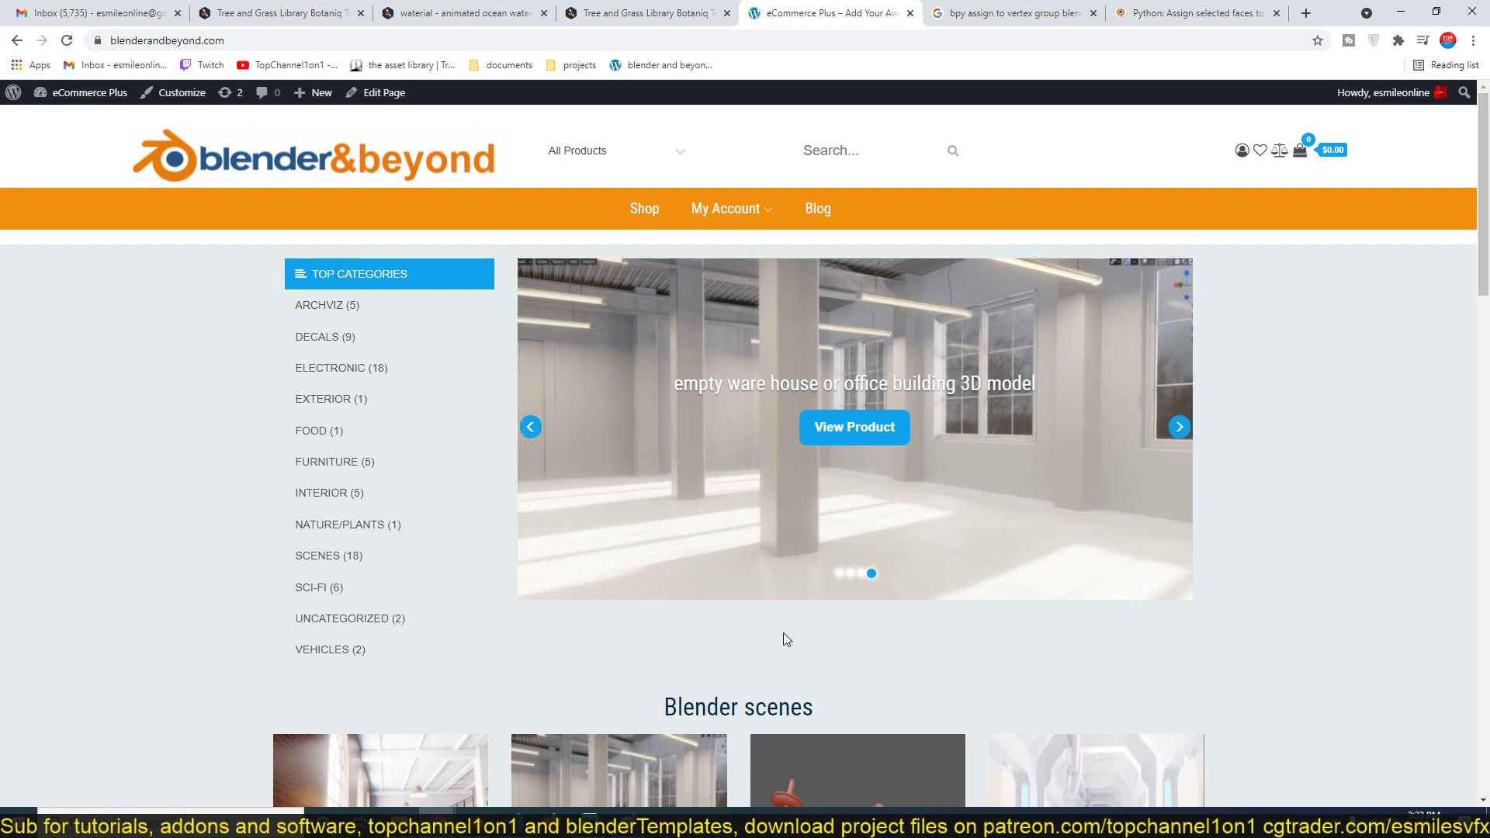